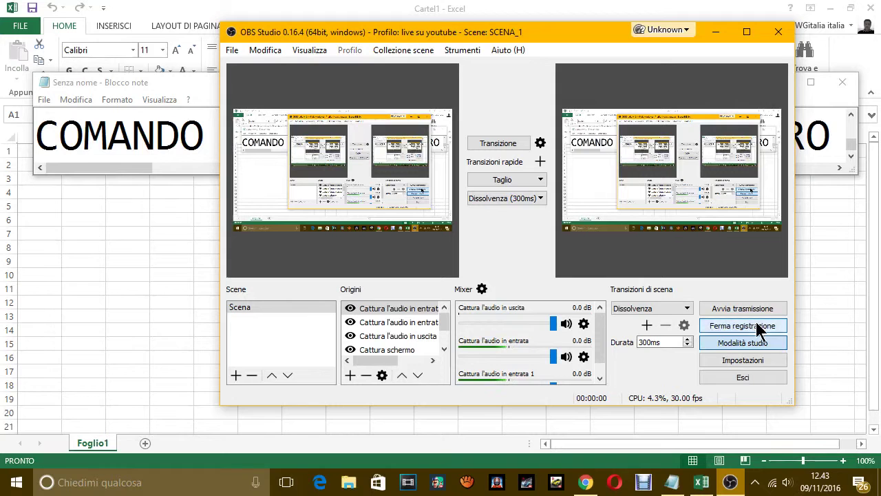
- Minimise OBS Studio to reveal the Excel workbook and the Notepad note
left_click(716, 31)
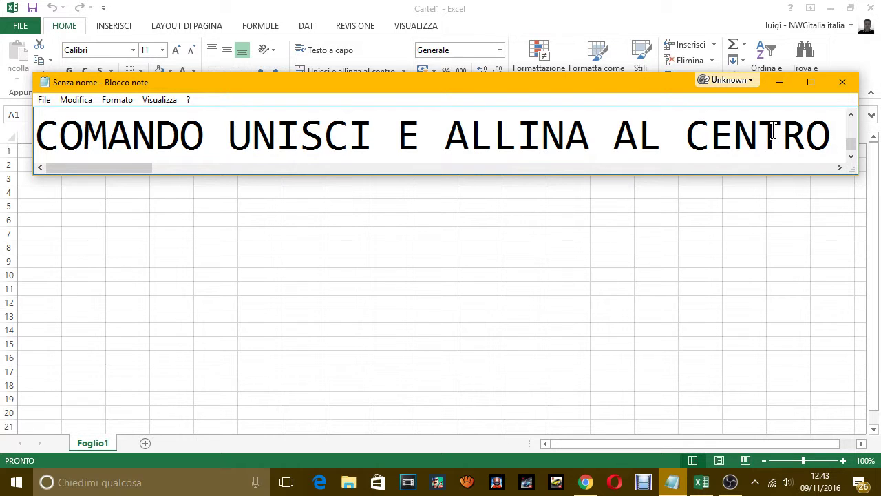
- Replace the note with 'OGGI VEDIAMO UN COMANDO MOLTO SEMPLICE, MA IMPORTANTE'
key("ctrl+a")
key("Delete")
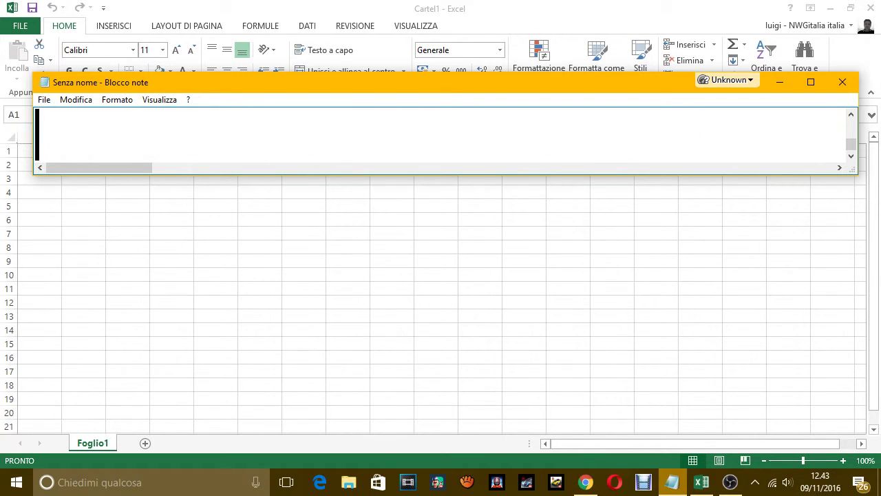
type("OGGI VEDIAM")
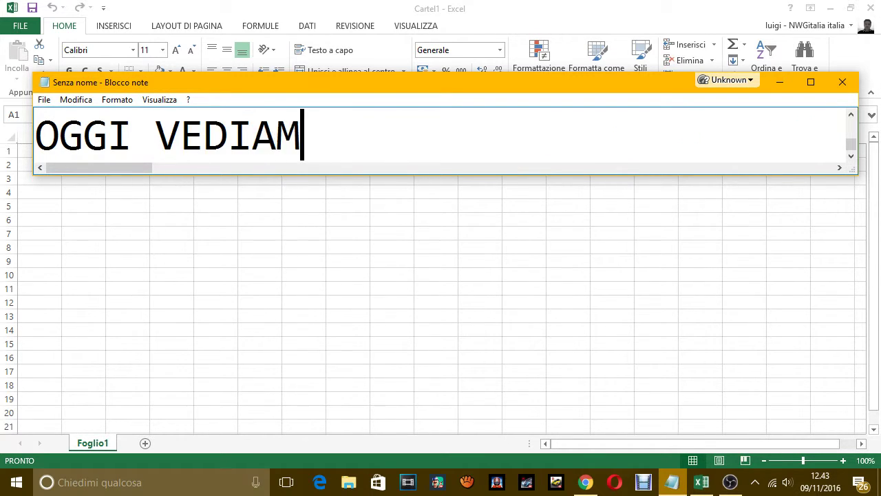
type("O UN COMANDO MOL")
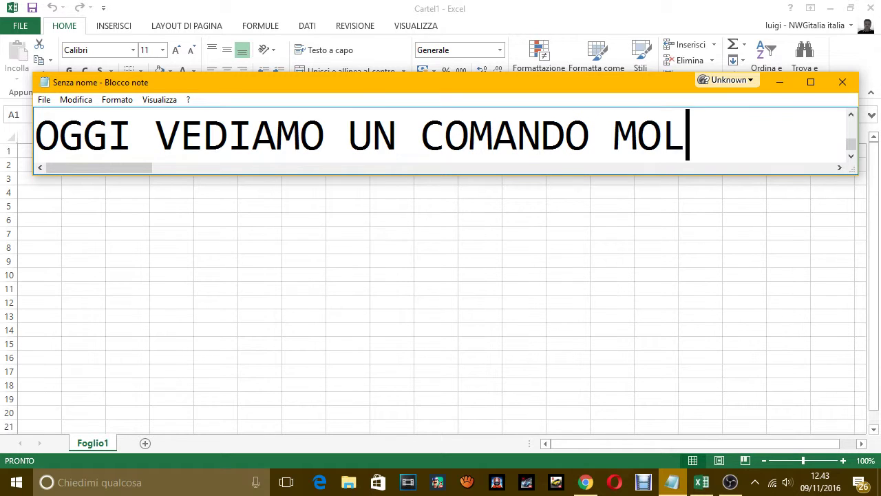
type("TO SEMPILI")
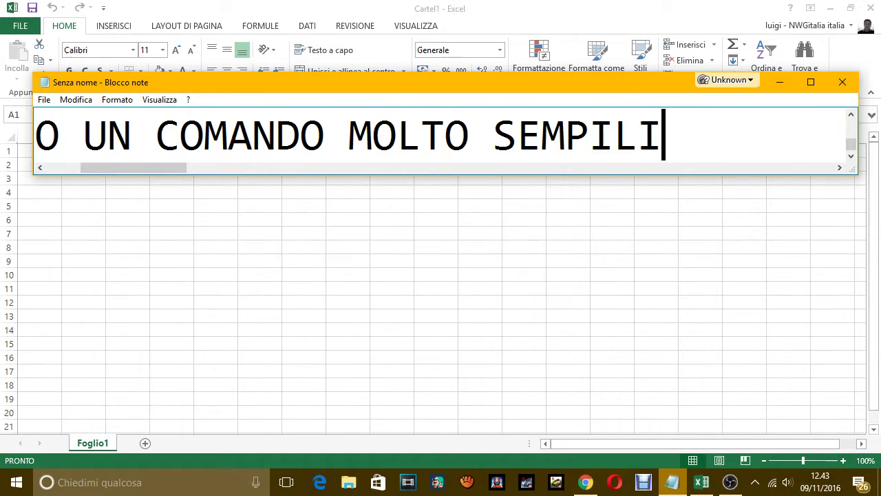
key("BackSpace")
key("BackSpace")
key("BackSpace")
type("LIC")
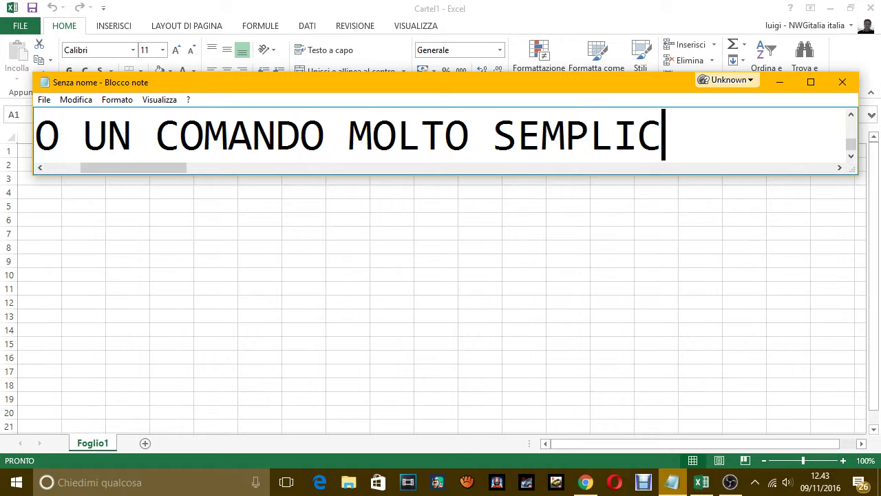
type("E, MA IMPORTA")
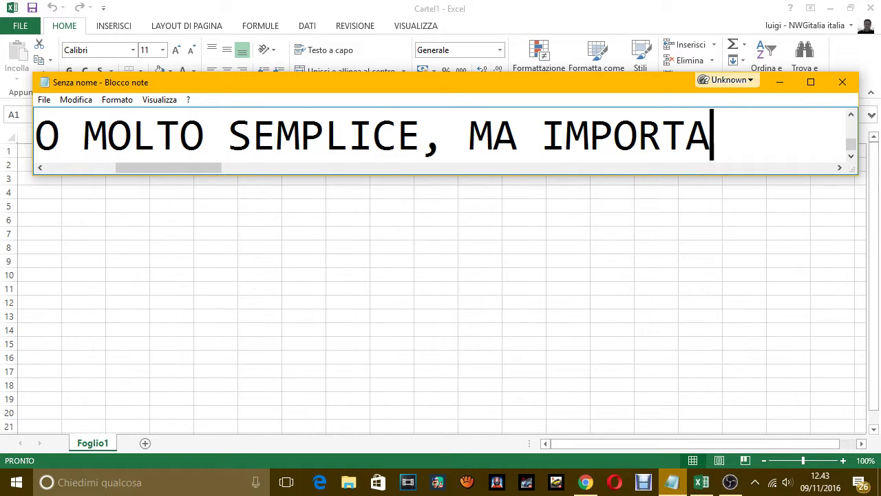
type("NTE")
- Add a second line reading 'IL COMANDO UNISCI E ALLINEA AL CENTRO'
key("Return")
type("IL COM")
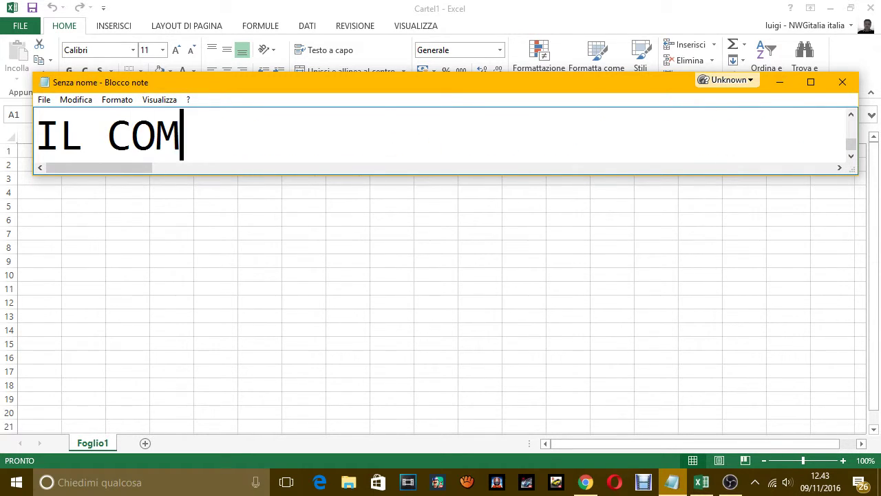
type("ANDO ")
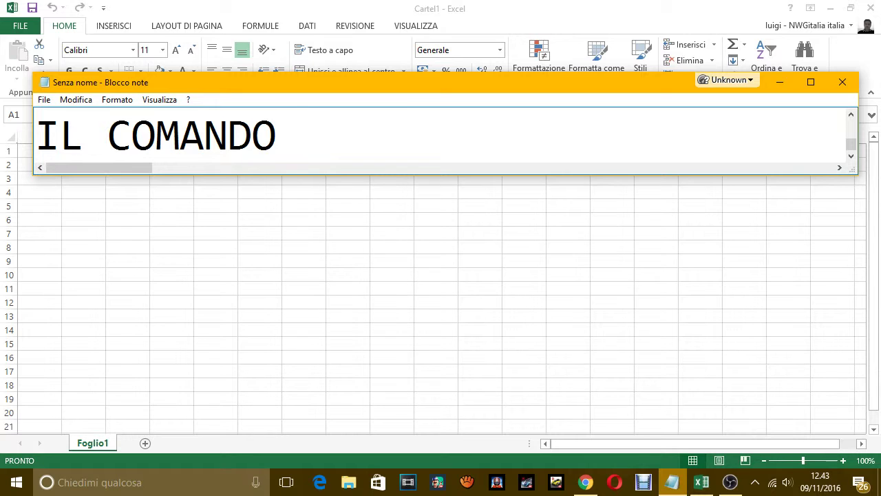
type("UNISCI E ")
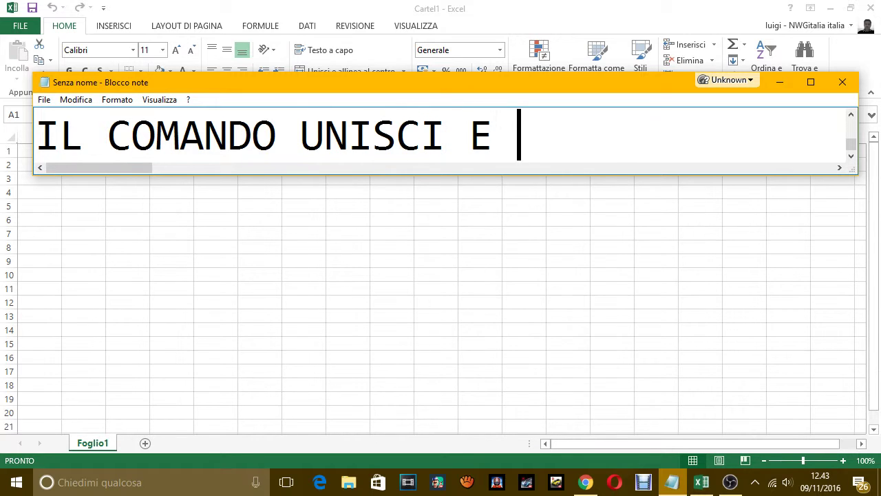
type("ALLIN")
key("BackSpace")
key("BackSpace")
type("LIN")
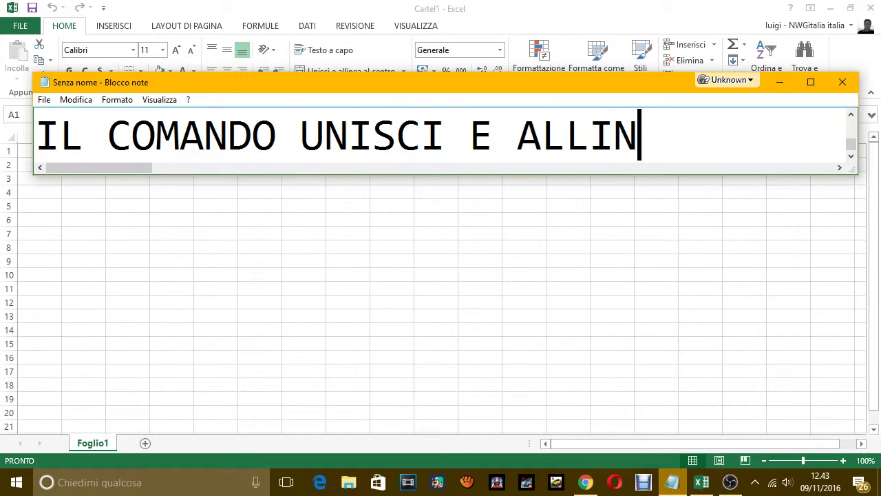
type("EA AL CNET")
key("BackSpace")
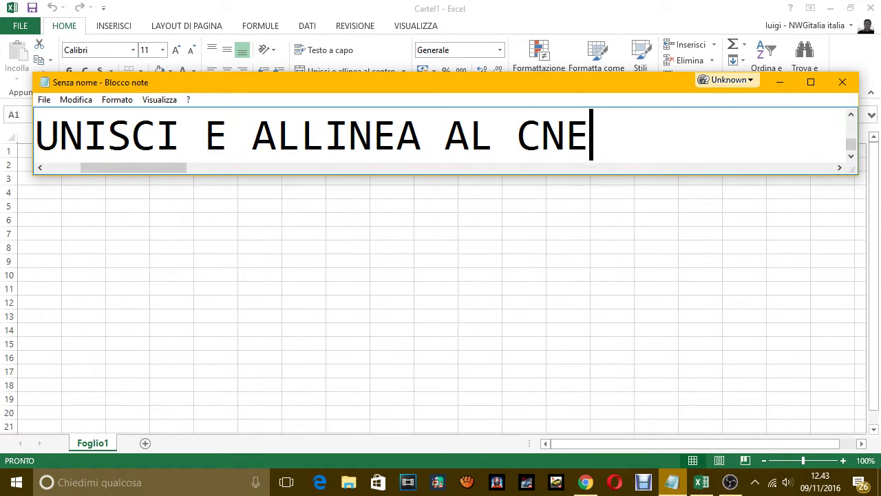
key("BackSpace")
key("BackSpace")
type("ENTYRO")
key("BackSpace")
key("BackSpace")
key("BackSpace")
type("R")
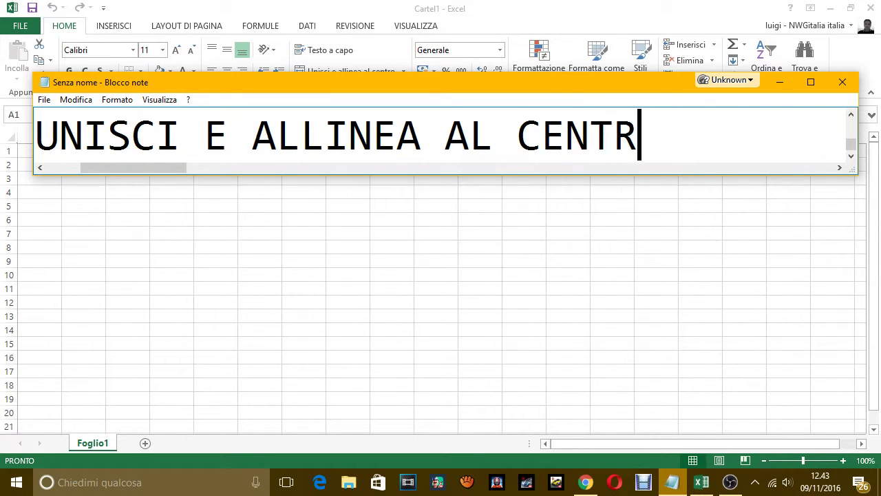
type("O.")
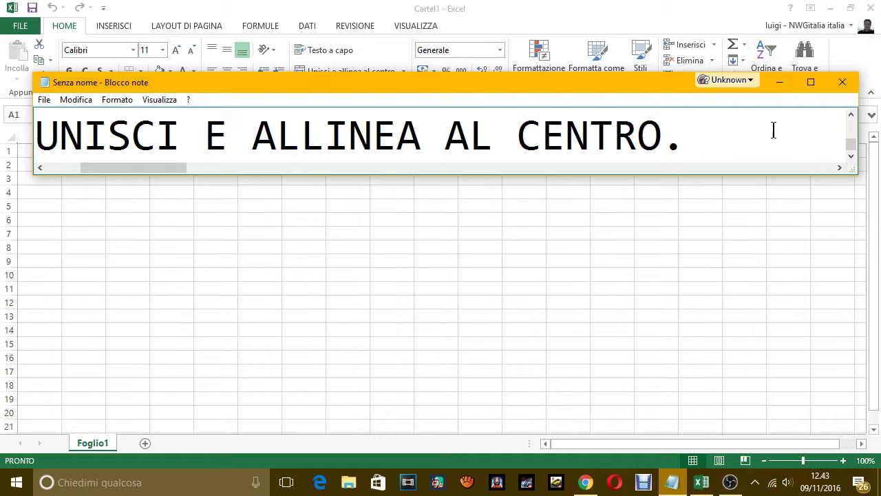
- Resize the Notepad window and move it to the bottom of the screen
left_click_drag(564, 74, 564, 98)
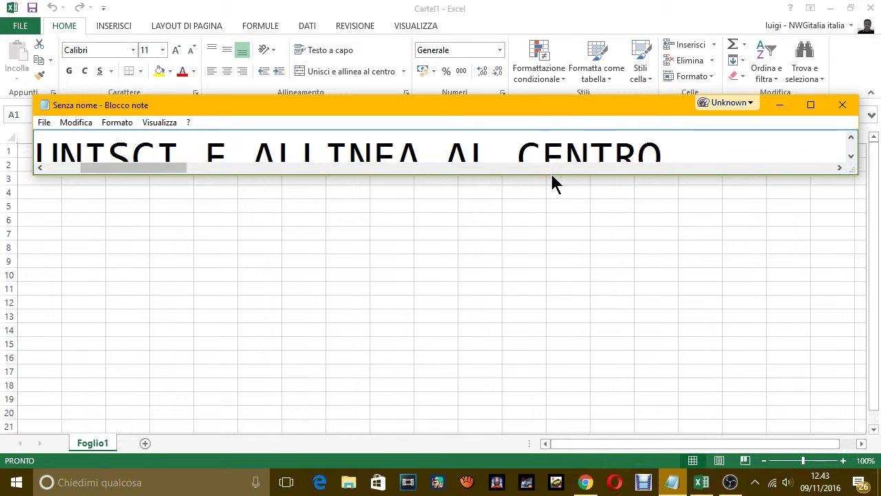
left_click_drag(551, 174, 549, 199)
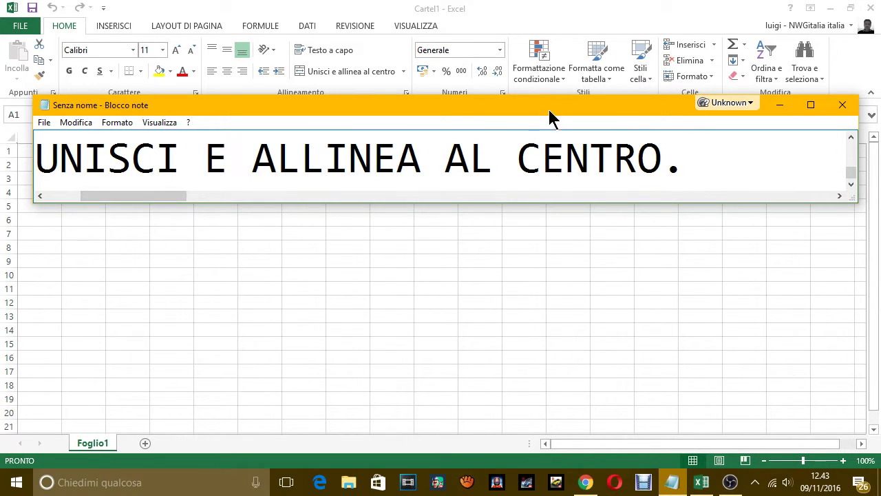
mouse_move(549, 108)
left_mouse_down()
mouse_move(539, 286)
mouse_move(548, 340)
left_mouse_up()
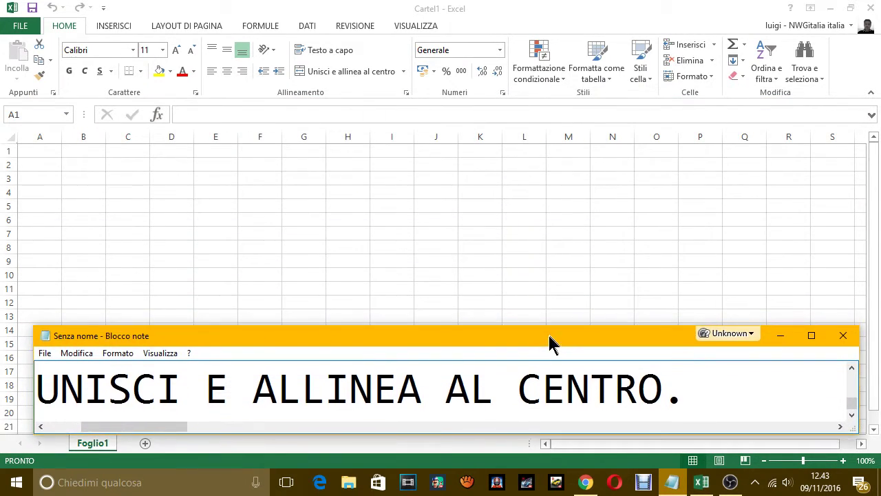
- Show Excel's Unisci e allinea al centro options, then minimise the workbook
left_click(327, 73)
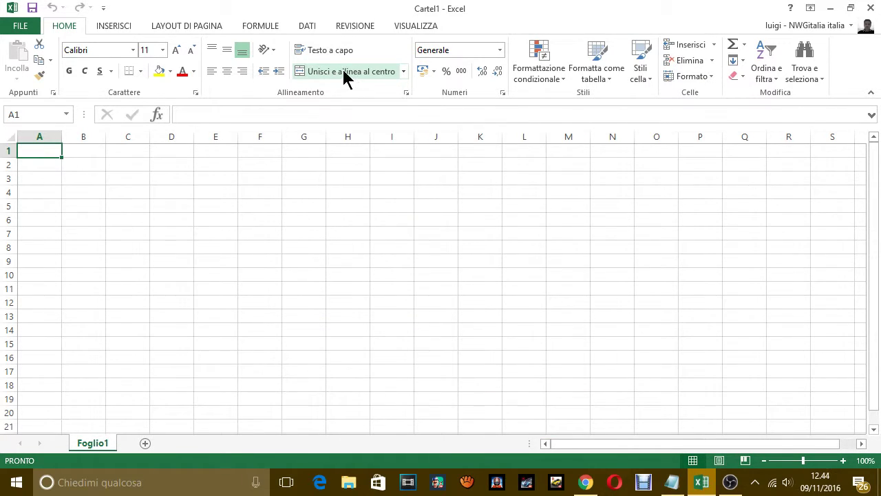
left_click(403, 69)
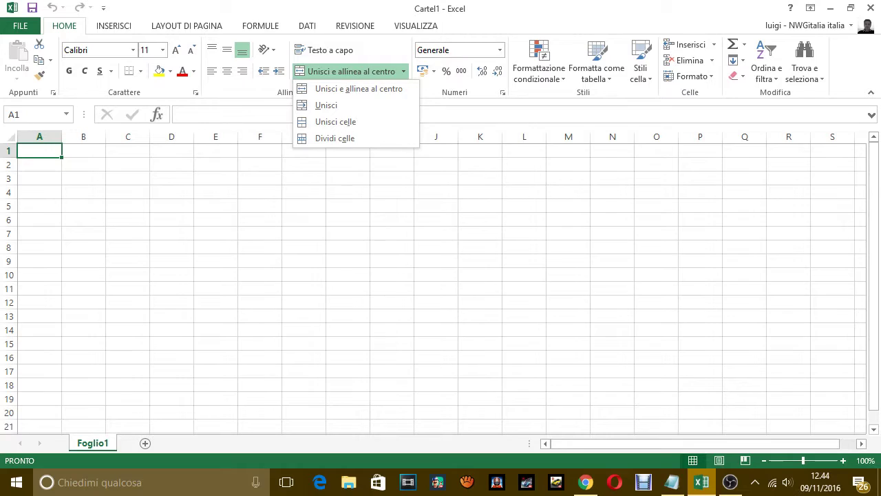
left_click(700, 480)
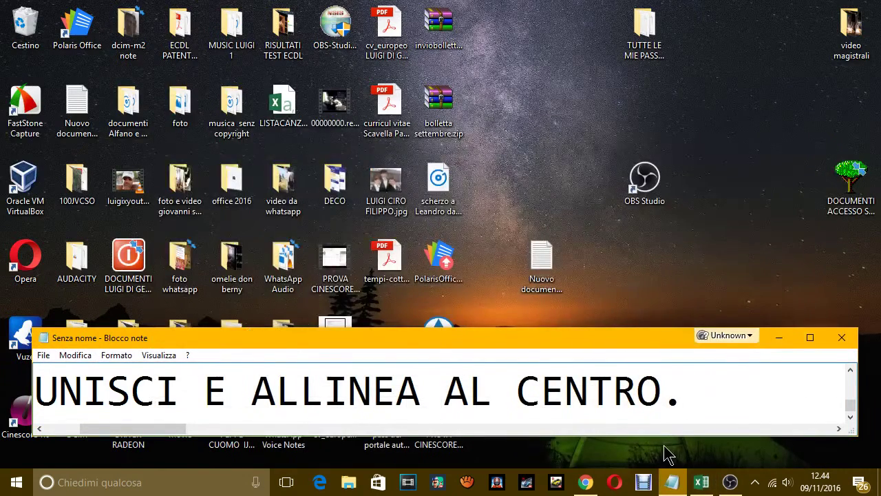
- Bring Notepad over Excel and replace the note with 'OK, QUELLO CHE VI HO MOSTRATO CON IL MOUSE.'
left_click(673, 481)
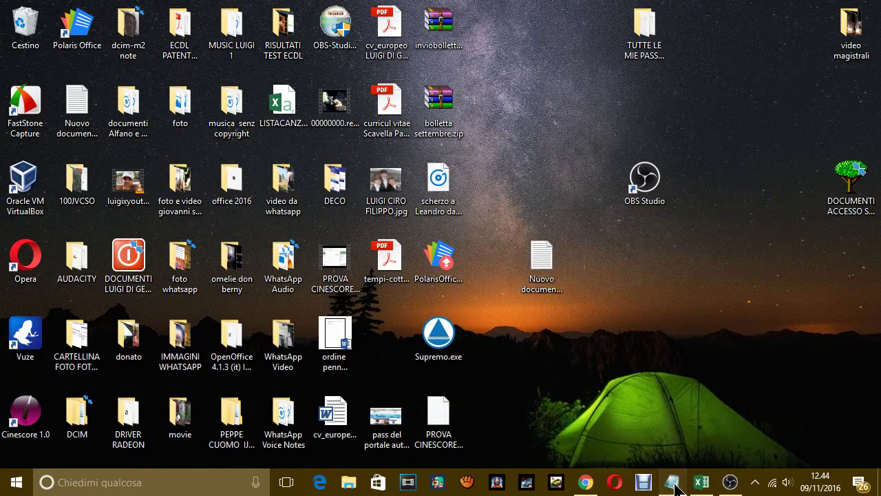
left_click(672, 482)
left_click(702, 482)
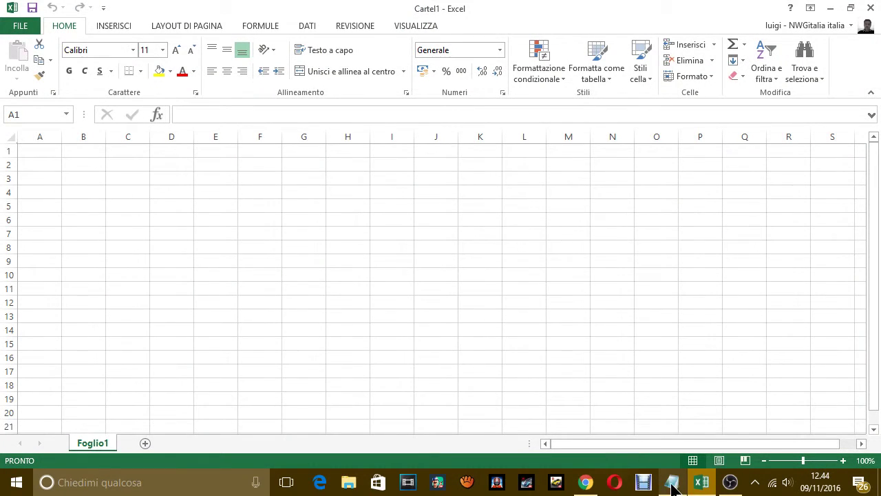
left_click(672, 486)
key("ctrl+a")
key("BackSpace")
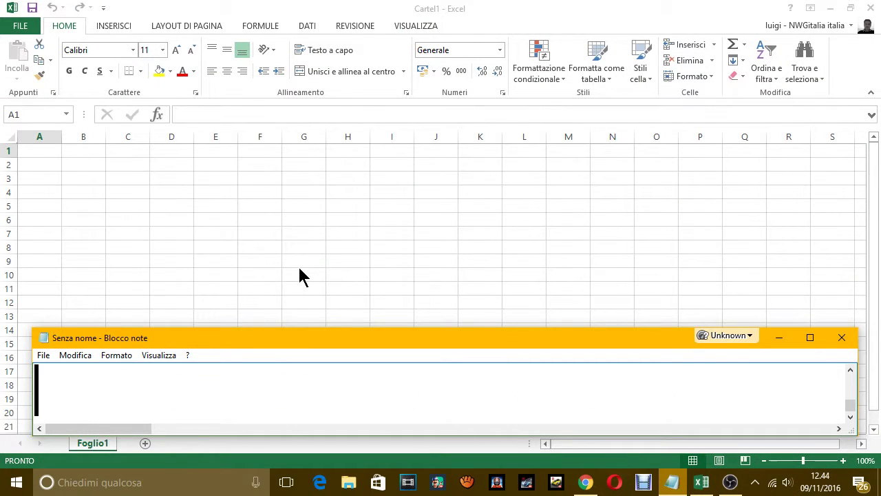
type("OK, QU")
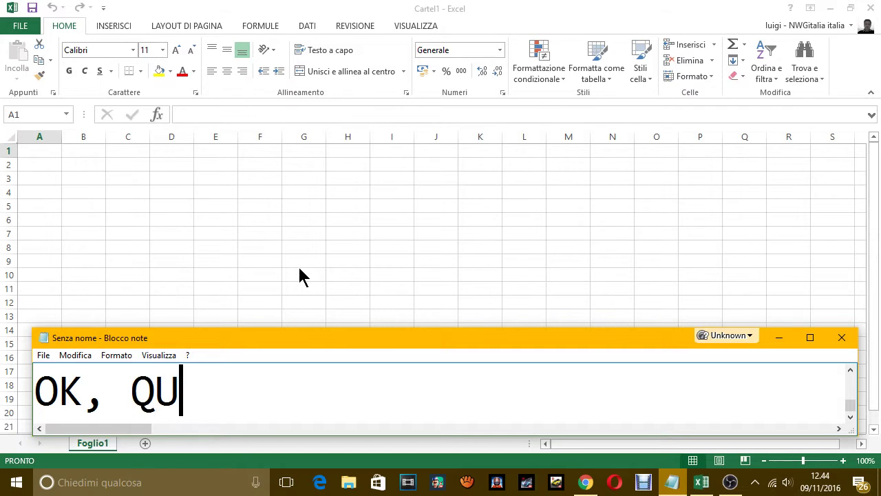
type("ELLO CHE VI H")
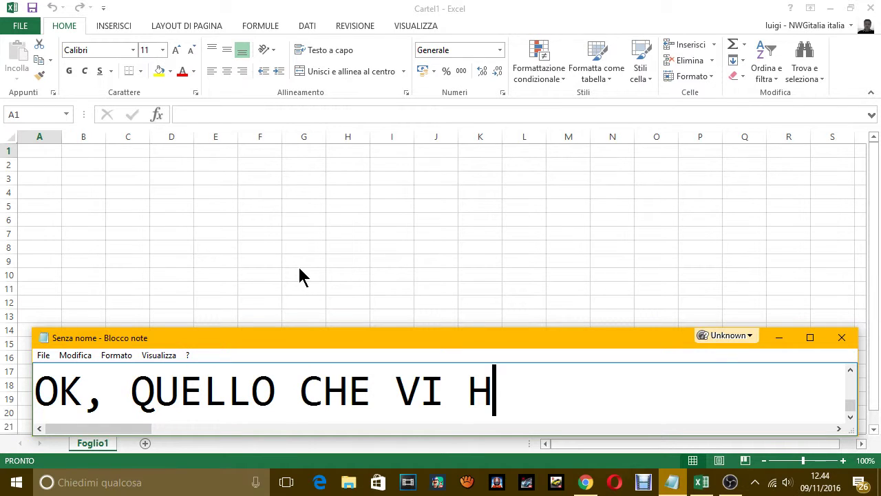
type("O MOSTRATO")
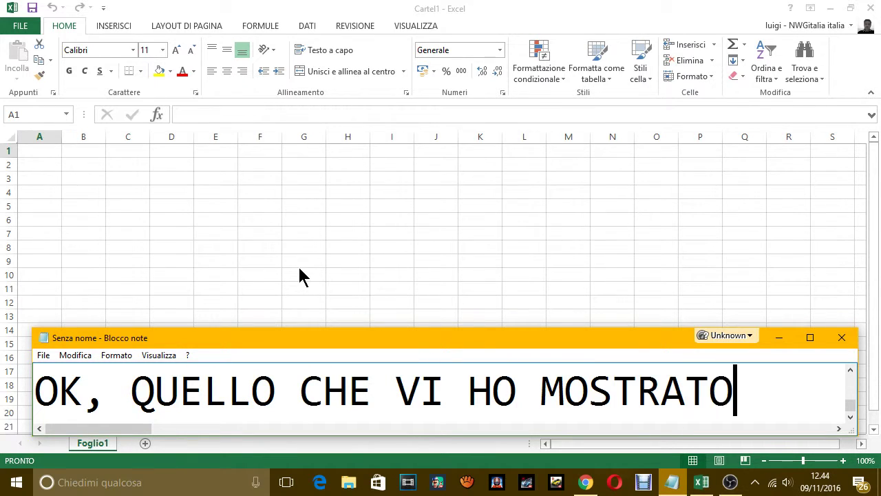
type(" CON I")
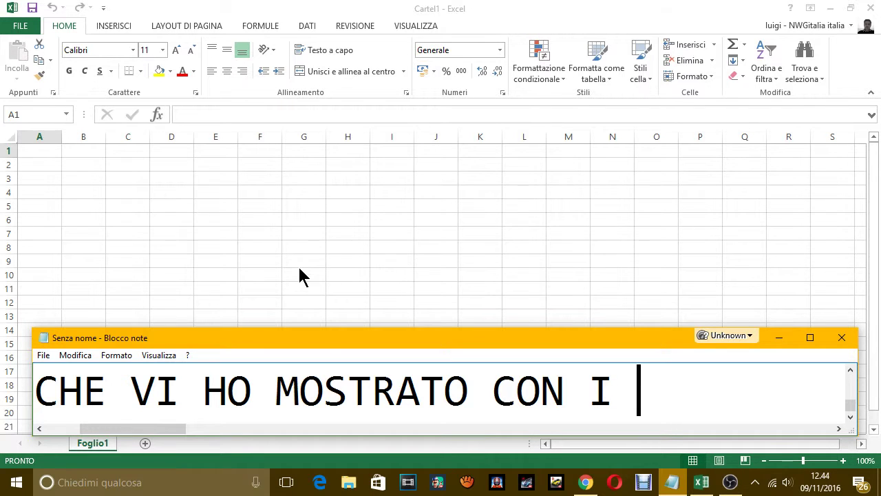
key("BackSpace")
type("L MOUSE.")
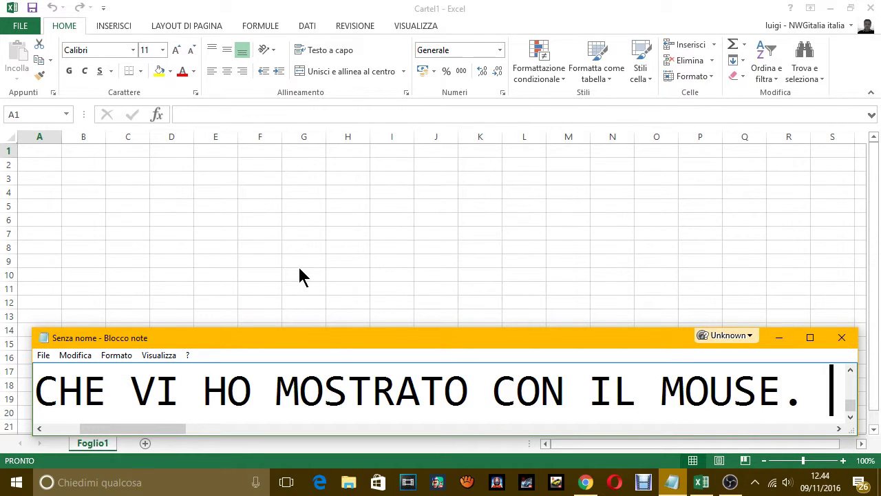
- Add a line saying the command is in the Home ribbon, then show Excel's Inserisci tab
key("Return")
type("SI ")
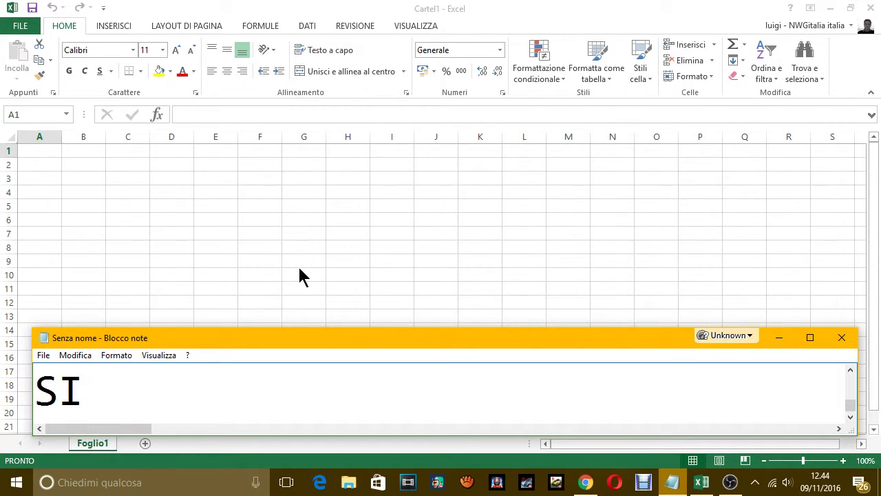
type("TYRO")
key("BackSpace")
key("BackSpace")
type("R")
key("BackSpace")
key("BackSpace")
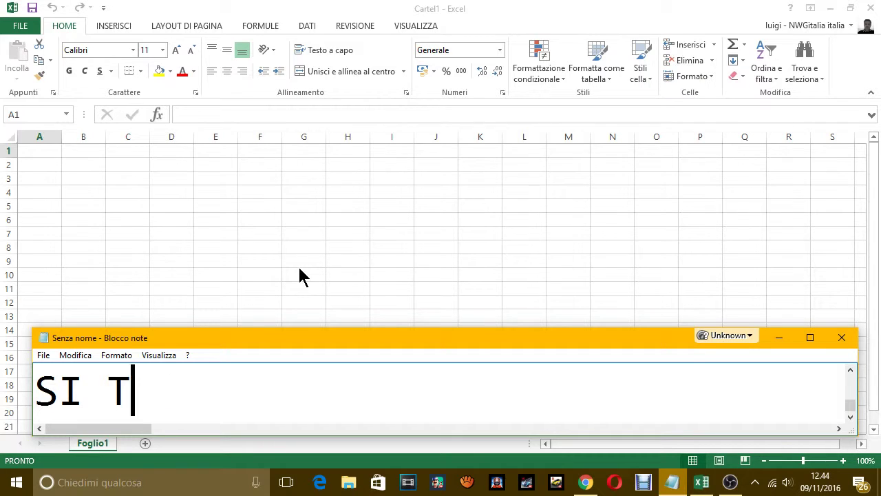
type("ROVA COME VEDE")
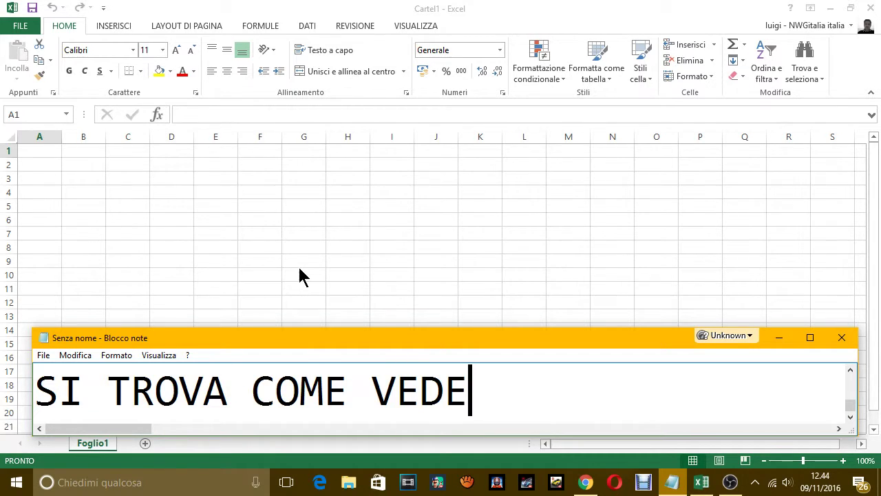
type("TE NELLA RIB")
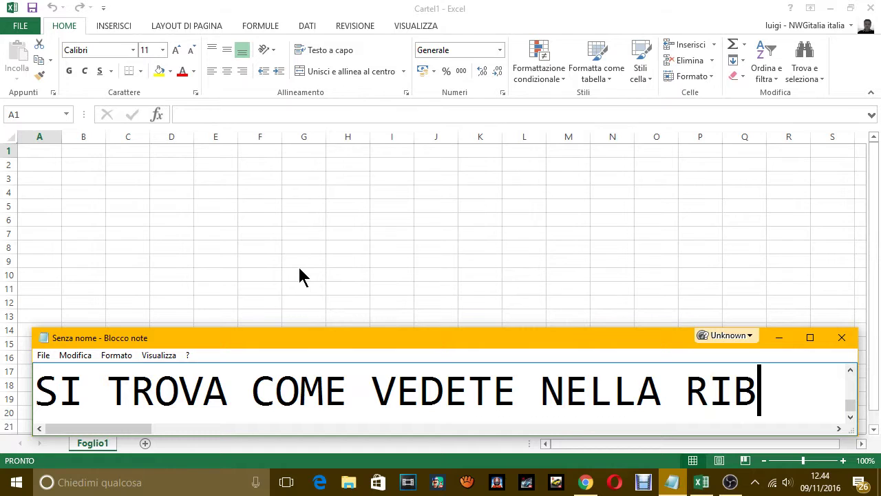
type("BON")
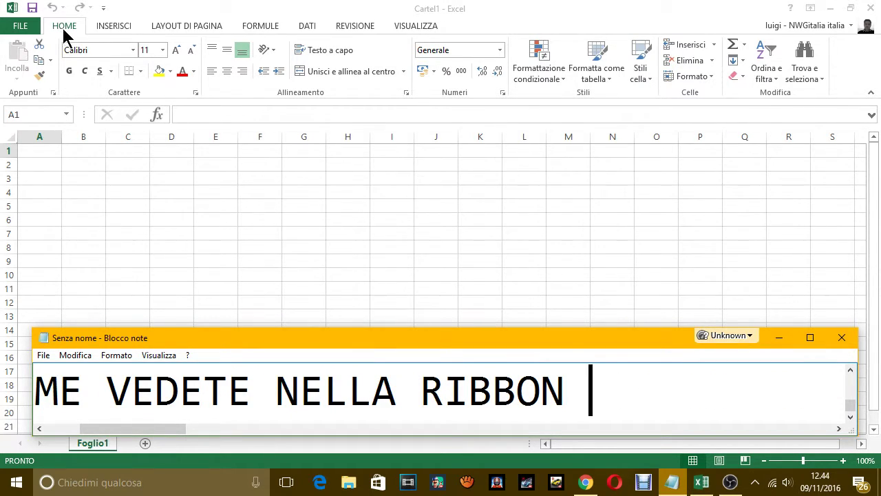
type(" HOME")
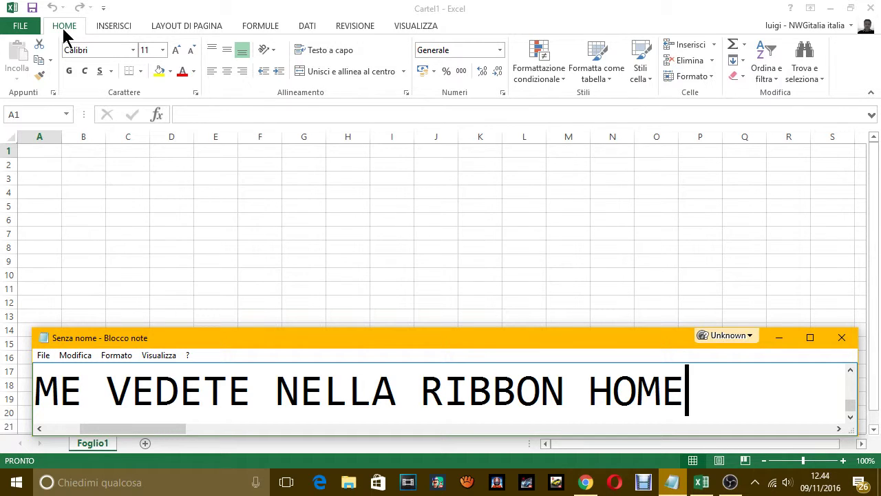
type(", CIO")
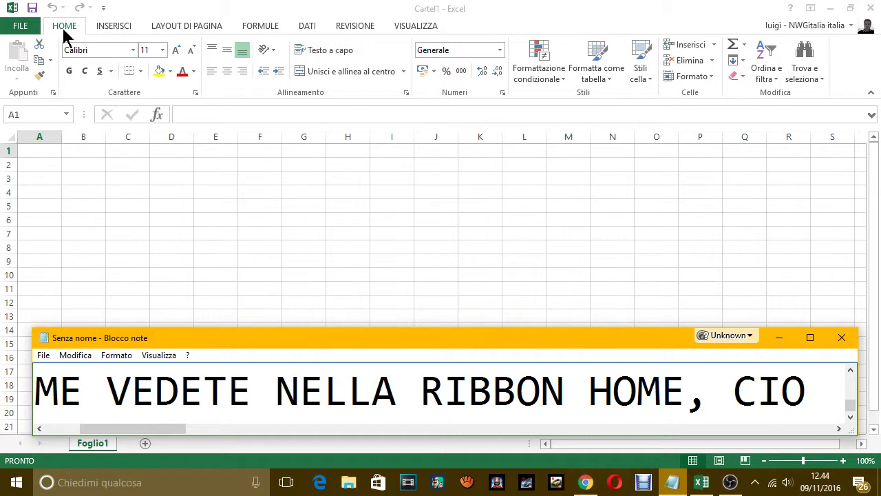
type("è SE S")
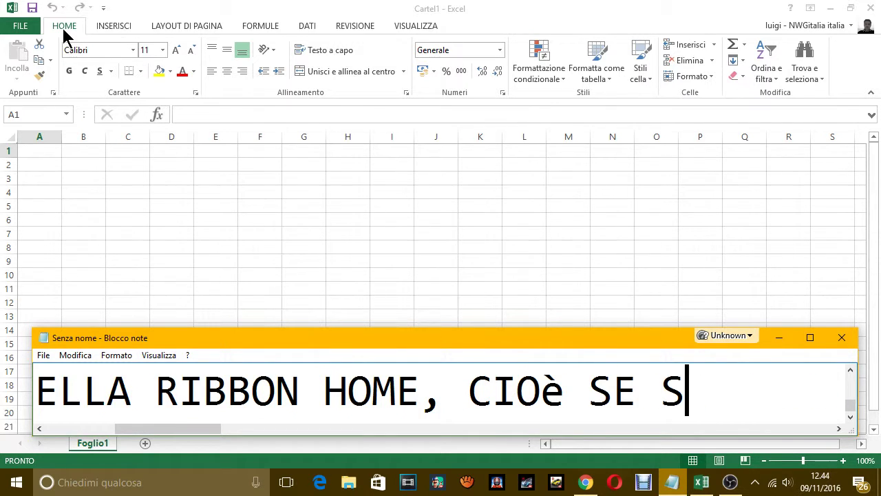
type("POSTATE ")
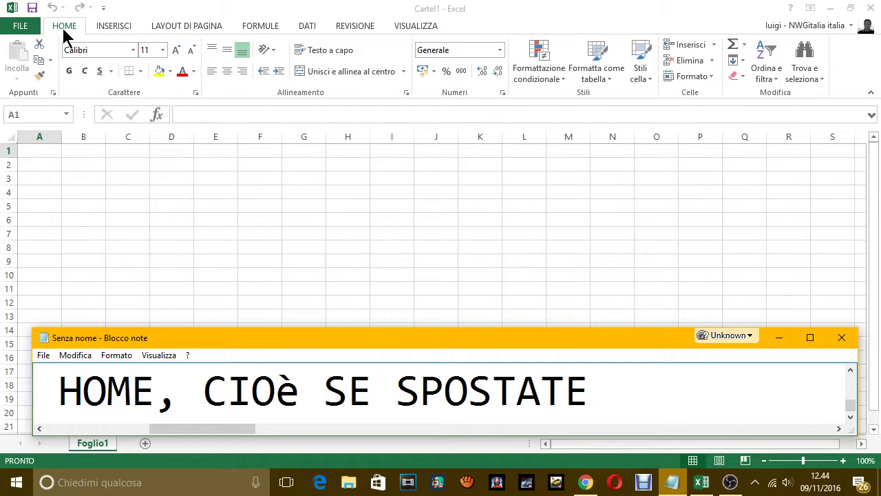
type("IL COMAND")
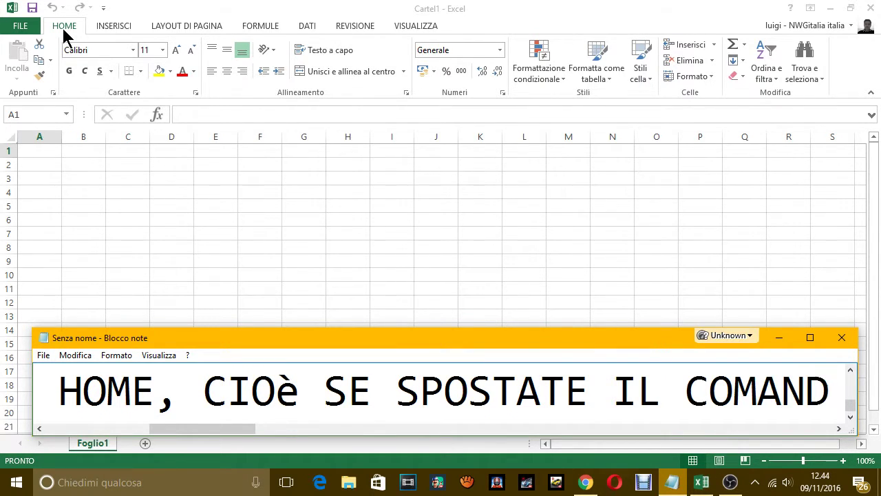
type("O  NELLA RIB")
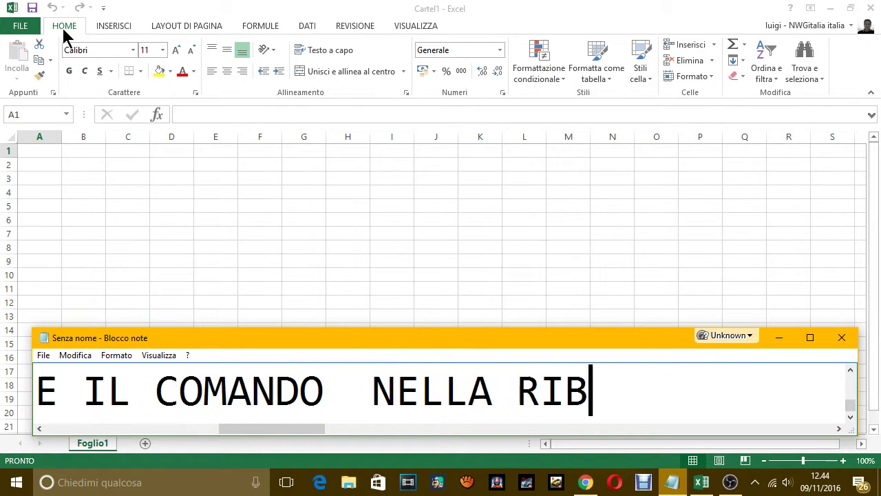
type("O")
key("BackSpace")
type("BON ")
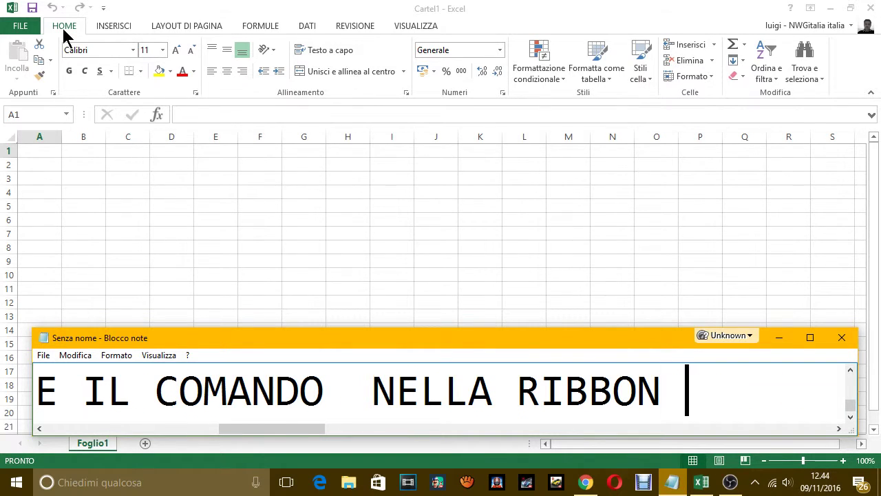
type(", CIOE FATE")
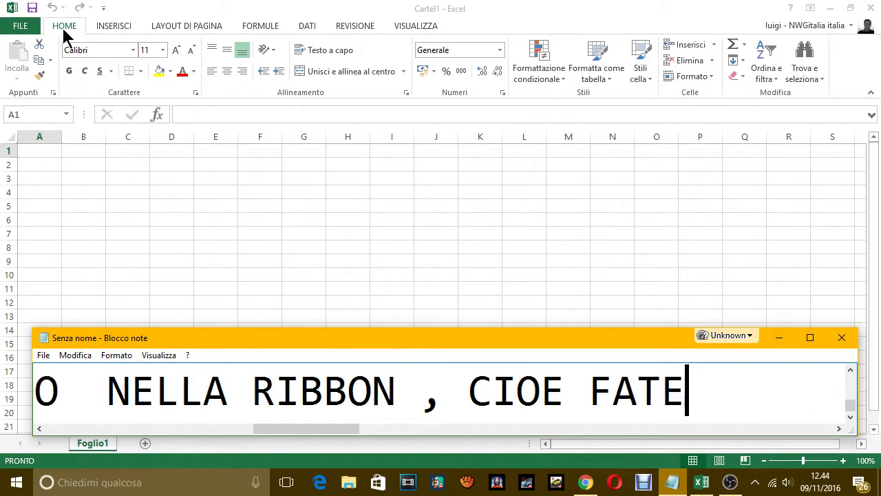
type(" COSI")
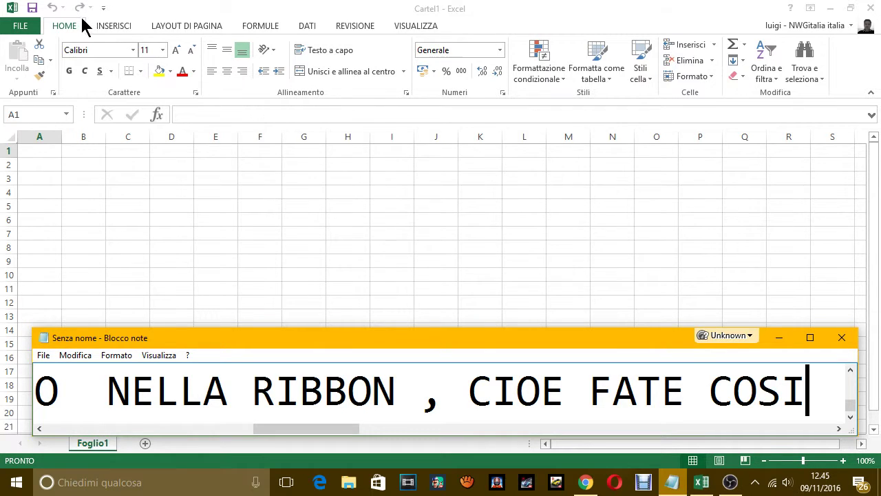
left_click(109, 20)
left_click(113, 29)
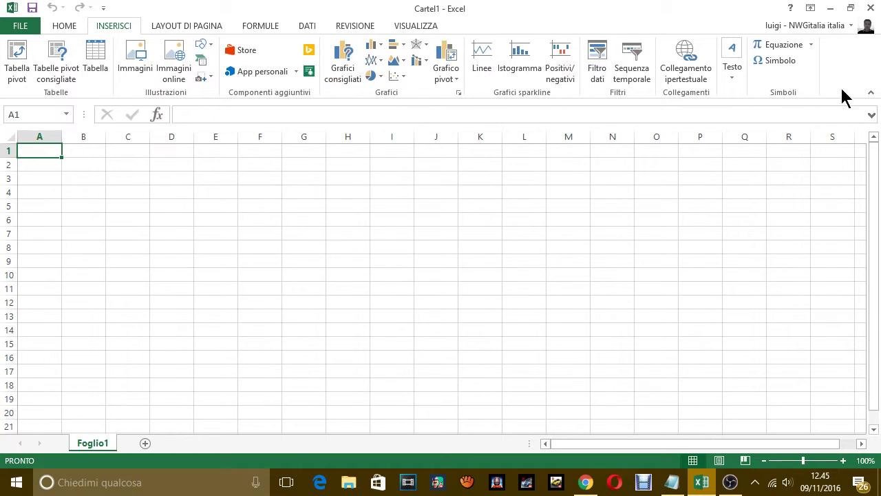
- Return Excel to the Home tab and add the note line 'VEDETE, QUELLA è UN'ALTA SCHERMATA'
left_click(69, 28)
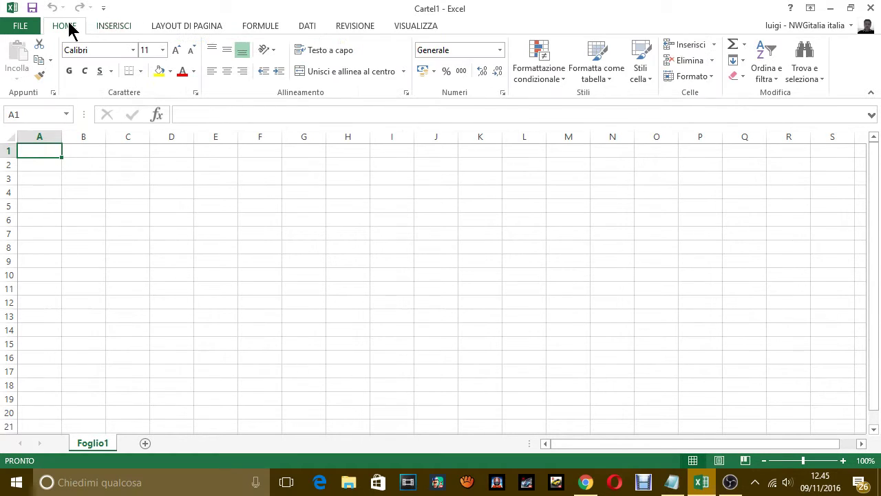
left_click(672, 482)
key("Return")
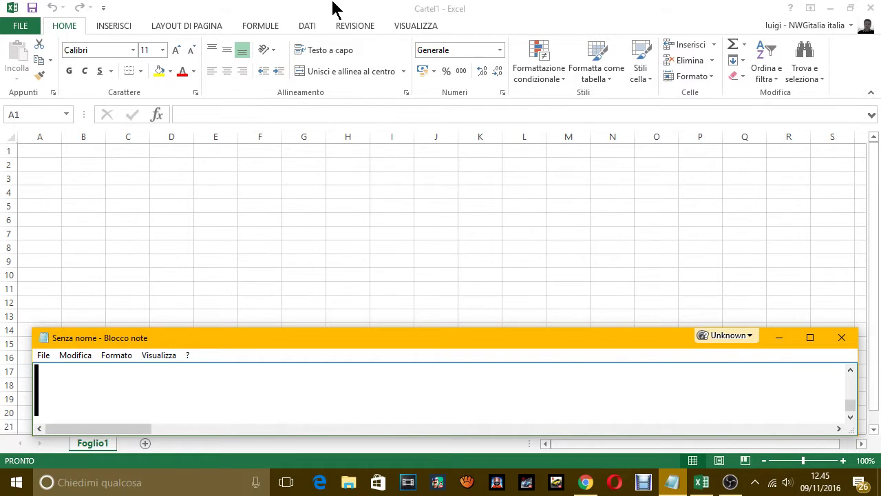
type("VE")
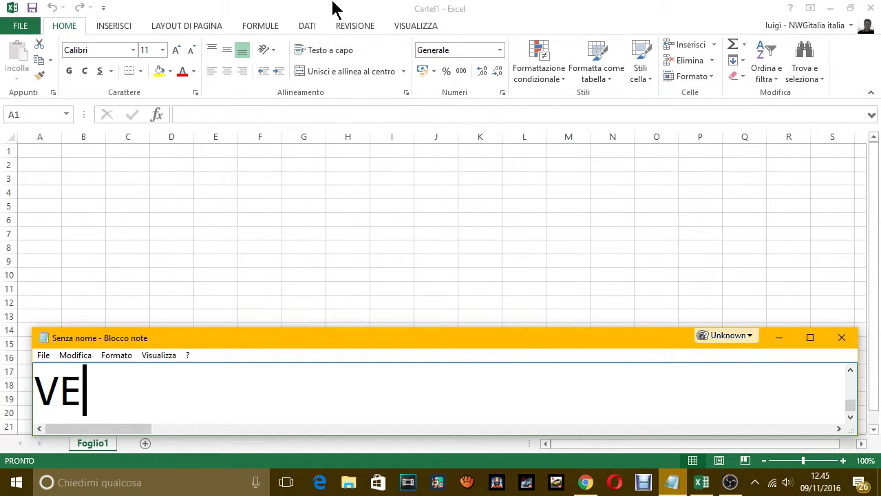
type("DTE")
key("BackSpace")
key("BackSpace")
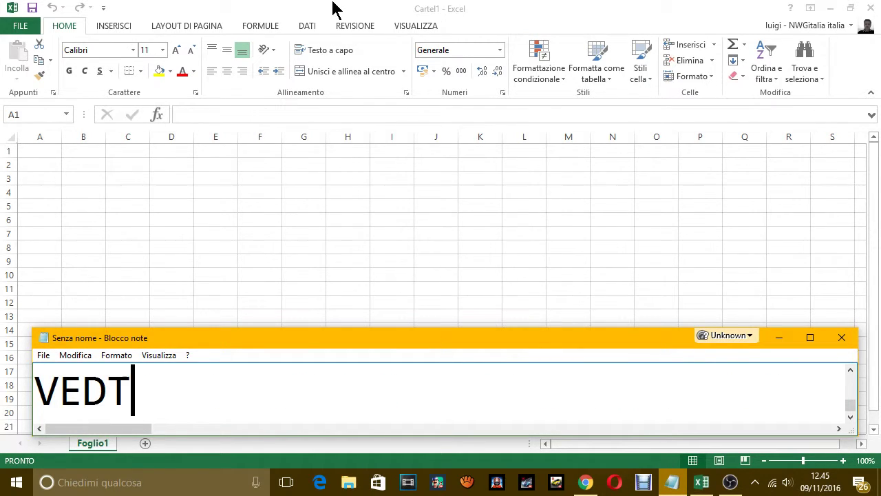
type("E")
key("BackSpace")
key("BackSpace")
type("ETE")
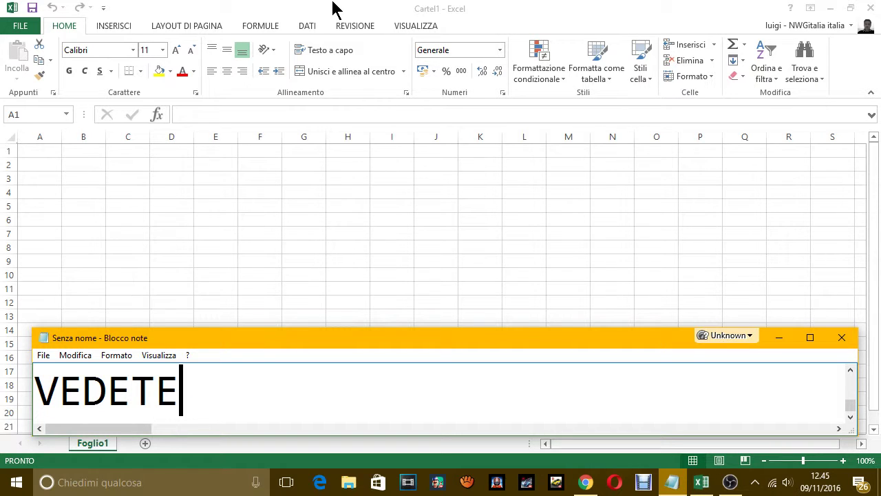
type(", QUELLA è UN")
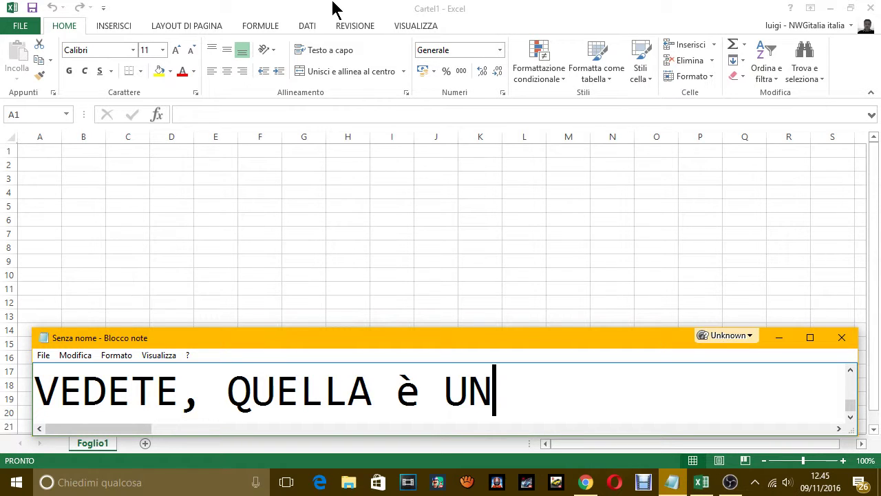
type("'ALTA SCHERM")
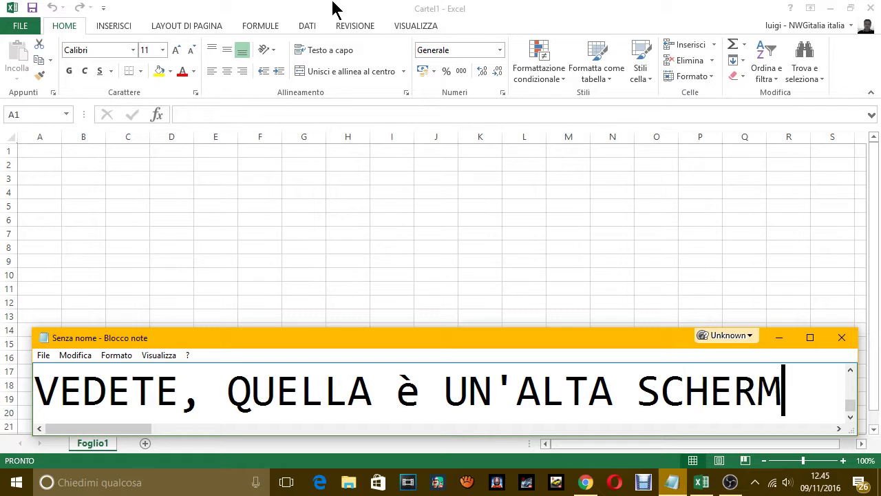
type("ATA")
- Write 'MA PASSIAMO AL NOSTRO COMANDO.', then replace the note with 'FACCIAMO UN ESEMPIO'
key("Return")
type("MA P")
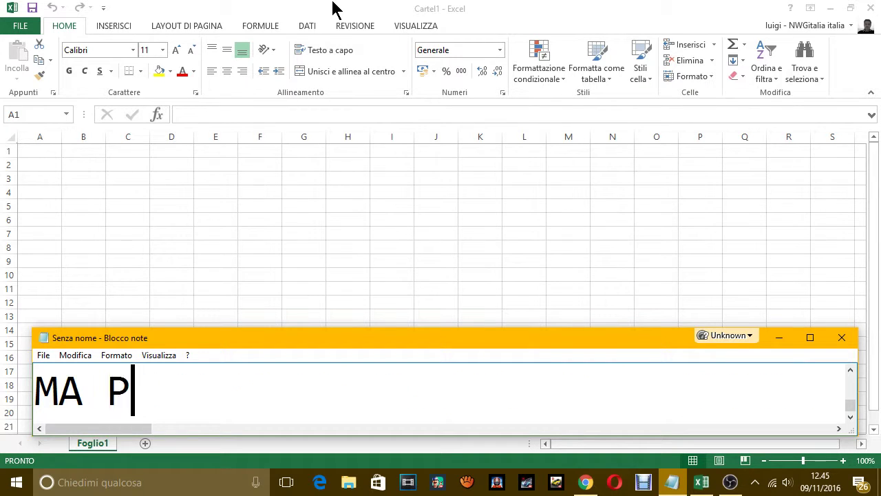
type("ASSIAMO AL NOS")
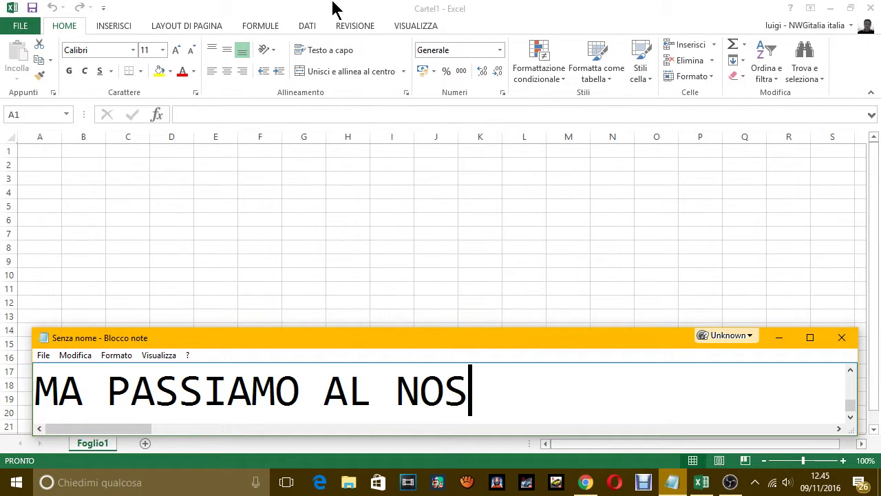
type("TRO COMANDO.")
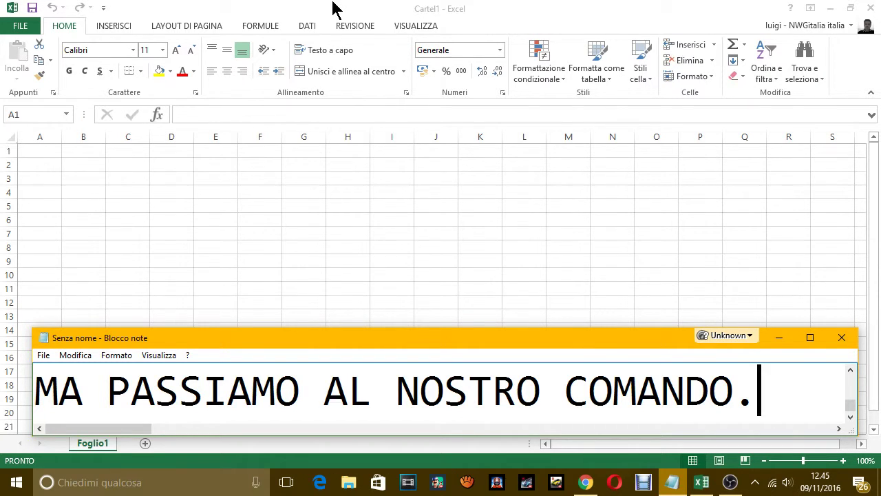
key("ctrl+a")
key("BackSpace")
type("SE")
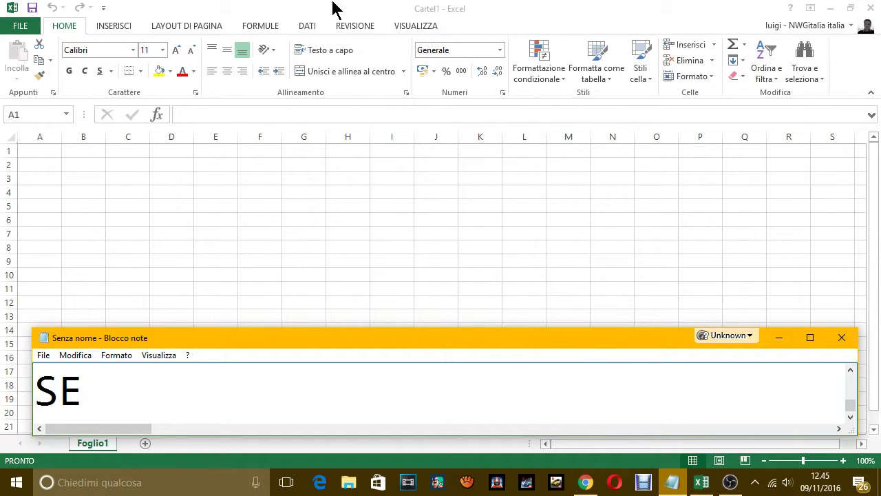
key("BackSpace")
key("BackSpace")
type("FA")
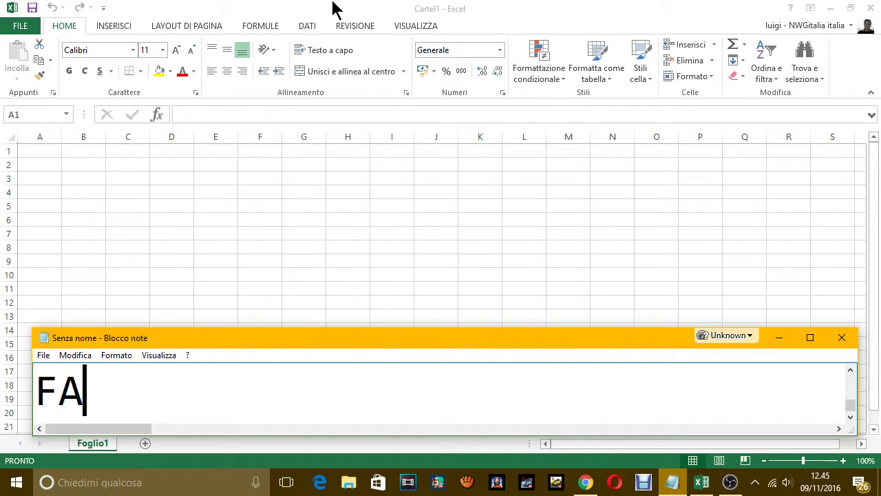
type("CCIAMO UN EES")
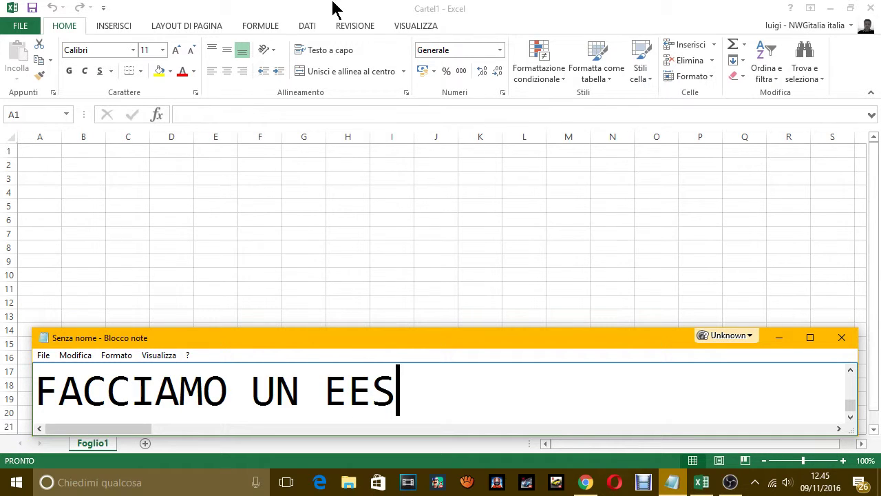
key("BackSpace")
key("BackSpace")
type("SEMPIO")
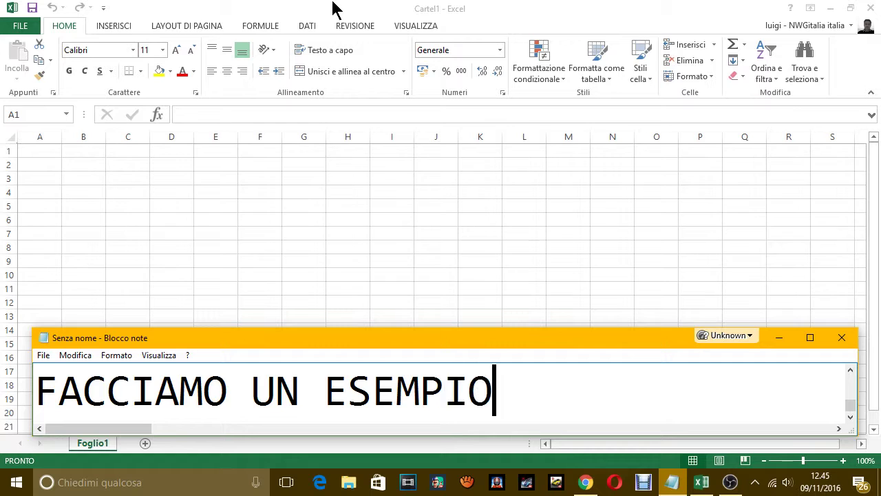
- Replace the note with 'ALLORA, LO FACCIO PRIMA E POI SPIEGO COSA HO FATTO.' and a new line
key("ctrl+a")
key("BackSpace")
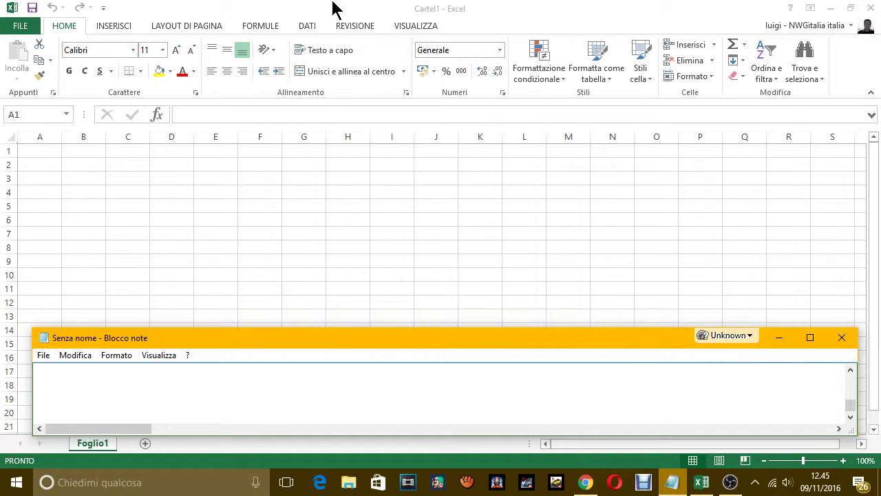
type("ALLORA, ")
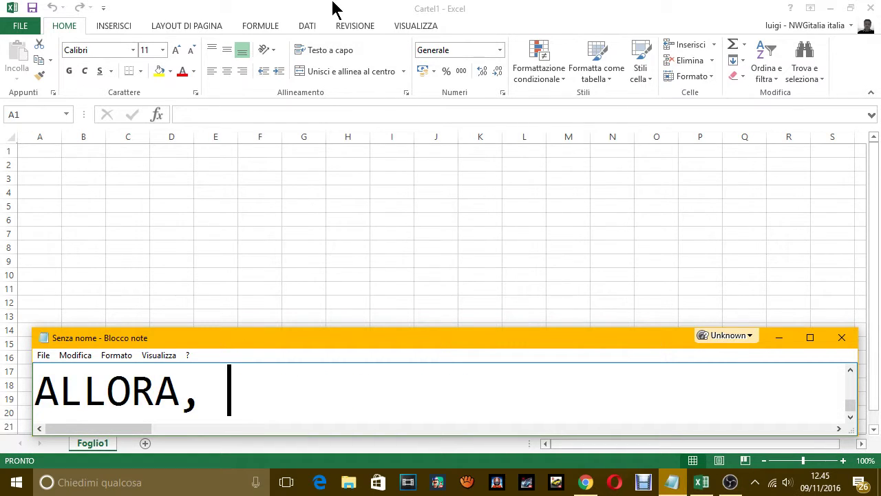
type("LO FACCIO PRIMA E")
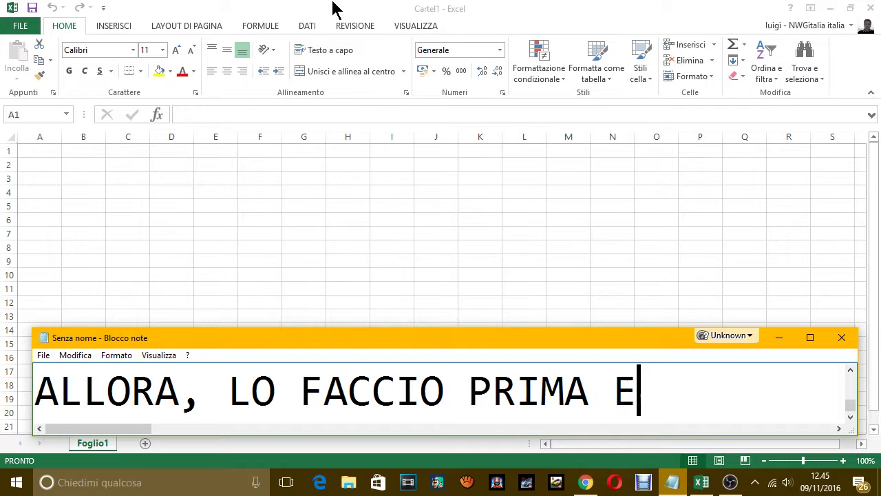
type(" POI SPIEGO")
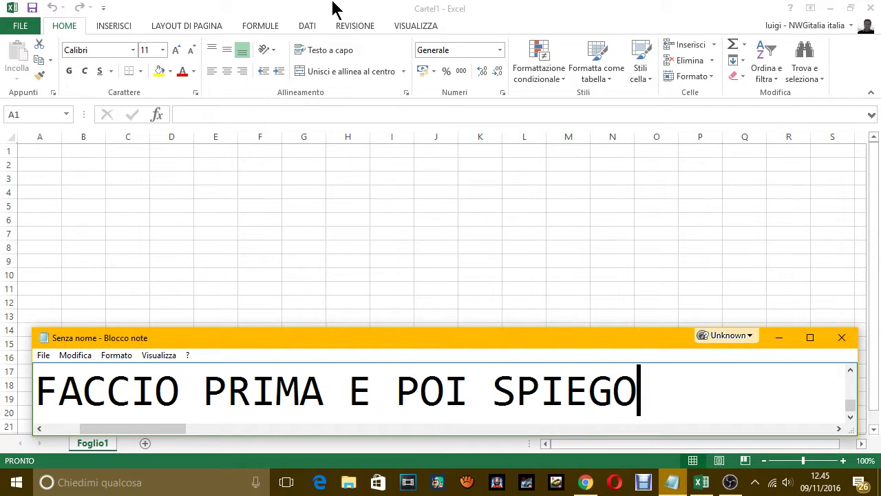
type(" COSA HO FAT")
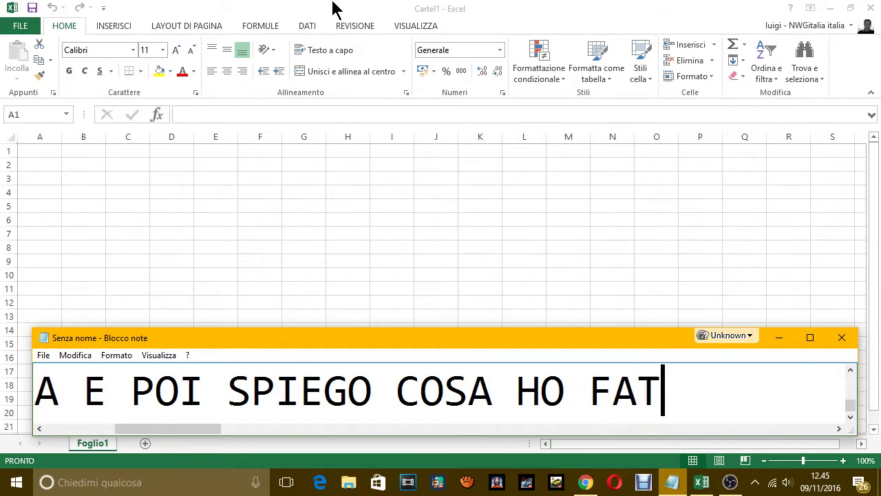
type("TO.")
key("Return")
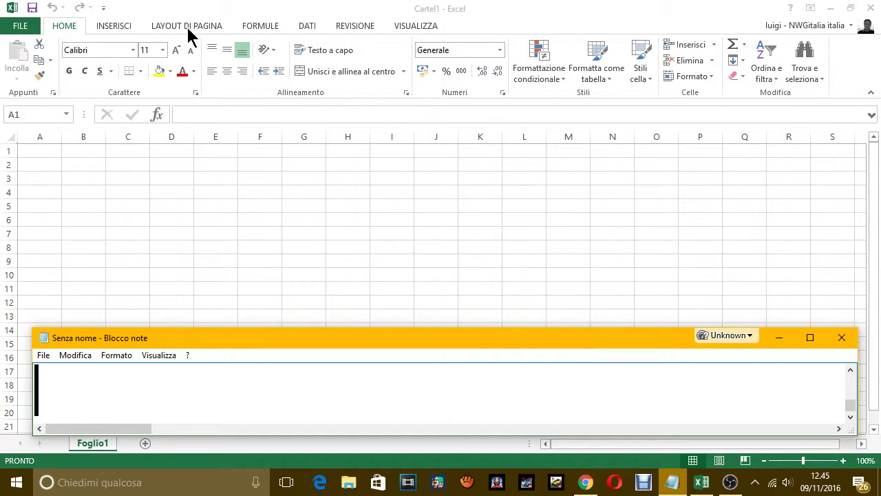
- Enter the heading LISTA SPESA in cell E3
left_click(209, 175)
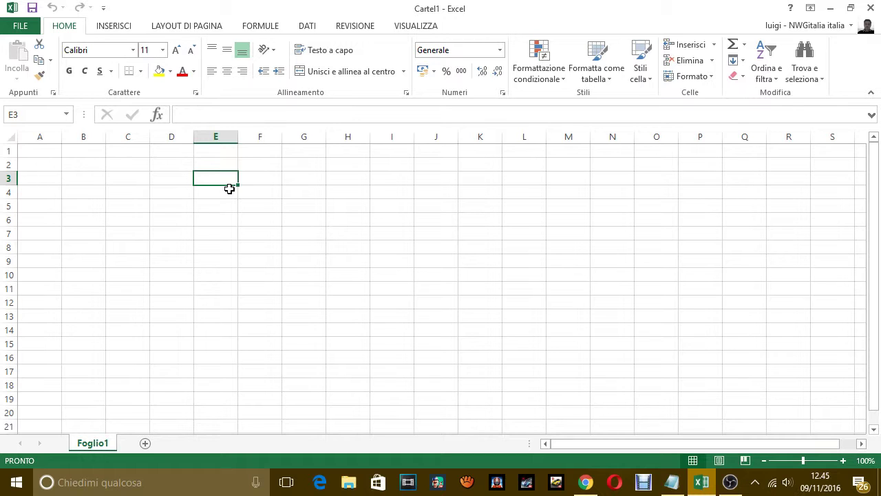
type("LISTA SPESA")
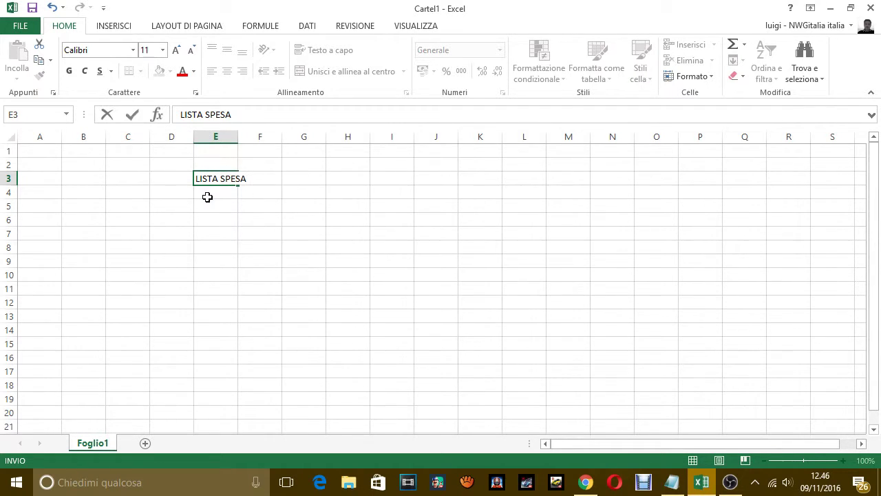
key("Return")
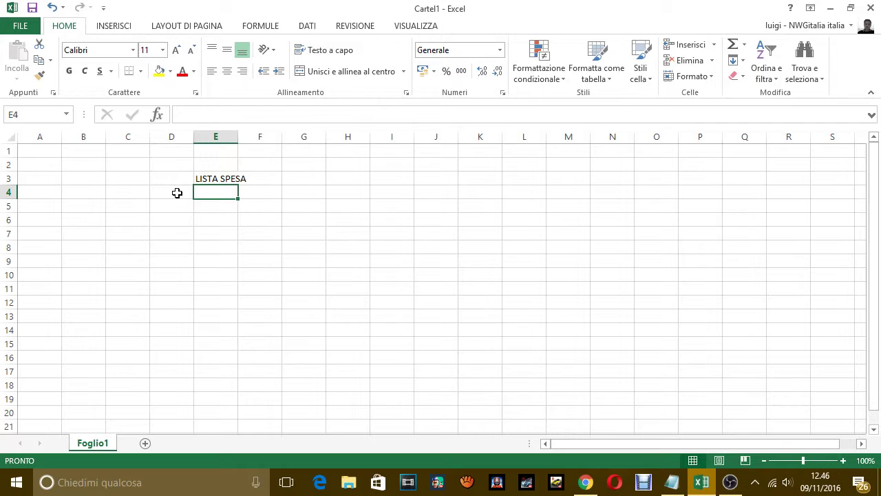
- List PANE, LATTE and ECCETERA down cells D4 to D6
left_click(177, 193)
type("PANE")
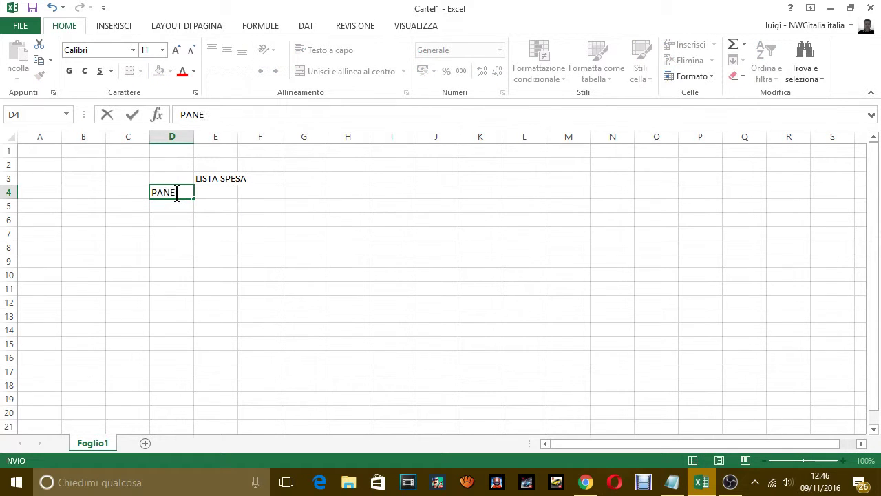
key("Return")
type("LATTE")
key("Return")
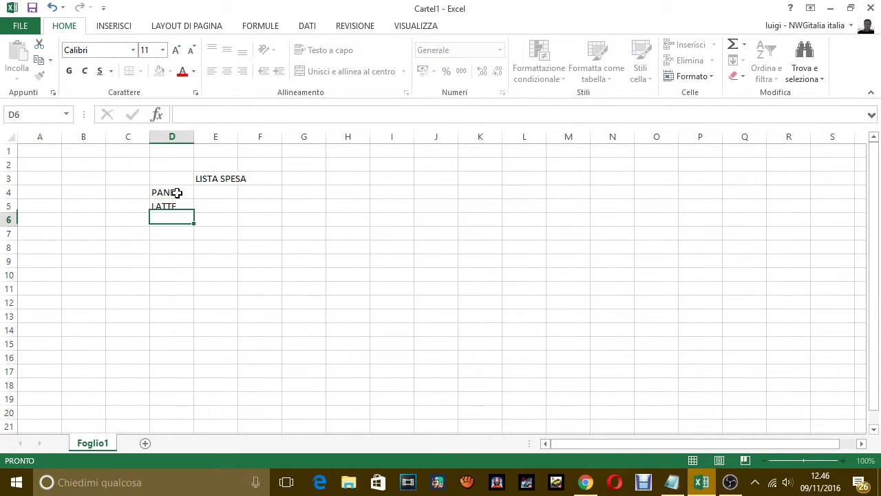
type("ECCETERA")
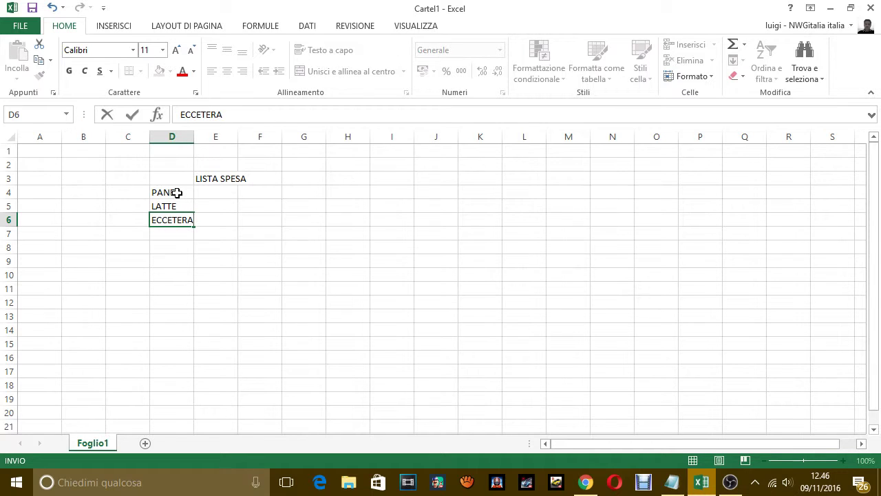
key("Return")
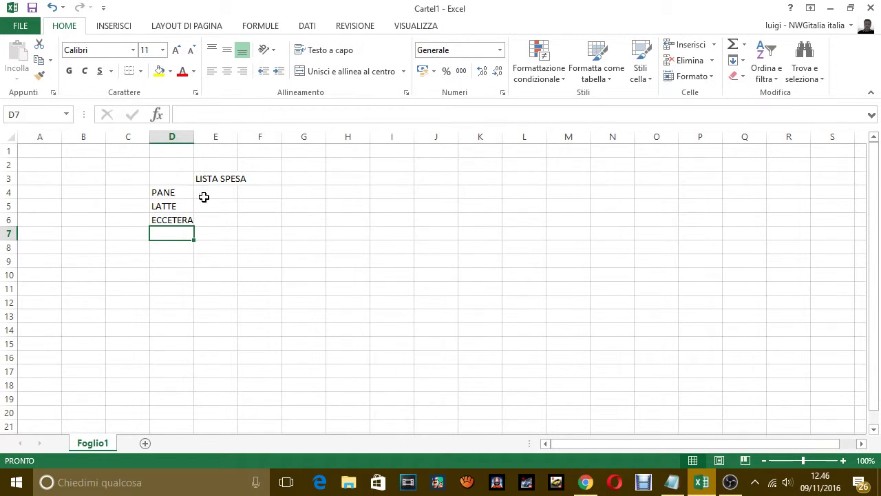
- Select the block D4:H8 and open Formato celle for it
left_click(220, 180)
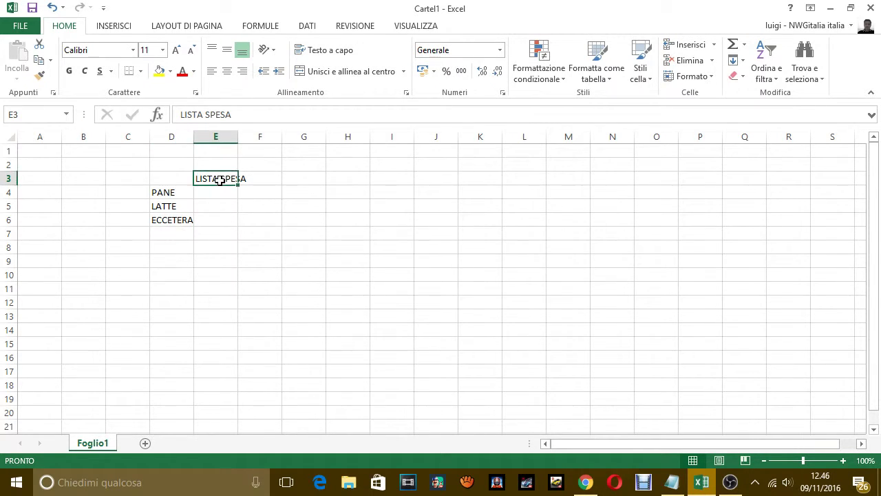
mouse_move(160, 192)
left_mouse_down()
mouse_move(206, 224)
mouse_move(351, 242)
left_mouse_up()
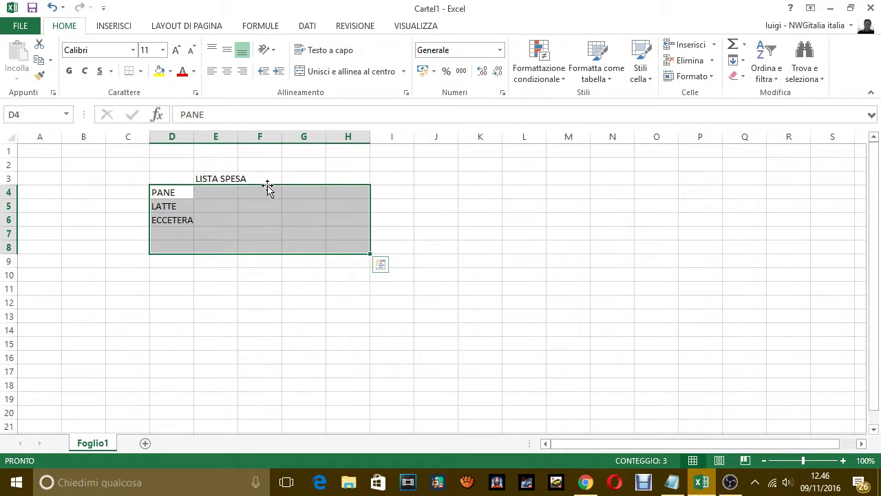
right_click(239, 206)
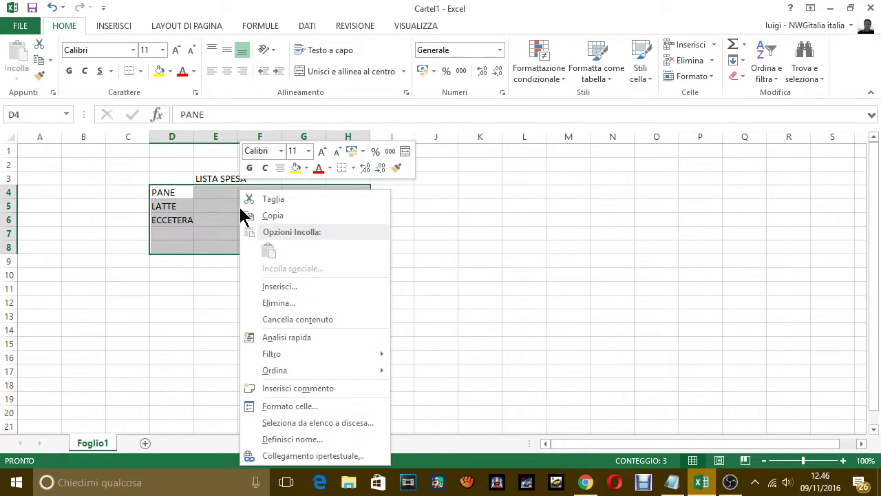
left_click(292, 406)
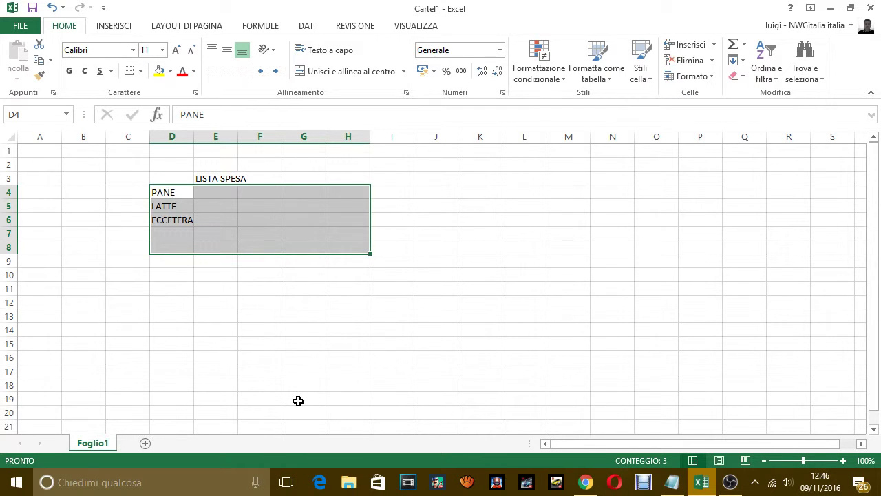
key("ctrl+1")
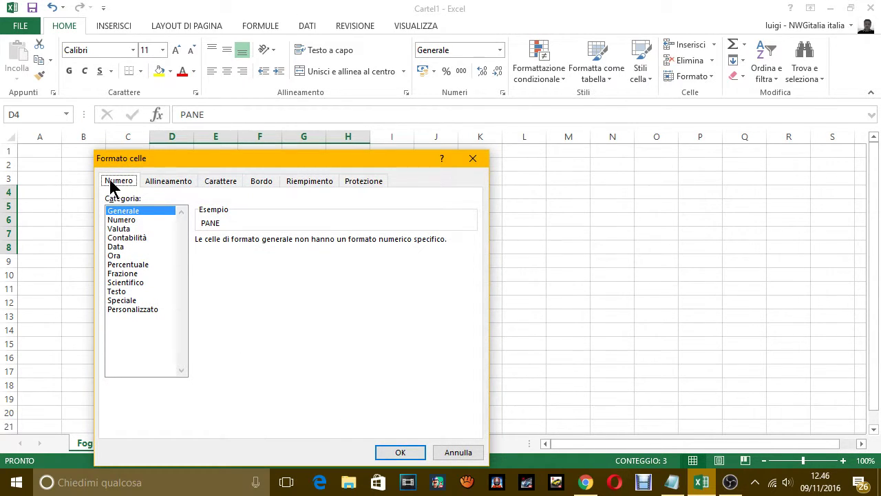
- Apply the Bordato outline border to D4:H8, then reselect cell E3
left_click(256, 183)
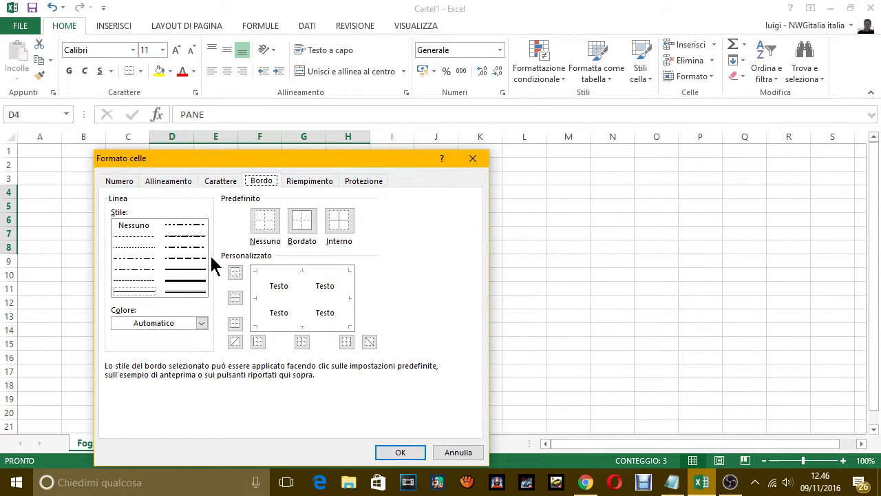
left_click(303, 223)
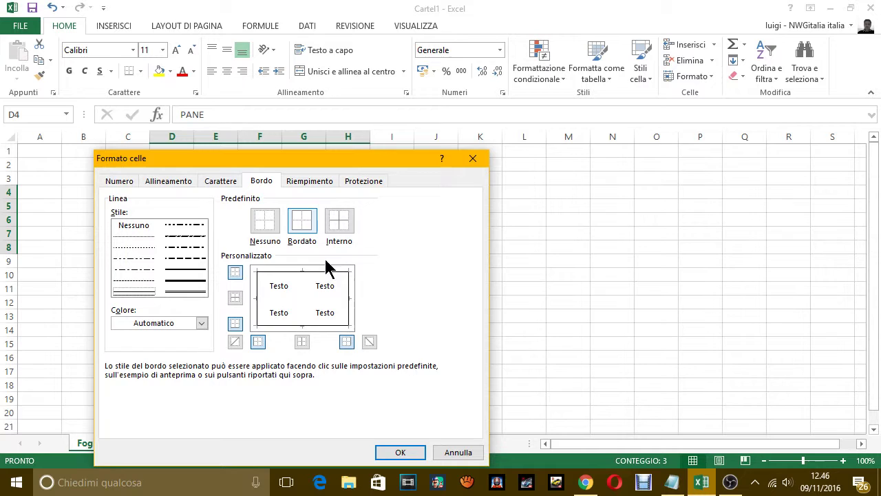
left_click(396, 452)
left_click(286, 303)
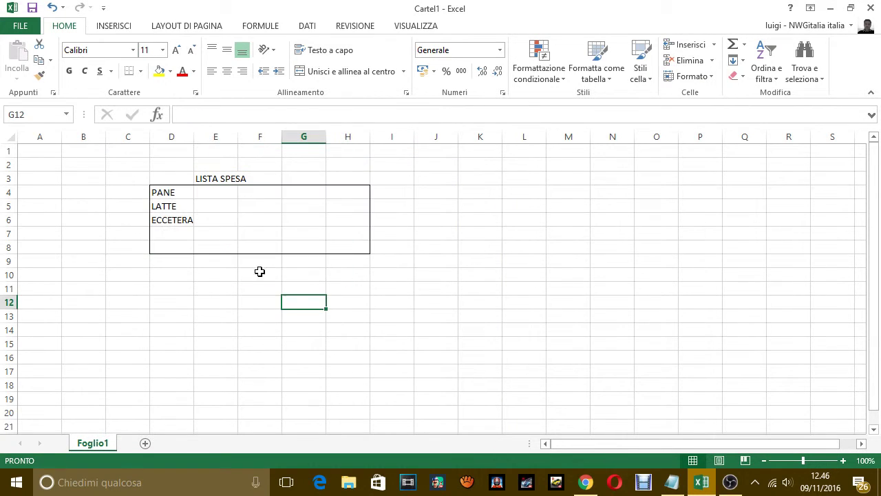
left_click(220, 181)
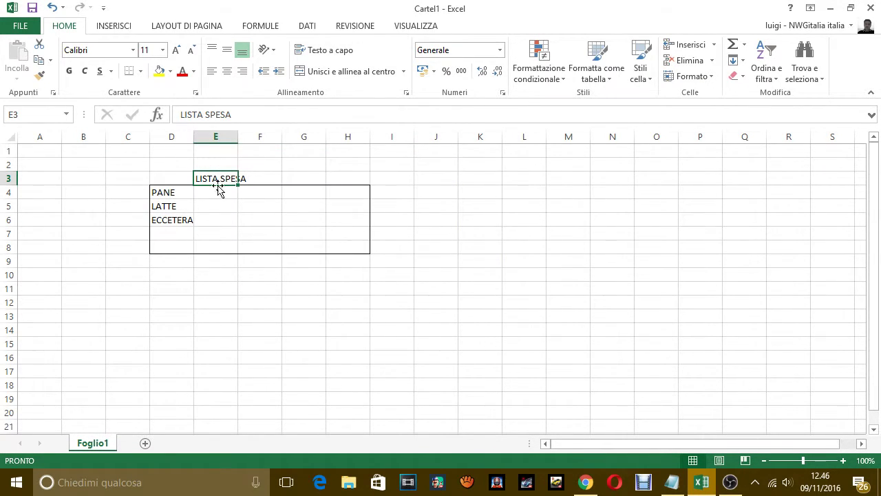
- Caption in Notepad: 'ECCO, QUELLO CHE A NOI INTERESSA è FARE UNA UNIONE CELLE PER ABBELLIRE LA TABELLA.'
left_click(672, 482)
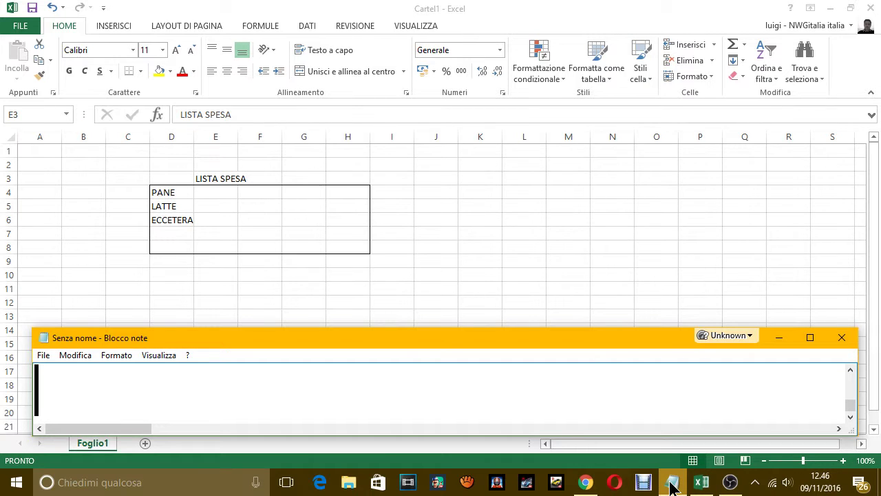
type("ECCO")
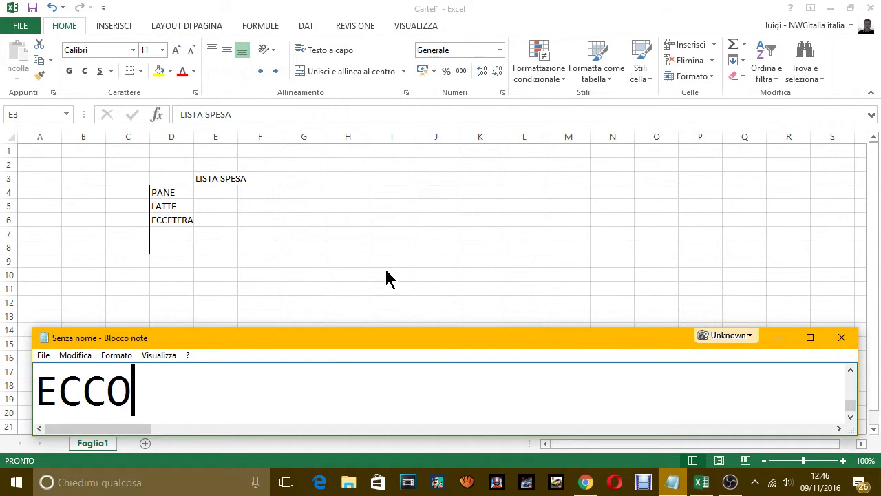
type(", QUELLO ")
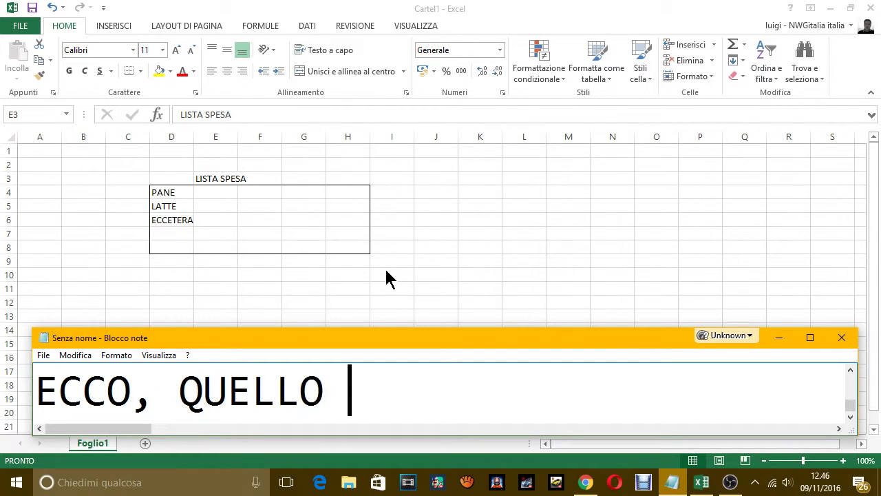
type("CHE A NOI INTER")
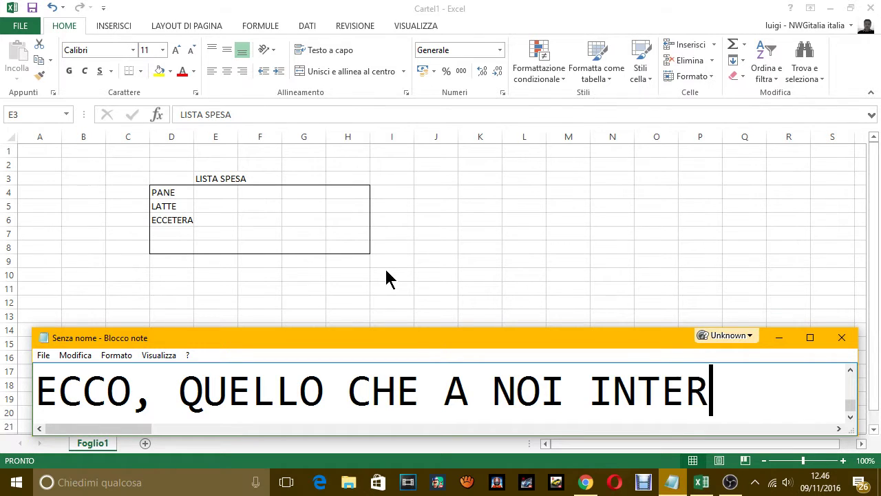
type("ESS è")
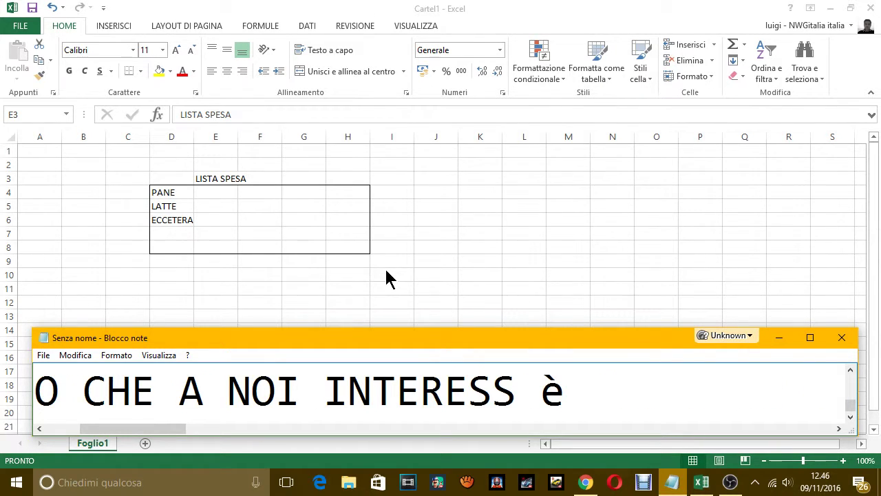
type(" METTE")
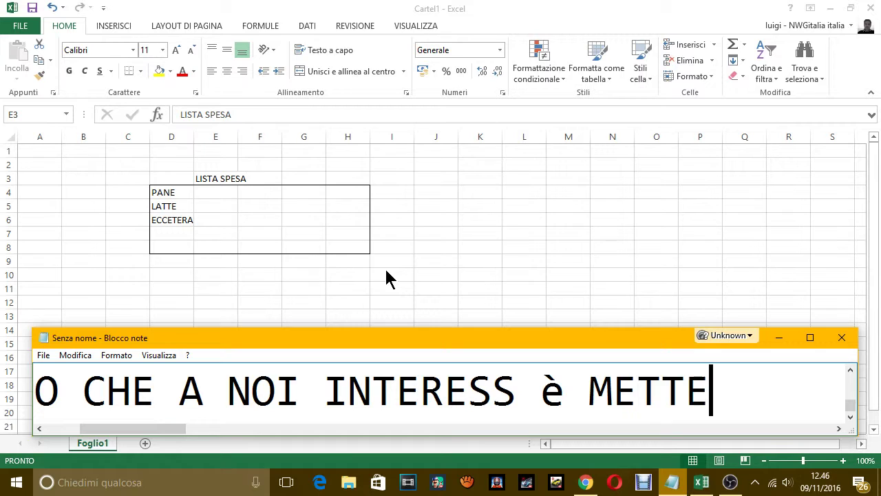
type("RE")
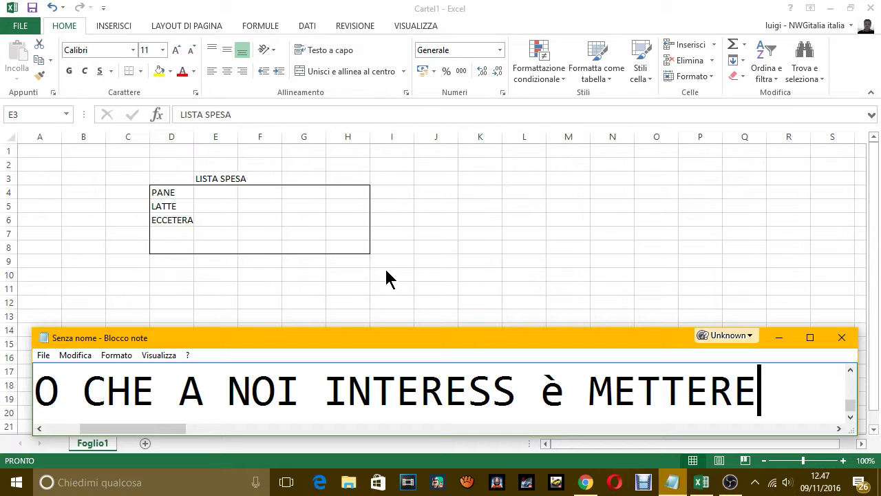
key("BackSpace")
key("BackSpace")
key("BackSpace")
key("BackSpace")
key("BackSpace")
key("BackSpace")
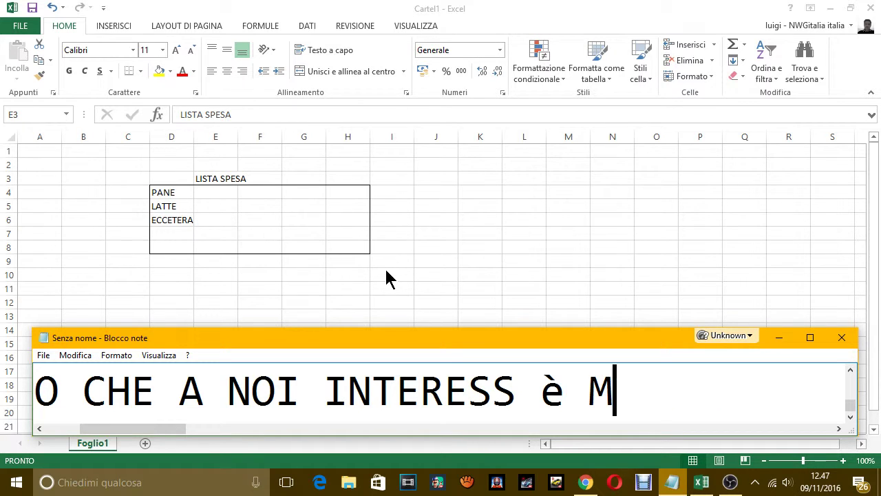
key("BackSpace")
type("FARE UNA ")
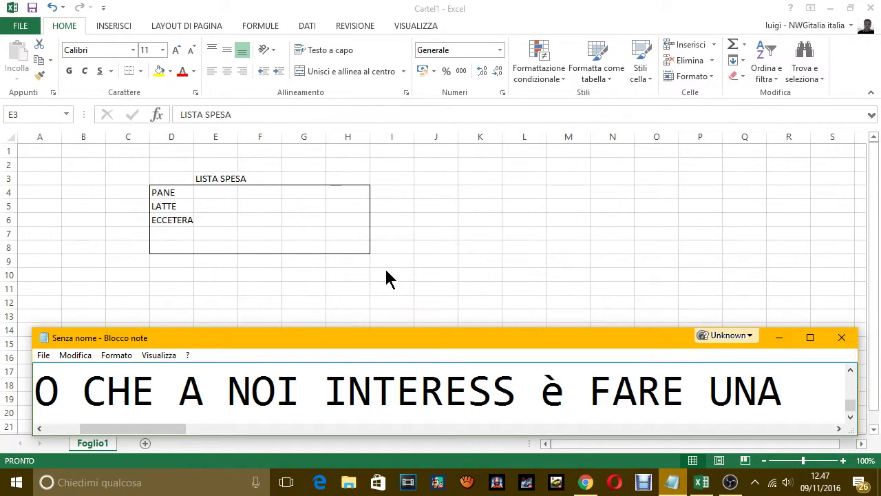
type("UNIONE CEL")
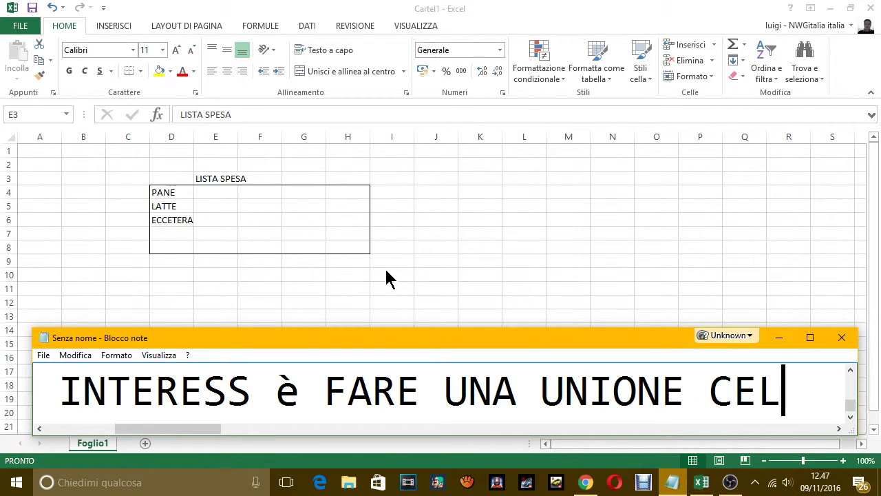
type("LE PER ABBELL")
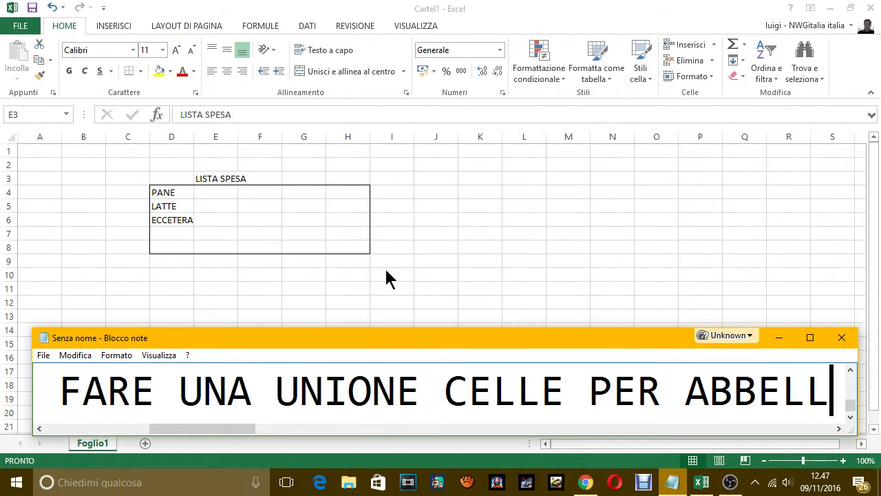
type("IRE LA TAB")
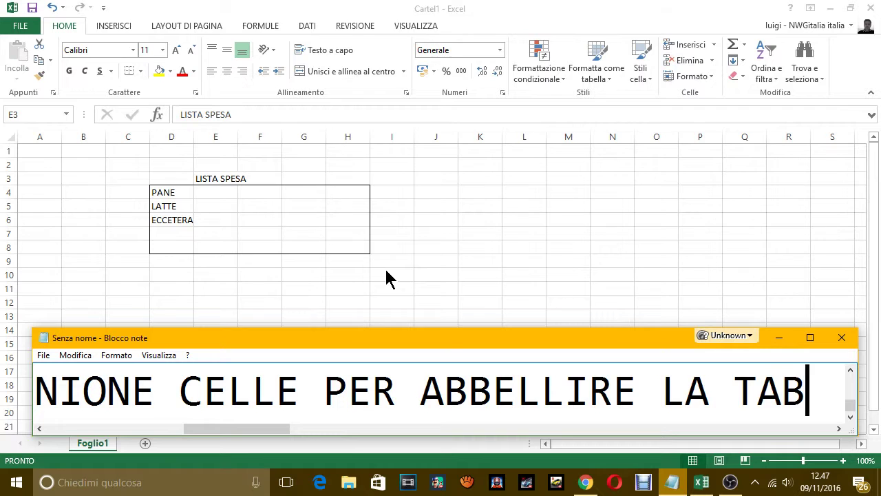
type("ELLA.")
key("Return")
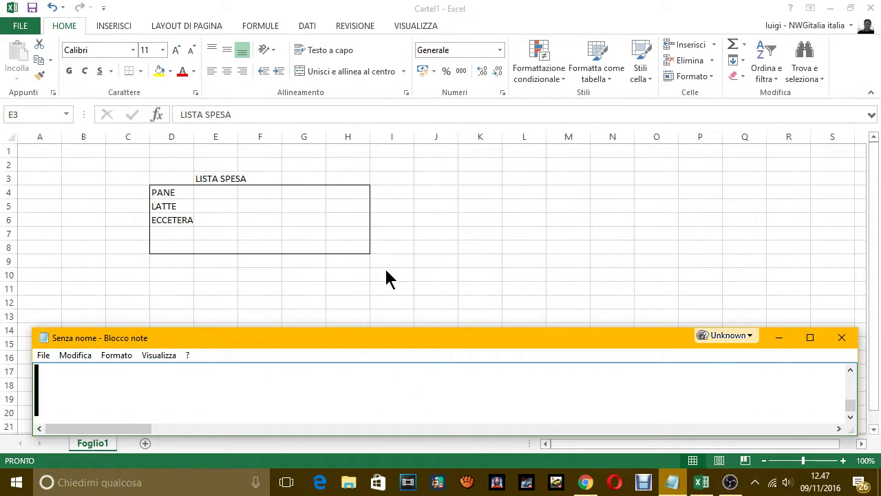
- Select cells E3 to G3 in Excel, then return to the Notepad caption
left_click(229, 177)
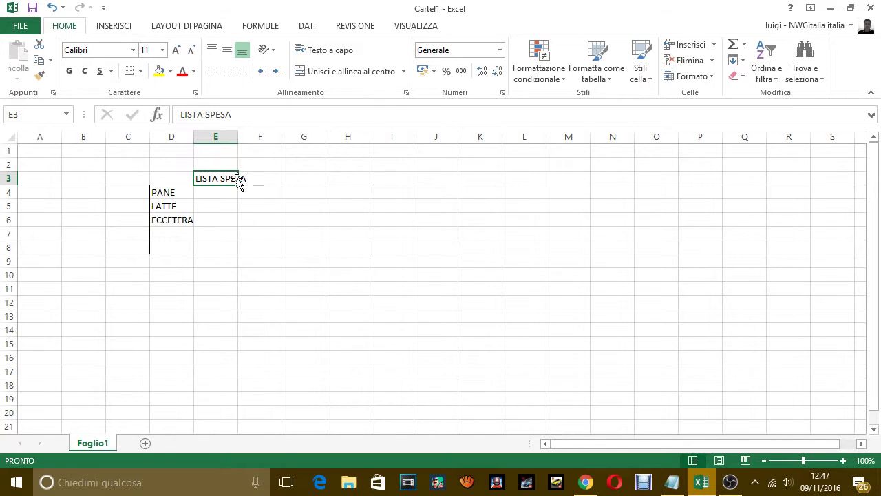
left_click_drag(237, 176, 295, 177)
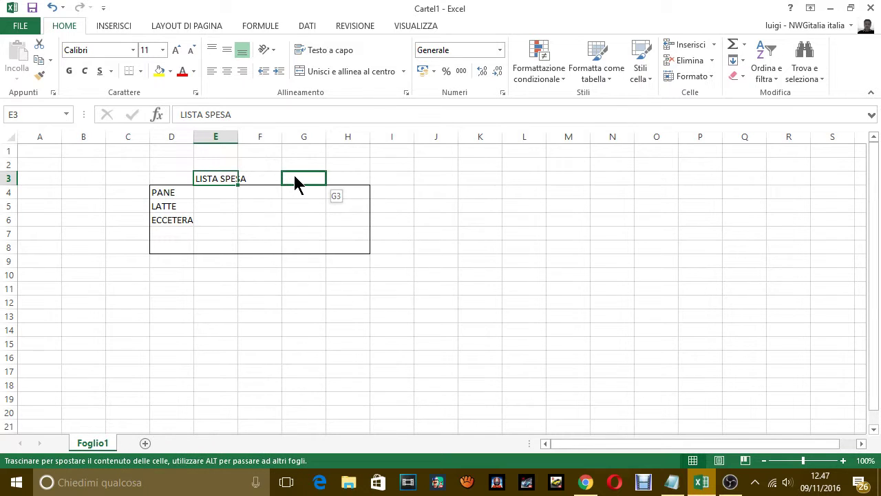
mouse_move(295, 177)
left_mouse_down()
mouse_move(209, 174)
mouse_move(296, 182)
left_mouse_up()
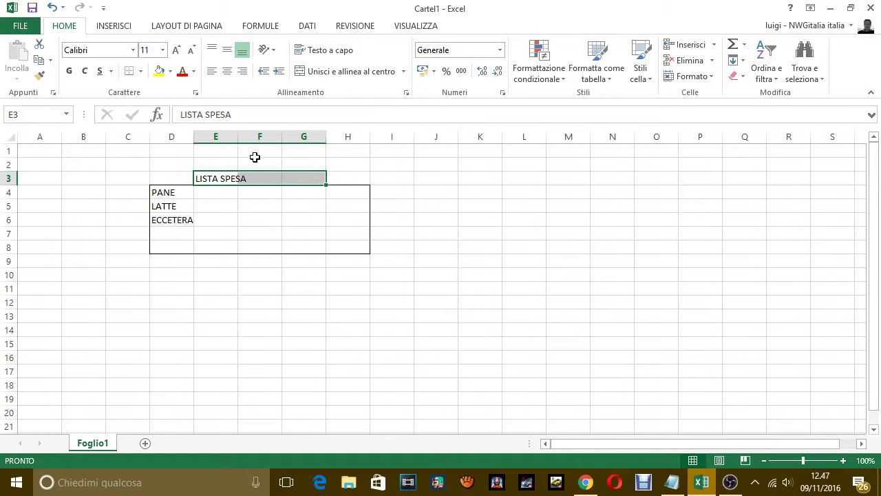
left_click(672, 482)
- In Notepad, write that three cells are selected: the one with LISTA SPESA plus two adjacent ones
type("CO")
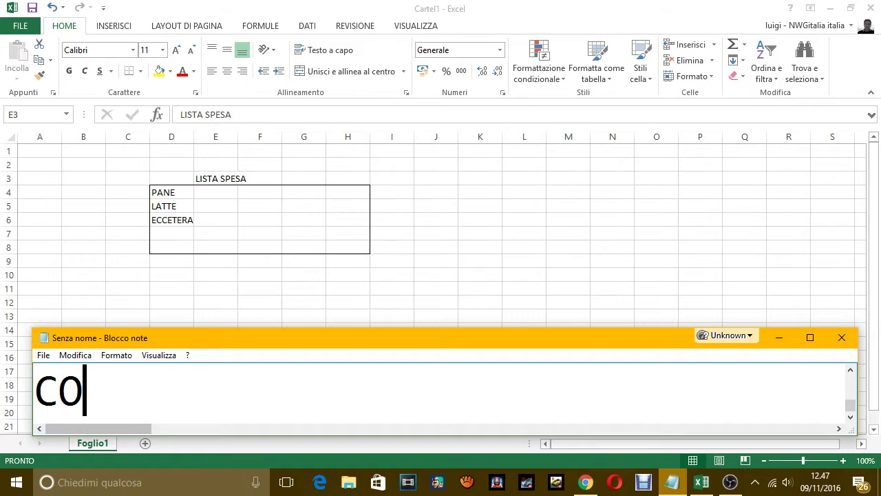
type("ME VEDI HO SE")
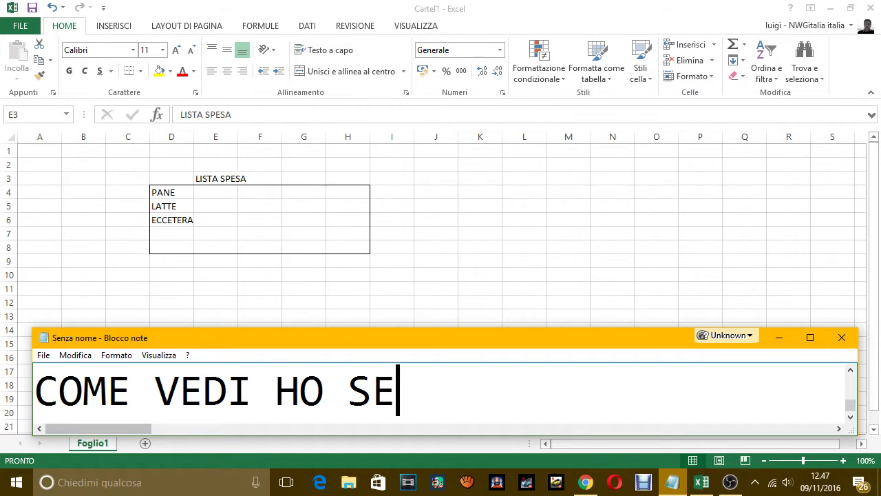
type("LEZIONATO ")
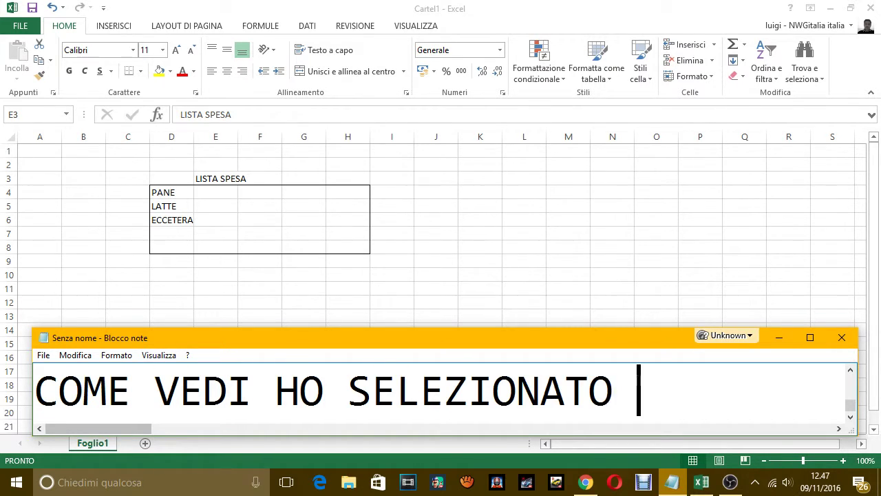
type("TRE CELLE")
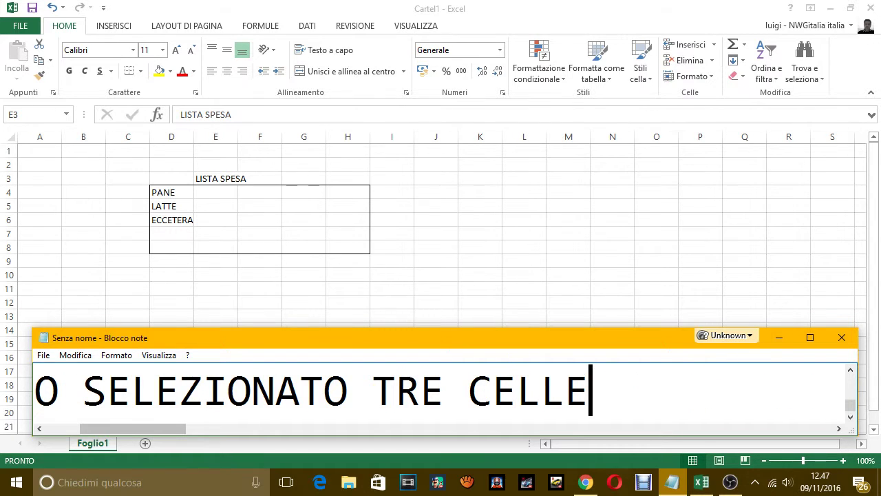
type(", QUELLA CONT")
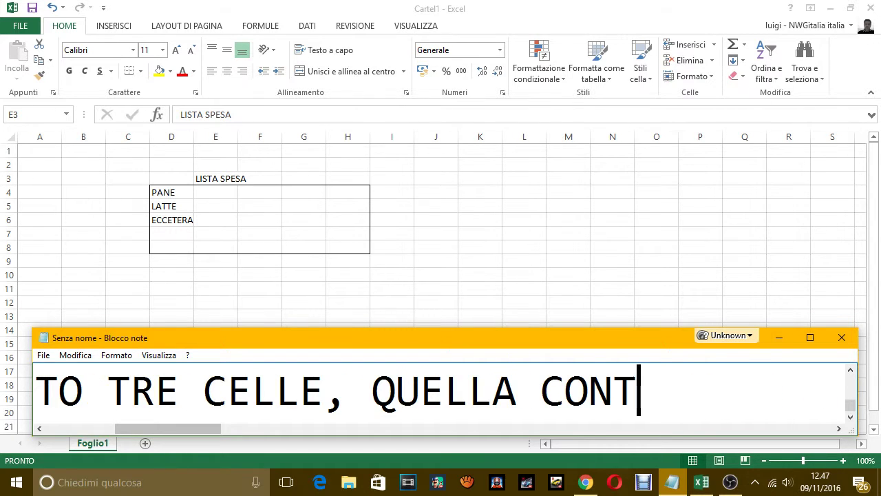
type("ENTE")
key("BackSpace")
key("BackSpace")
key("BackSpace")
key("BackSpace")
key("BackSpace")
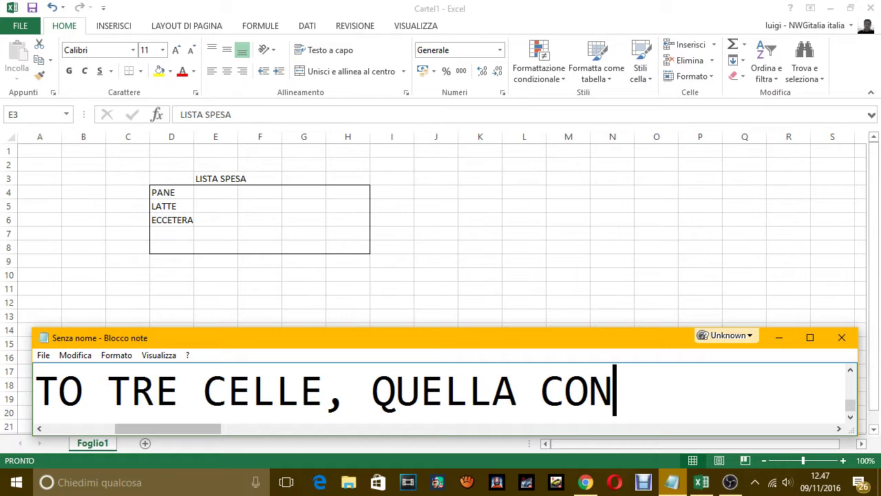
key("BackSpace")
key("BackSpace")
type("HE CONTI")
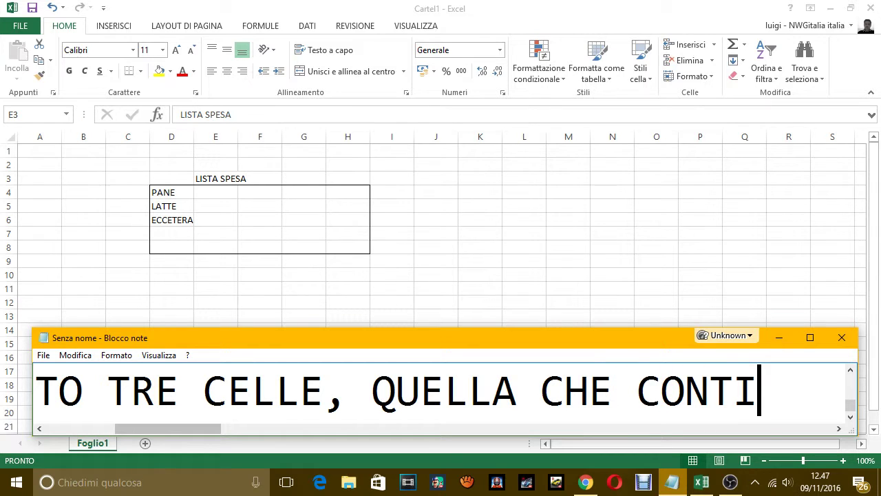
key("BackSpace")
type("IENE L")
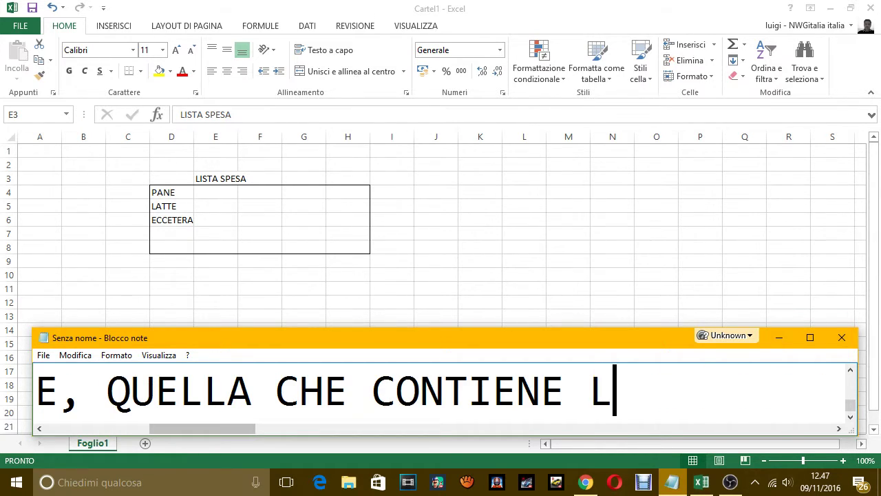
type("A PAR")
type("O")
key("BackSpace")
type("A")
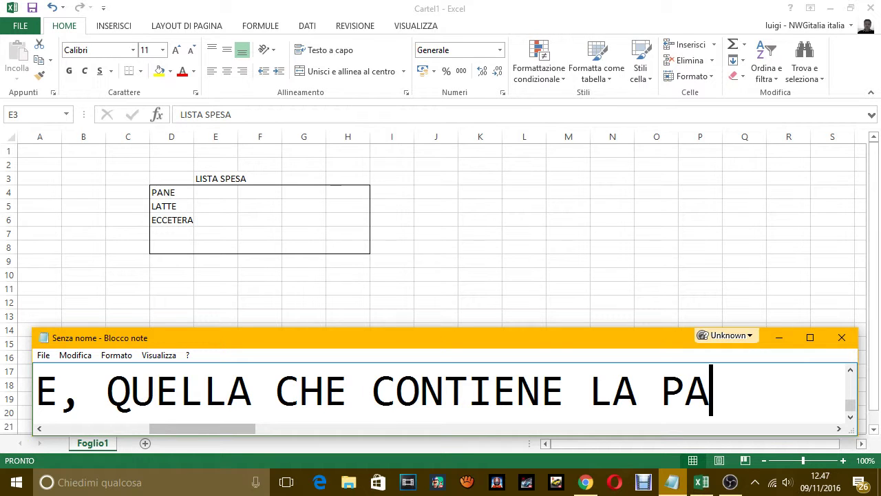
type("ROLA L")
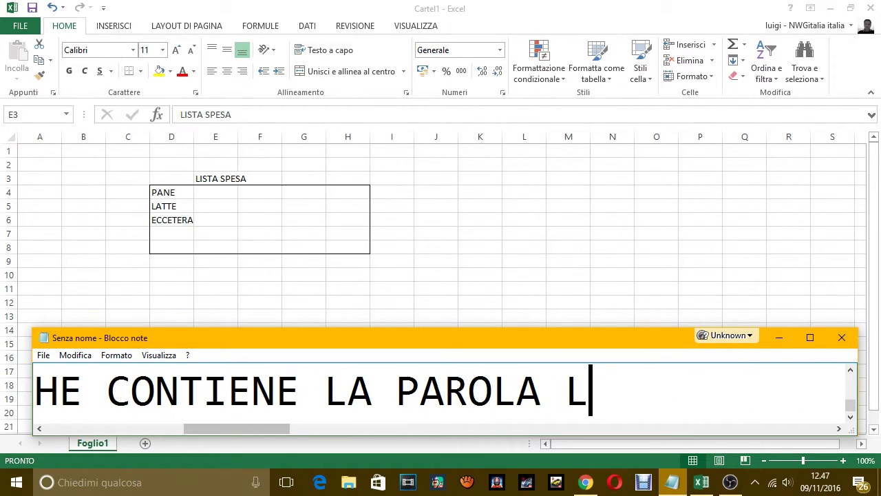
type("ISTA SPES")
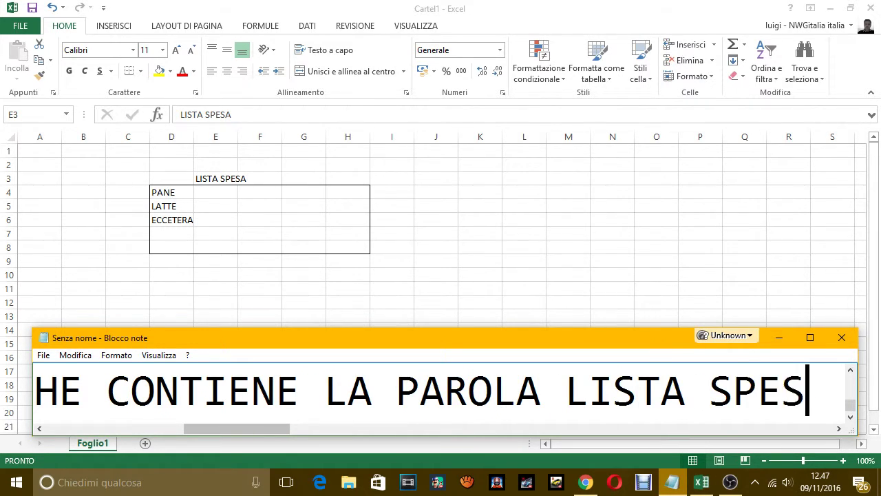
type("A E AL")
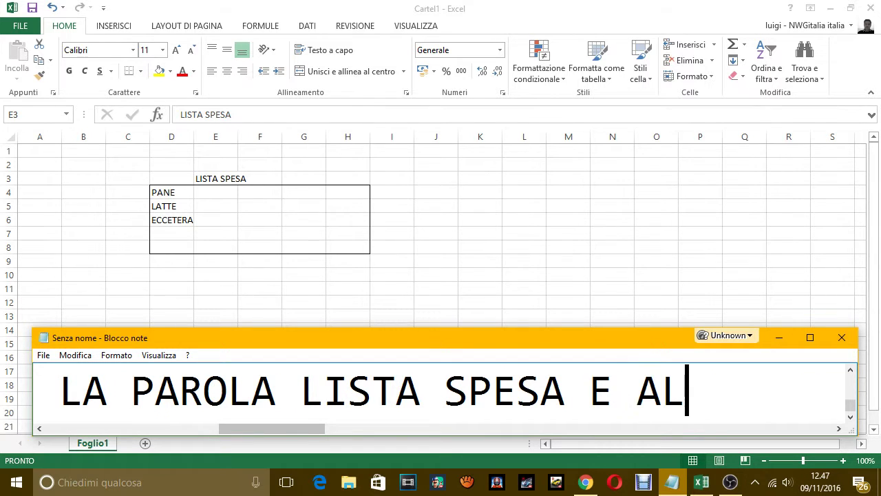
type("TRE DUE CELLE ")
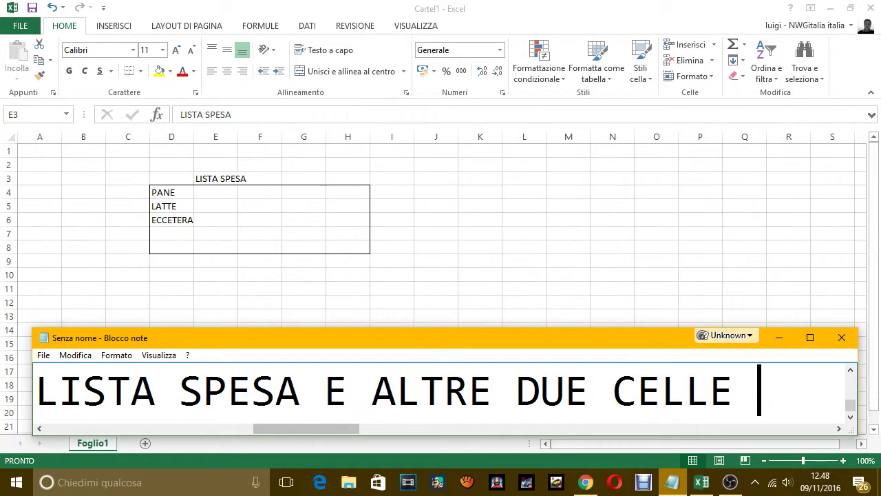
type("ADIACENT")
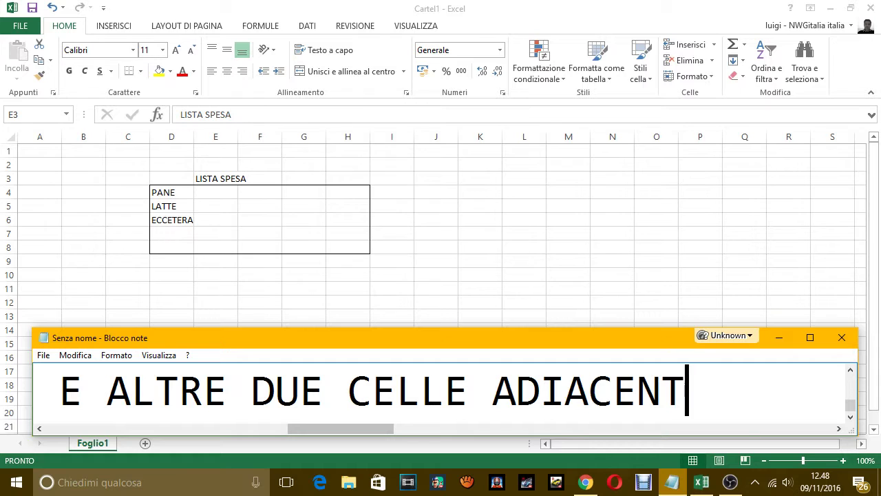
type("I")
- On a new line, add 'ORA PER UNIRE LE CELLE BASTA CLICCARE SU QUESTO PULSANTE'
key("Return")
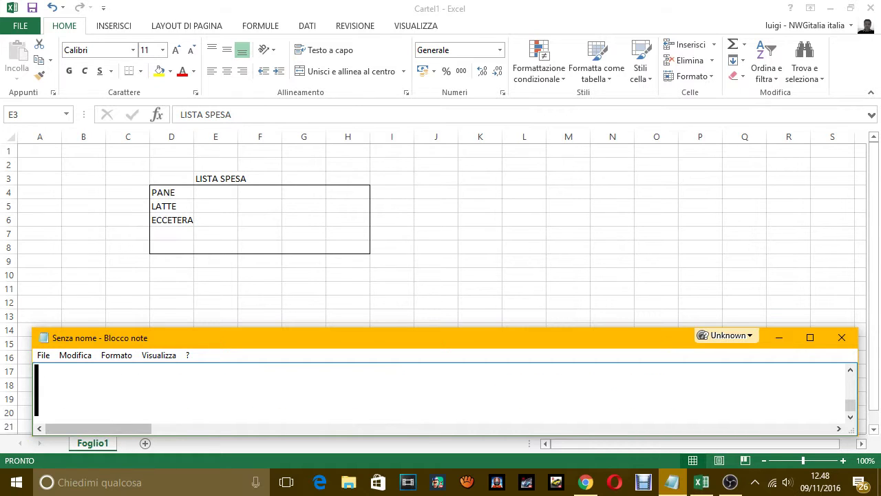
type("ORA PER UNI")
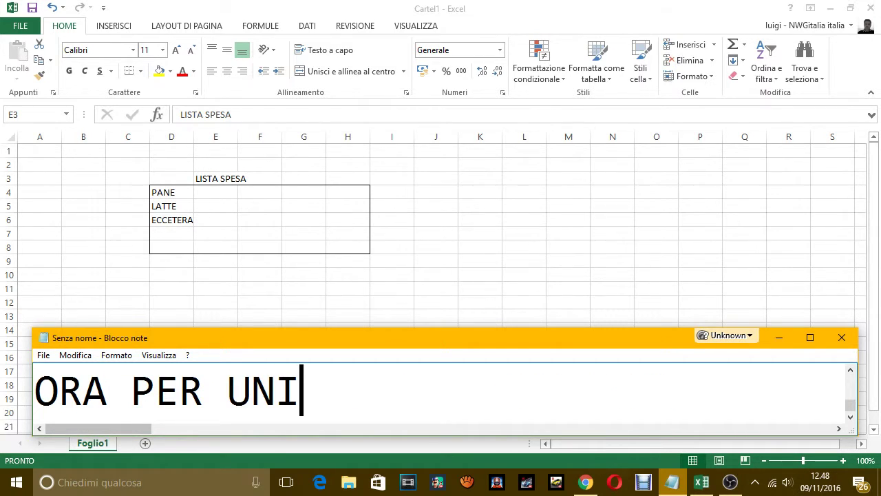
type("RE LE CE")
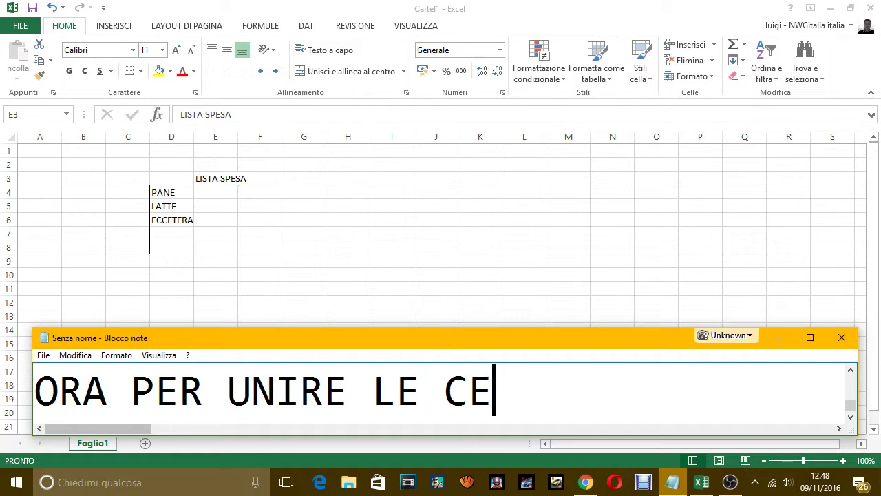
type("LLE BASTA")
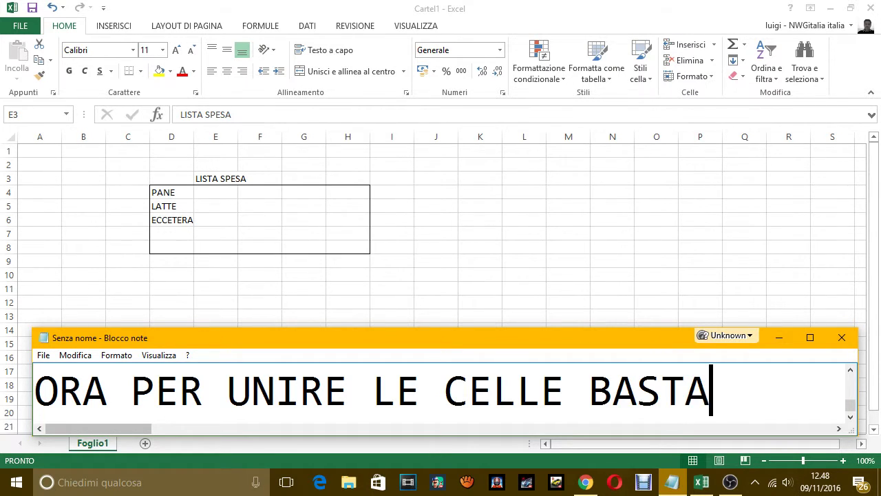
type(" CLICCARE SUL ")
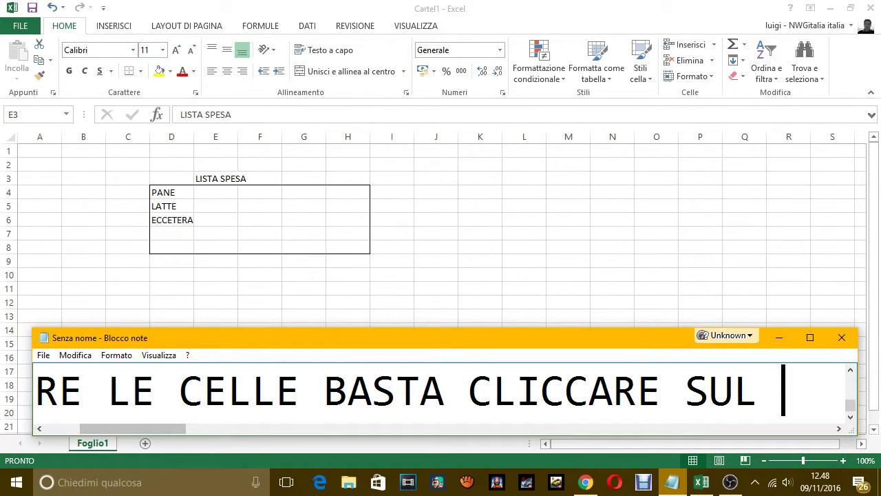
type("P")
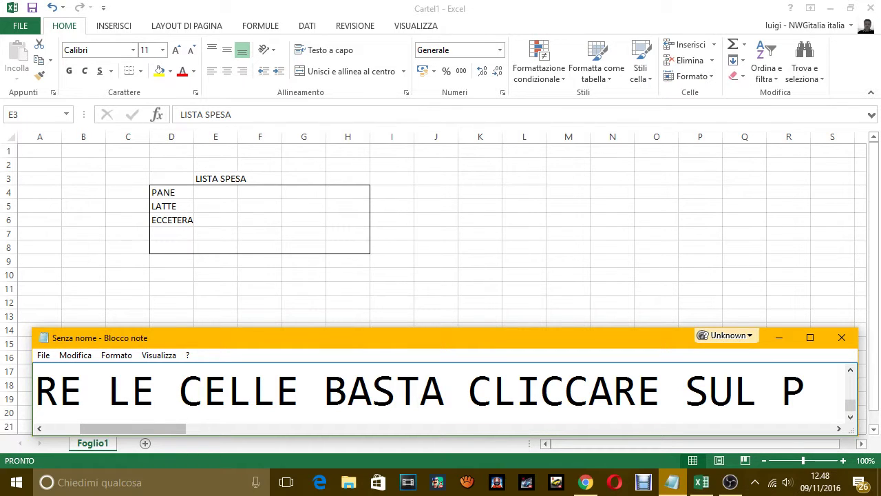
key("BackSpace")
key("BackSpace")
type("QUE")
key("BackSpace")
key("BackSpace")
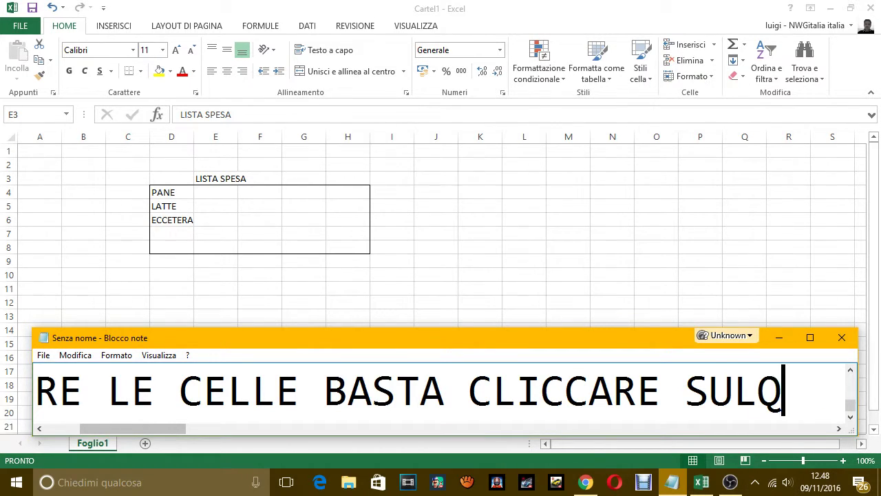
key("BackSpace")
key("BackSpace")
type("QUESTO SP")
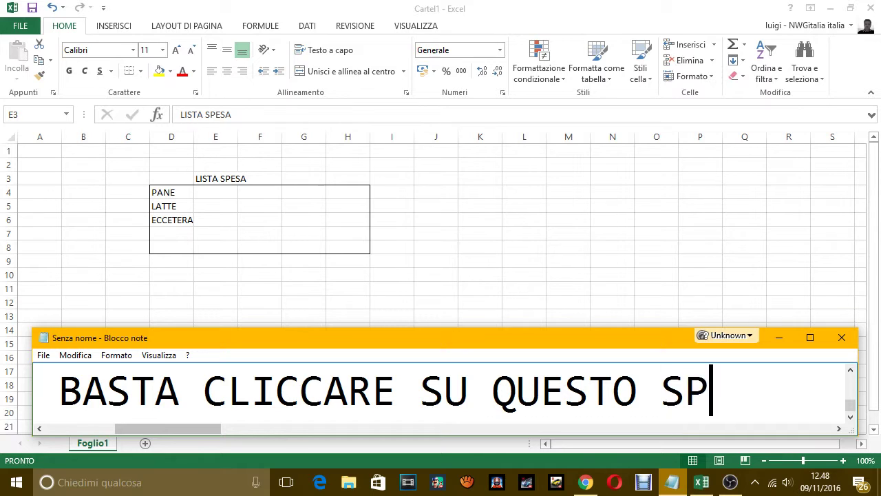
key("BackSpace")
key("BackSpace")
type("PULSANTE")
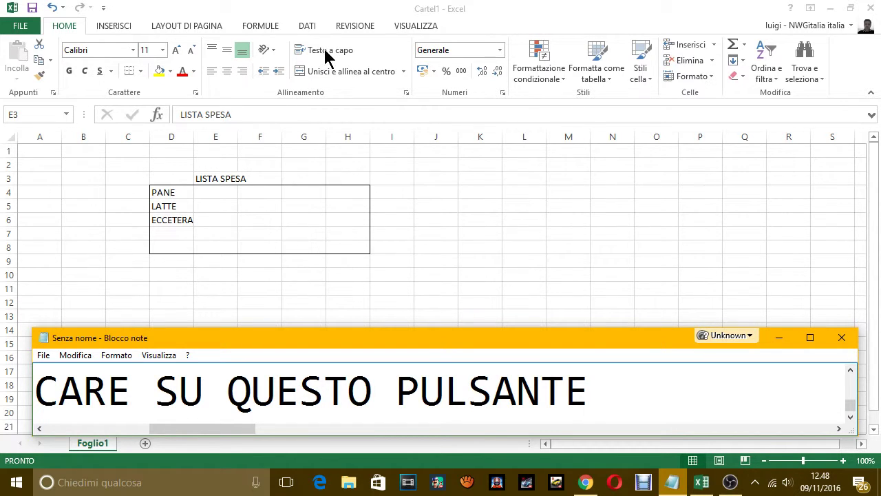
- Merge and centre E3:G3 holding LISTA SPESA, reselect the merged cell, then bring Notepad forward
key("alt+Tab")
key("shift+Right")
key("shift+Right")
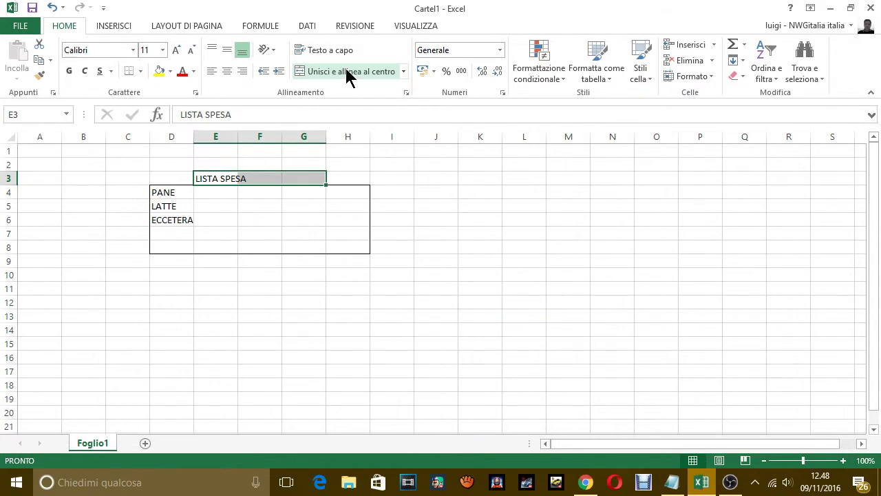
left_click(348, 72)
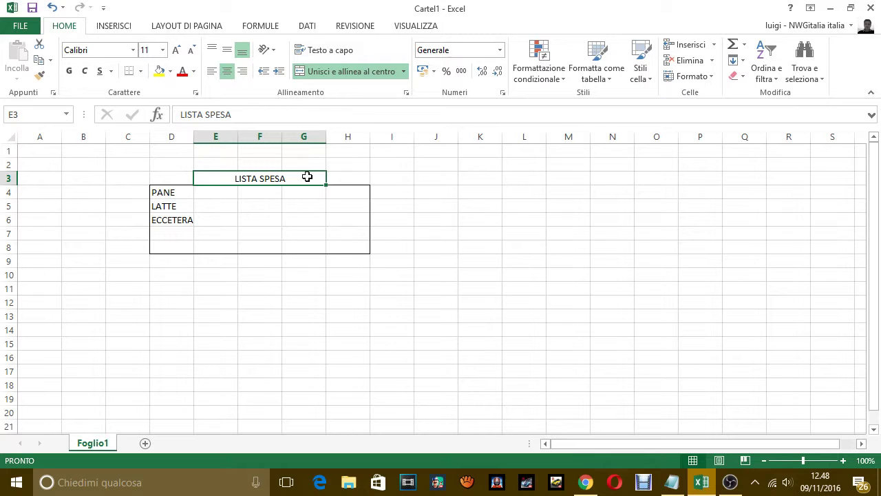
left_click(349, 178)
left_click(288, 177)
left_click(345, 179)
left_click(238, 179)
left_click(672, 482)
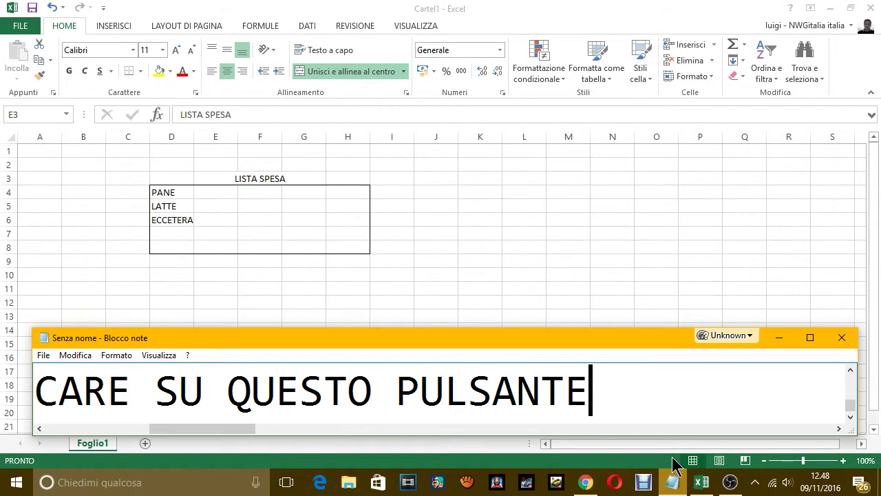
- Replace the caption with 'COME VEDI LE TRE CELLE SONO DIVENTATE UNA SOLA E CONTIENE LA PAROLA LISTA SPESA'
key("ctrl+a")
key("BackSpace")
type("COM")
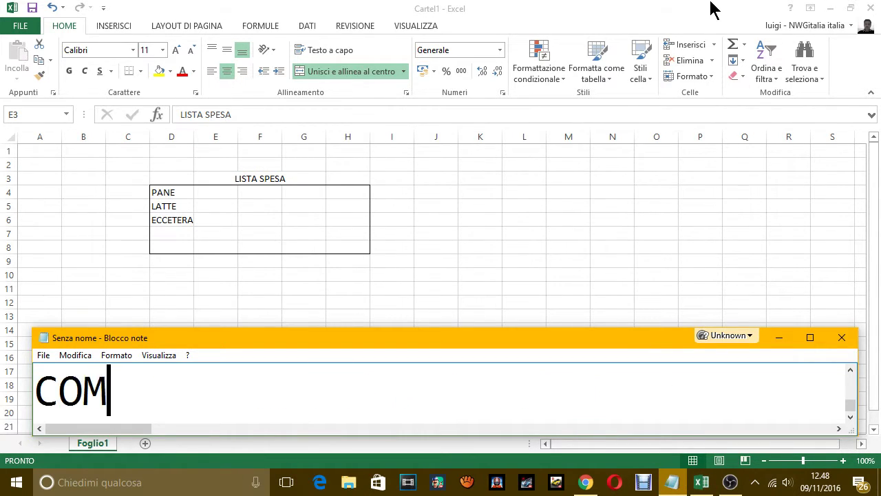
type("E VEDI ")
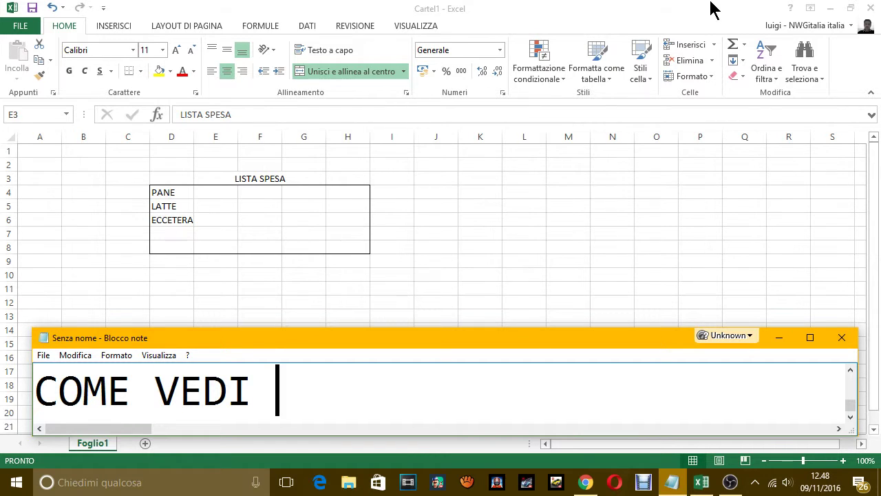
type("LE TRE CELL")
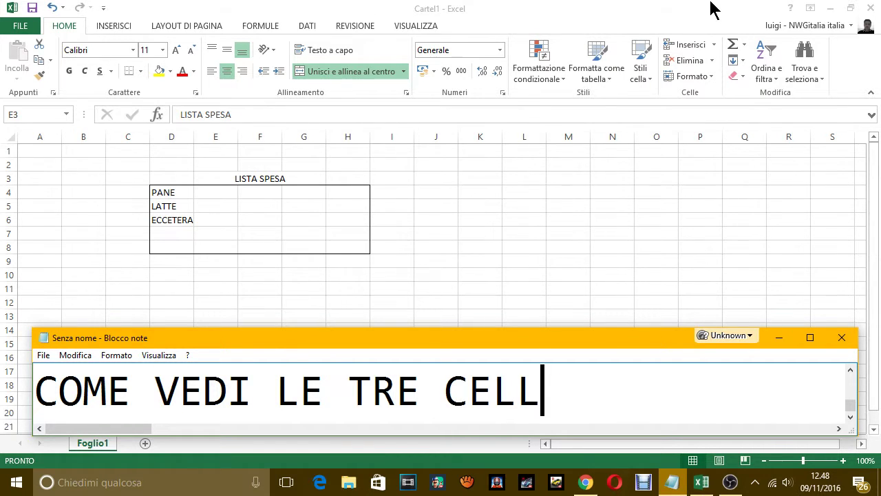
type("E SONO DIVENTAT")
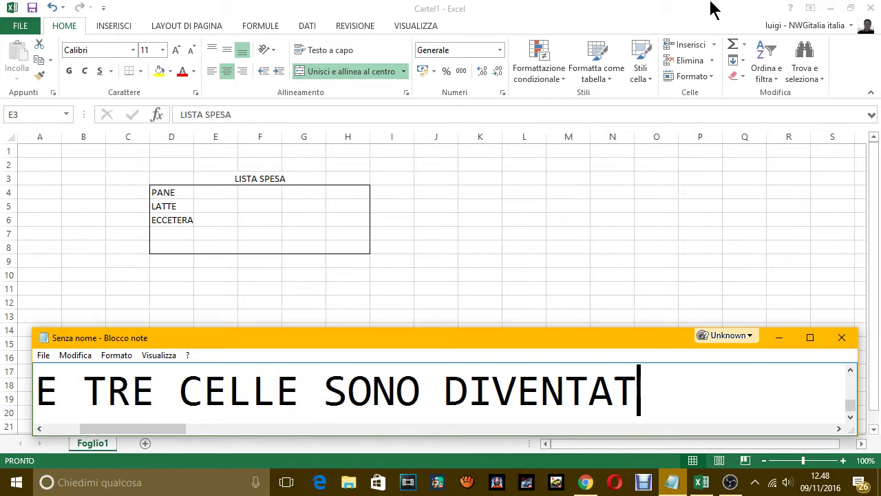
type("E UNA SOLA")
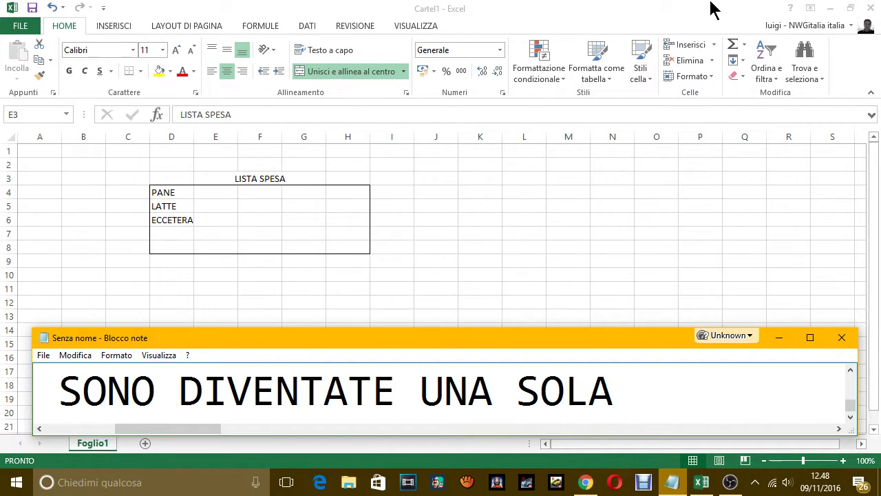
type(" E CONTE")
key("BackSpace")
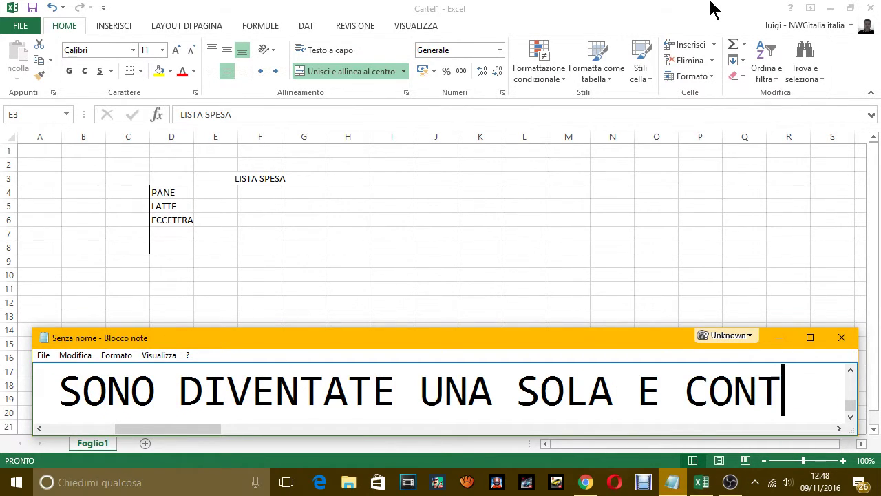
type("IENTE LA P")
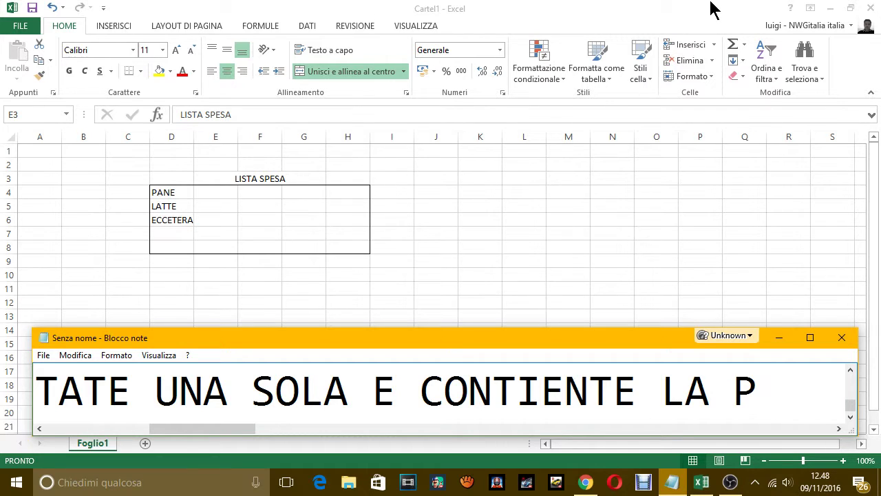
type("AROLA LIS")
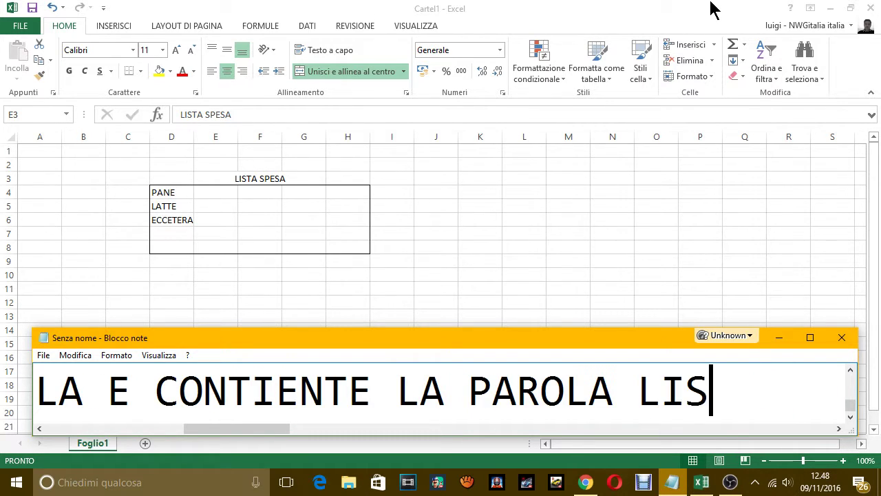
type("TA SPESA")
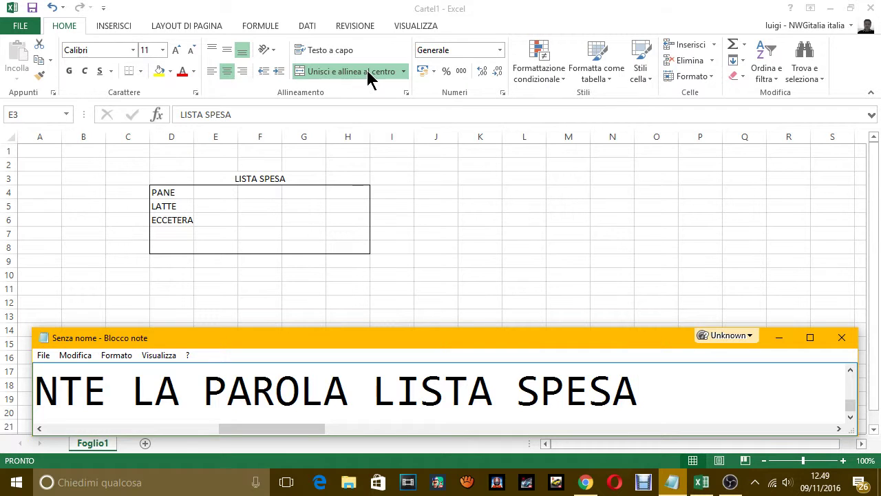
- Add the line 'SE ADESSO METTO IL BORDO VEDIAMO UNA SOLA CELLA, VADO A FARLO.'
key("Return")
type("SE ADE")
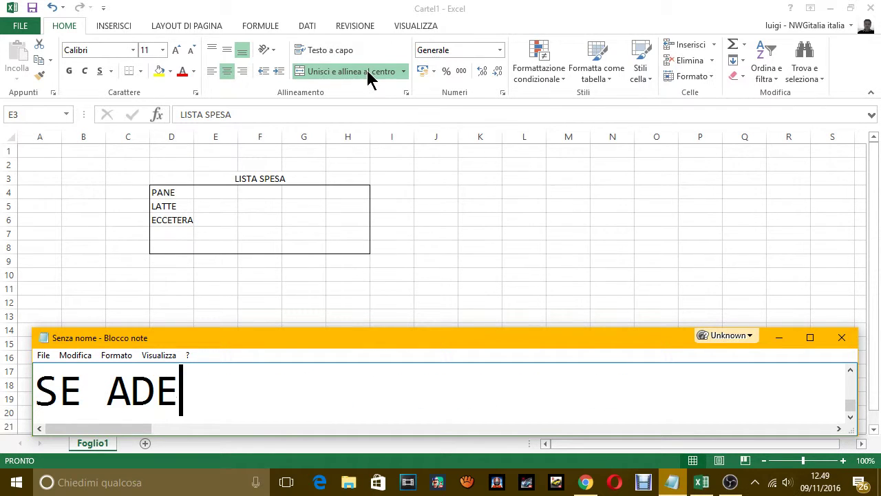
type("SSO METTO IL BO")
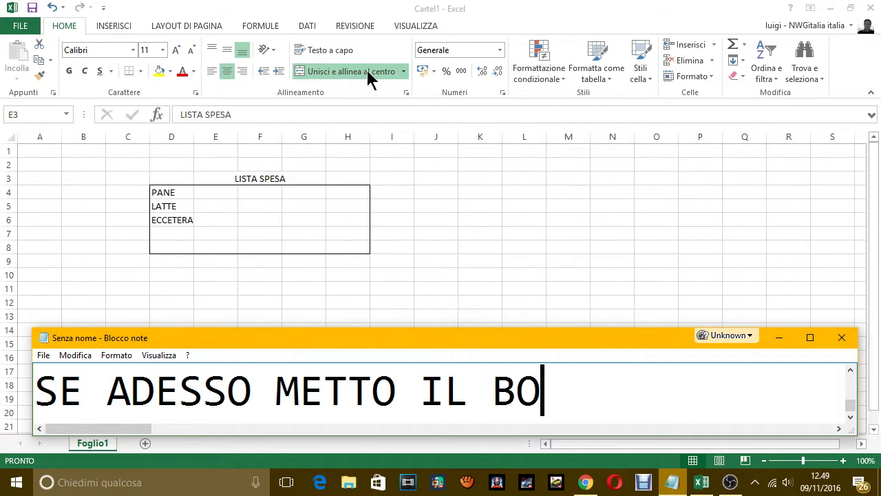
type("RDO VEDI")
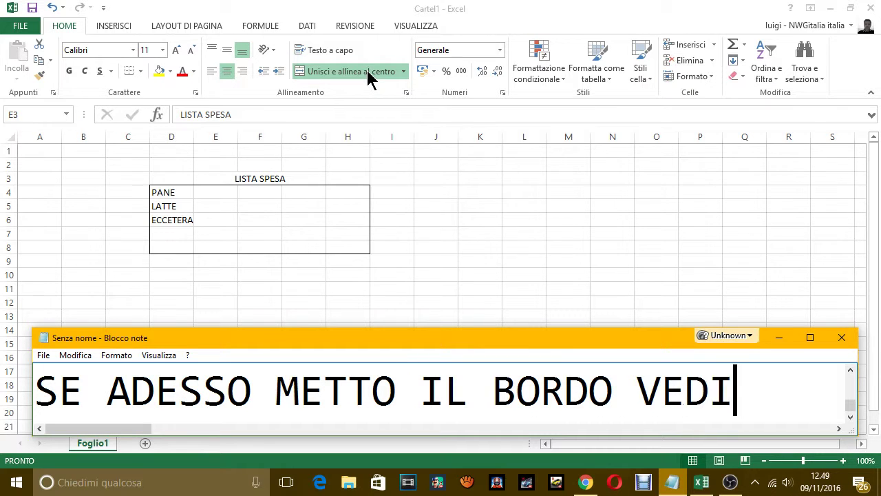
type("AMO UNA SOLA C")
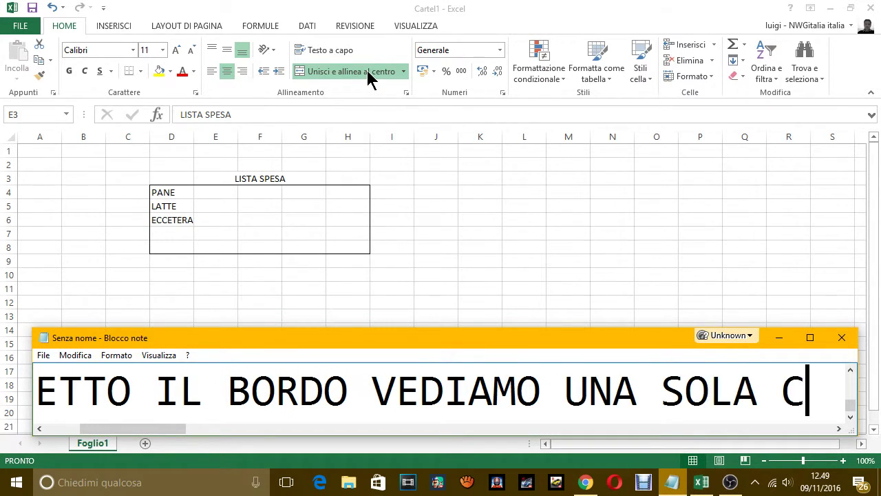
type("ELLA, V")
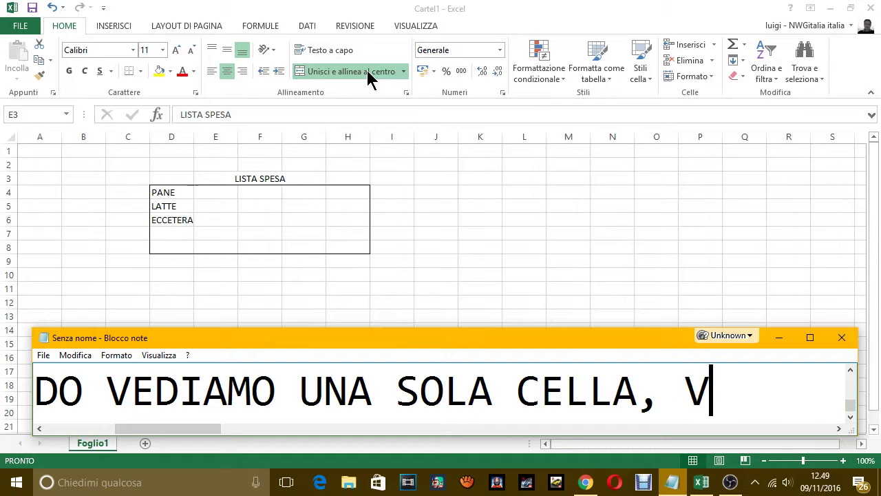
type("D")
key("BackSpace")
type("ADO A FARL")
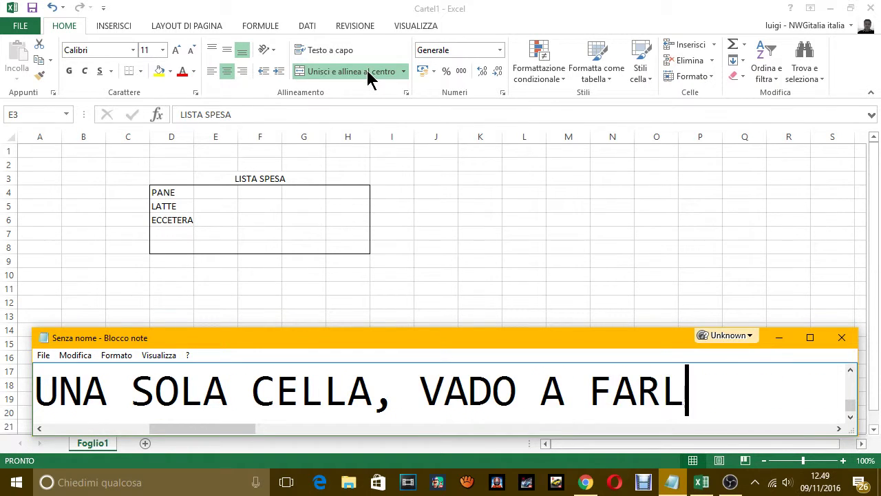
type("O.")
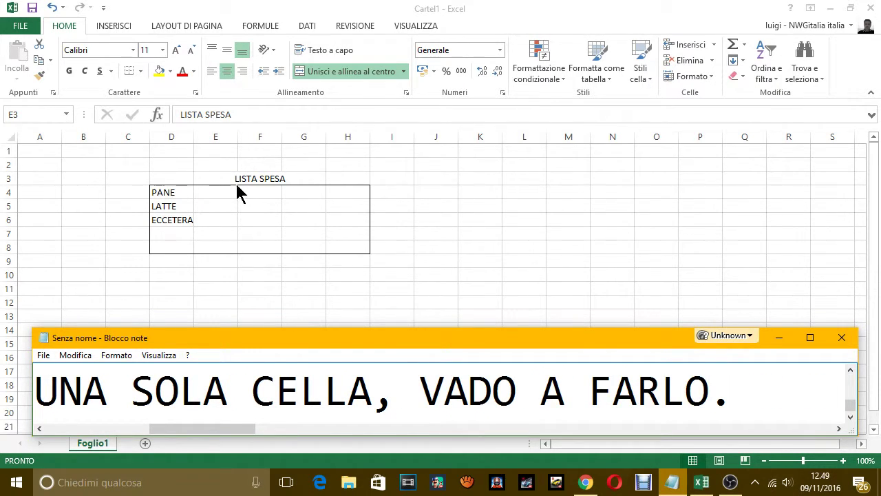
- Give merged cell E3:G3 a Bordato outline border via Formato celle, check it, then return to Notepad
left_click(249, 179)
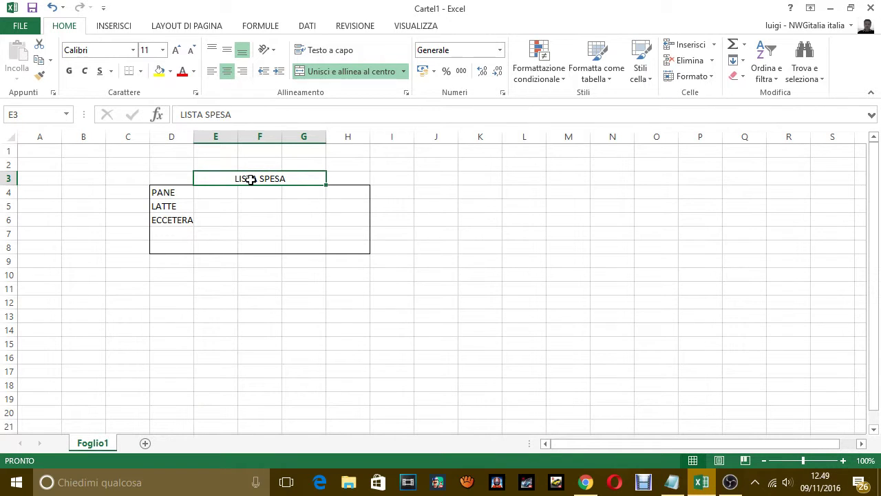
right_click(254, 180)
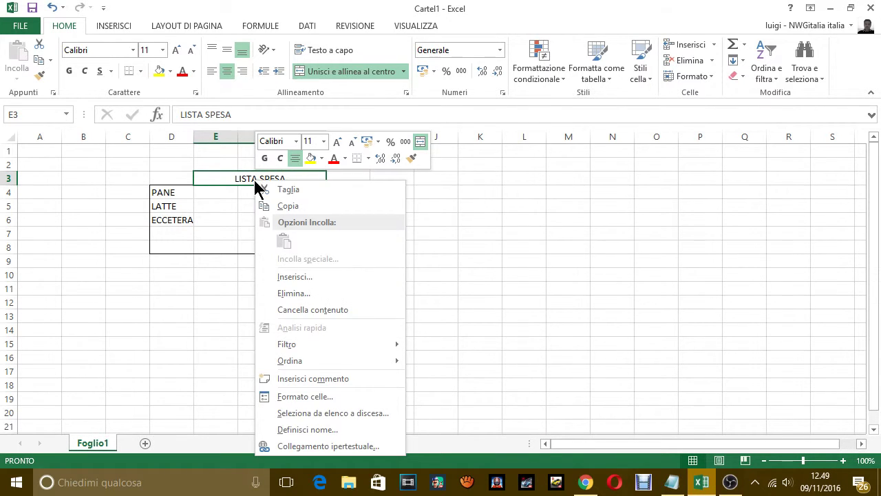
left_click(305, 398)
left_click(310, 237)
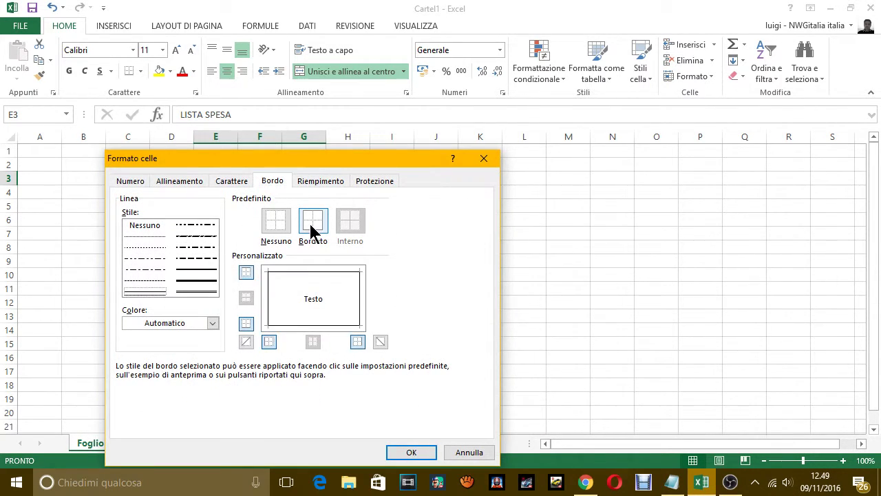
left_click(427, 453)
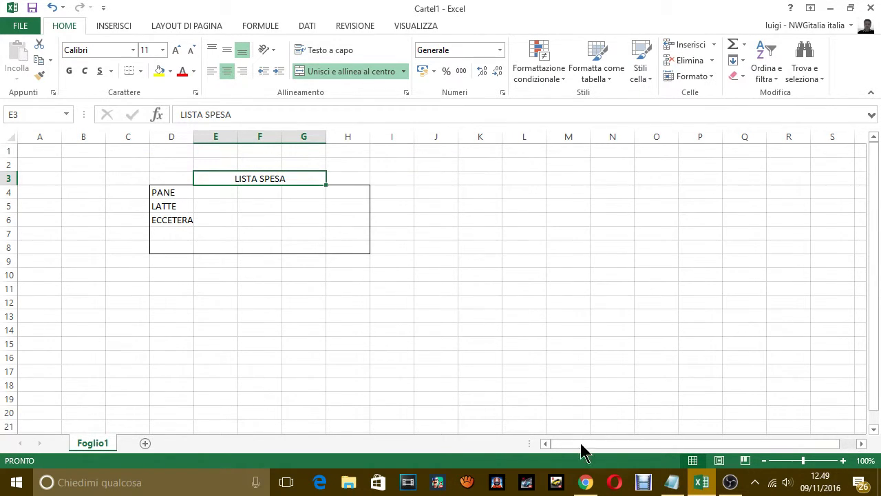
left_click(366, 179)
left_click(258, 177)
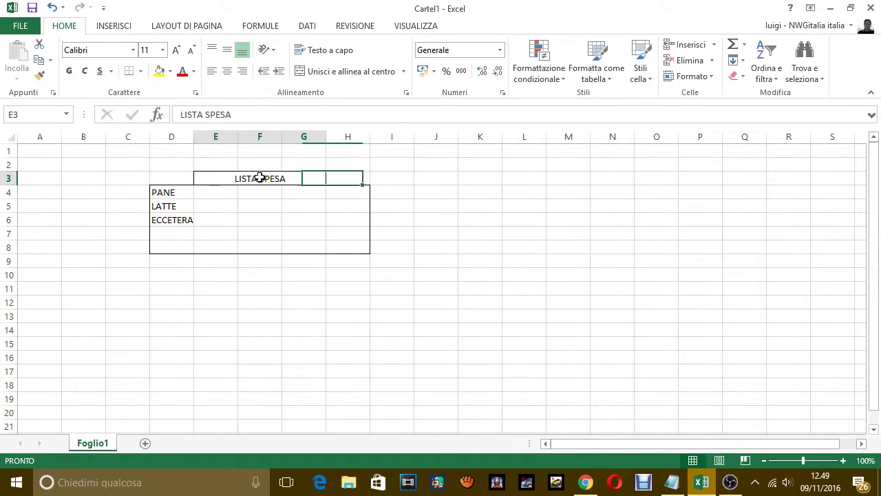
left_click(332, 178)
left_click(297, 178)
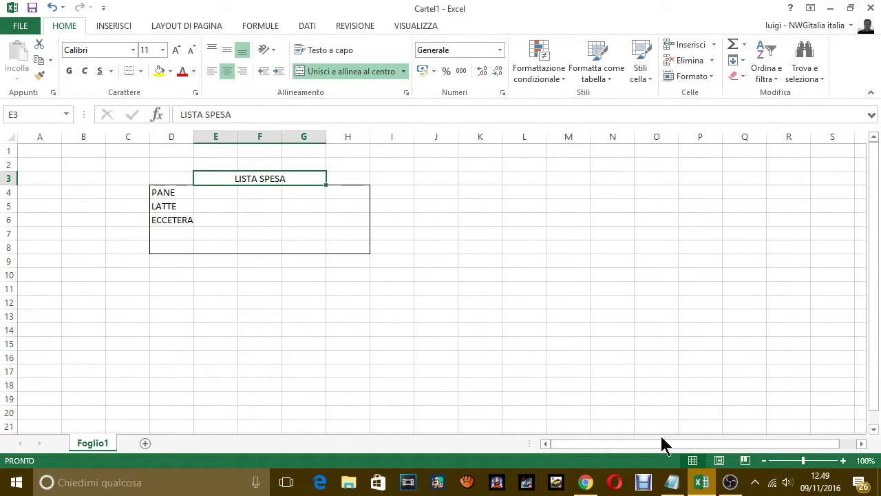
left_click(672, 481)
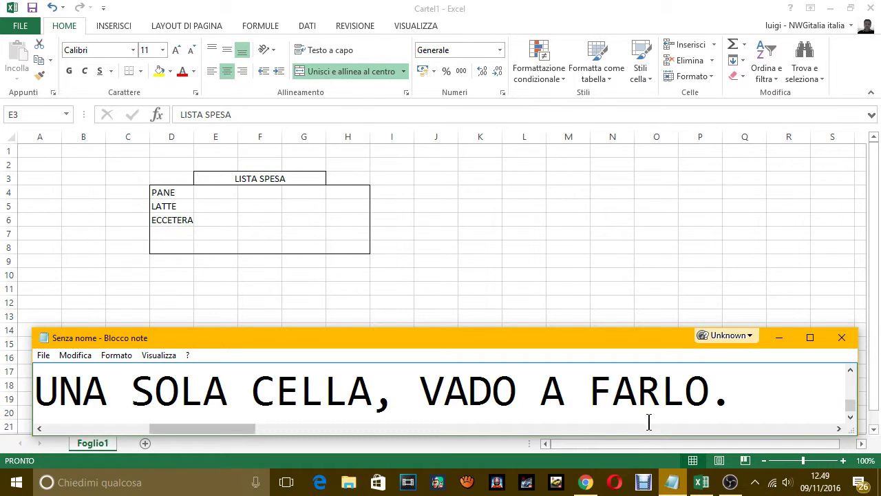
- Replace the caption: the cell is now one, and the command merged cells to beautify the list
key("ctrl+a")
key("BackSpace")
type("COME ")
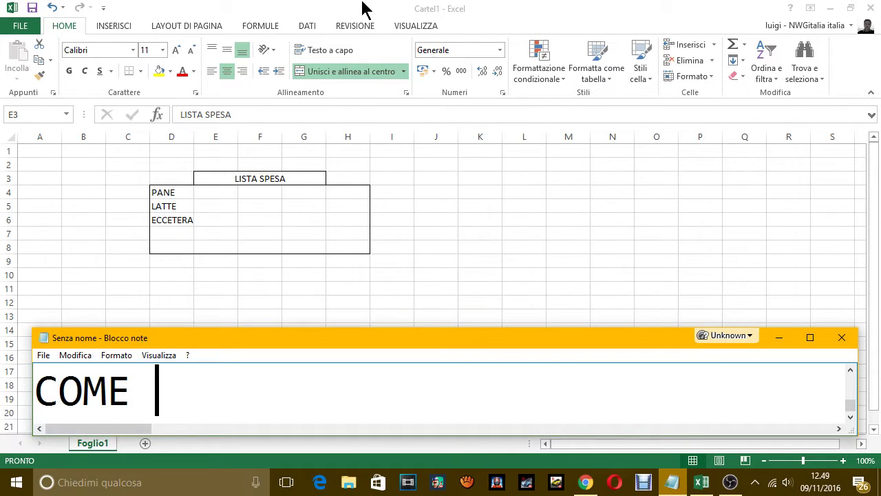
type("VEDI LA CELLA è U")
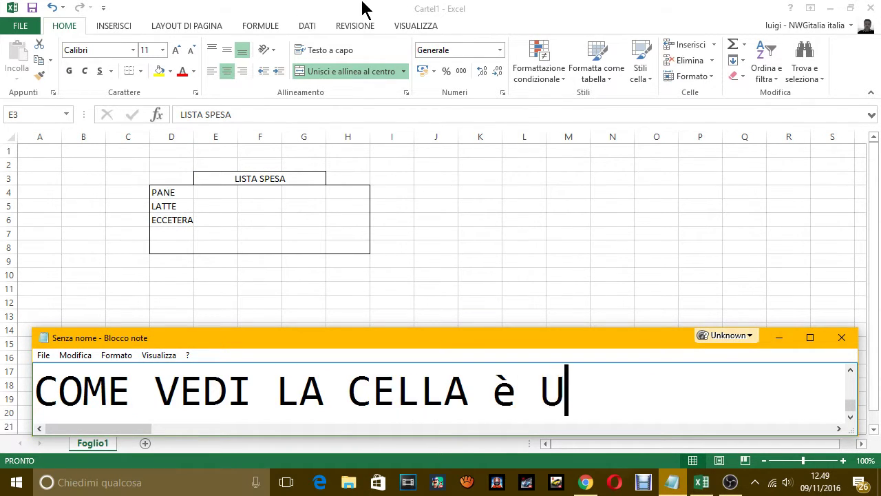
type("NA SOLA")
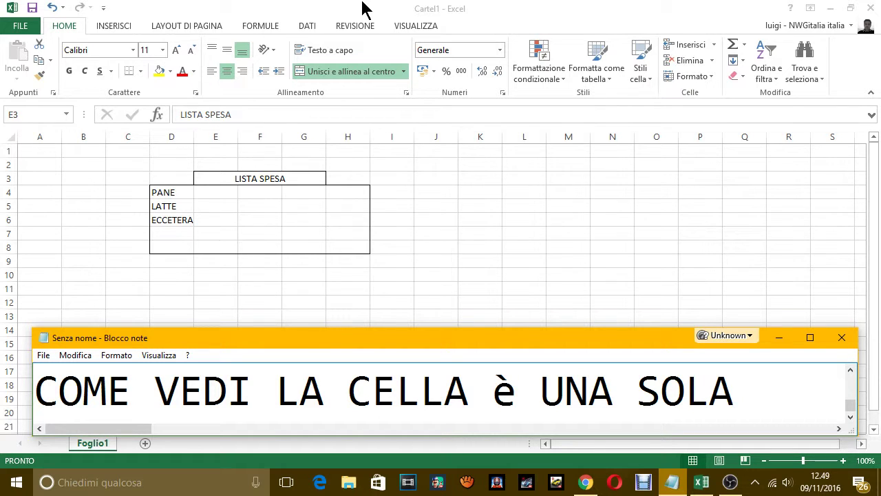
type(", ")
type("E QUESTO ")
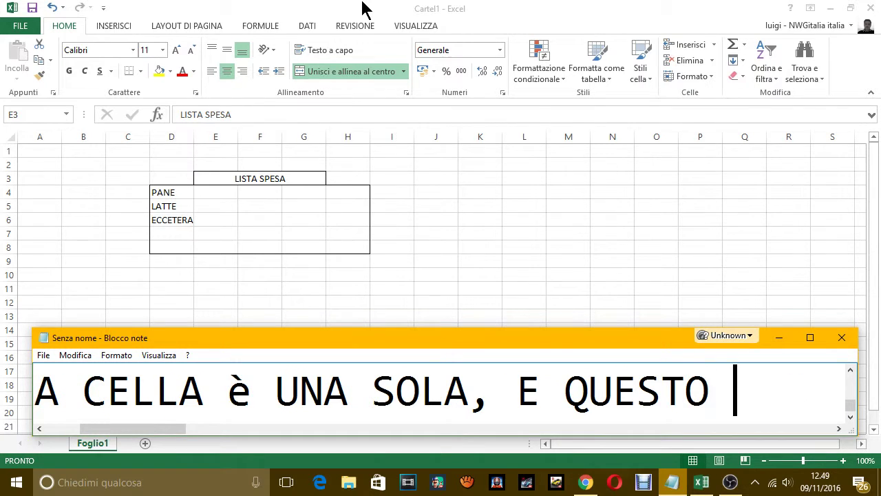
type("COMANDO CI")
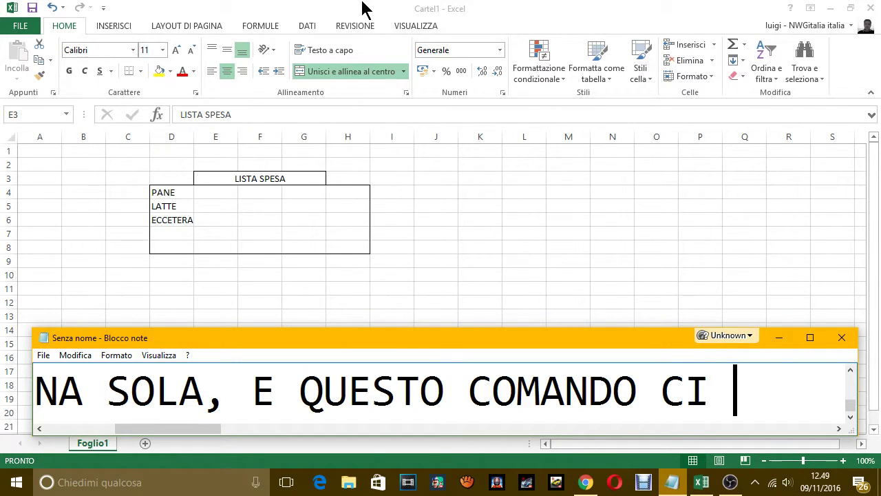
type(" HA")
key("Return")
type("CON")
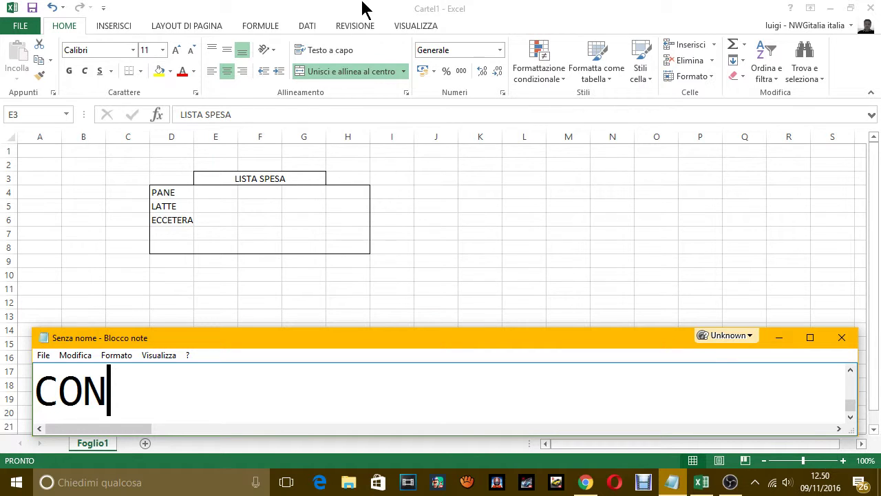
type("SENTITO D")
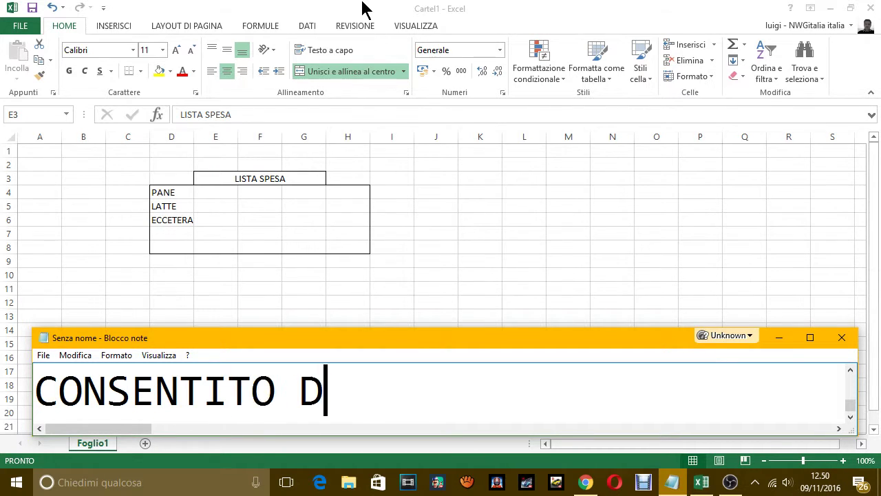
type("I UNIRE LE")
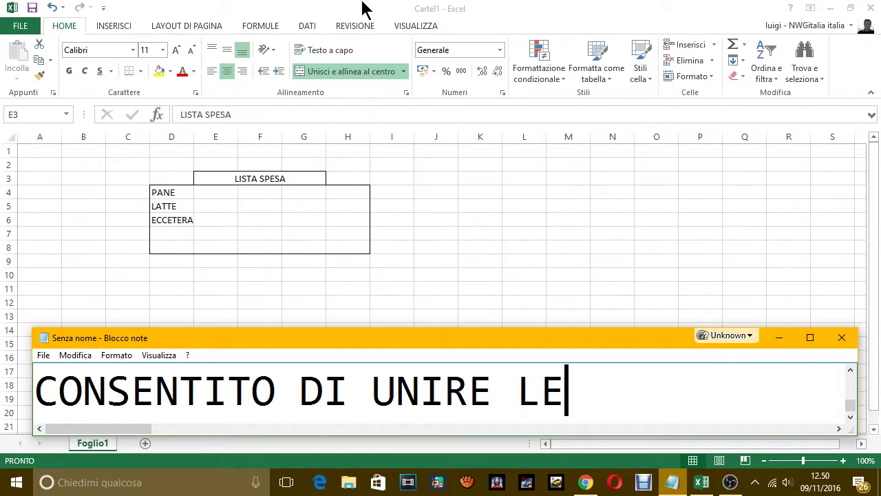
type(" CELLE E ABB")
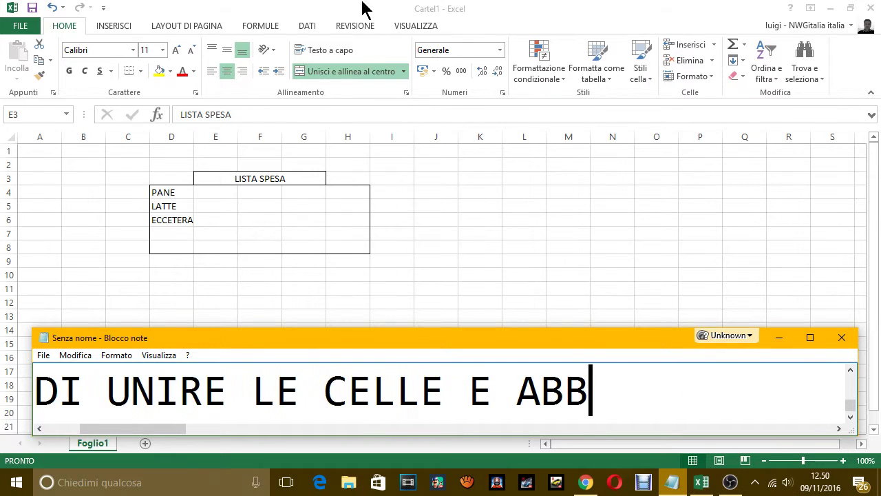
type("ELLIRE")
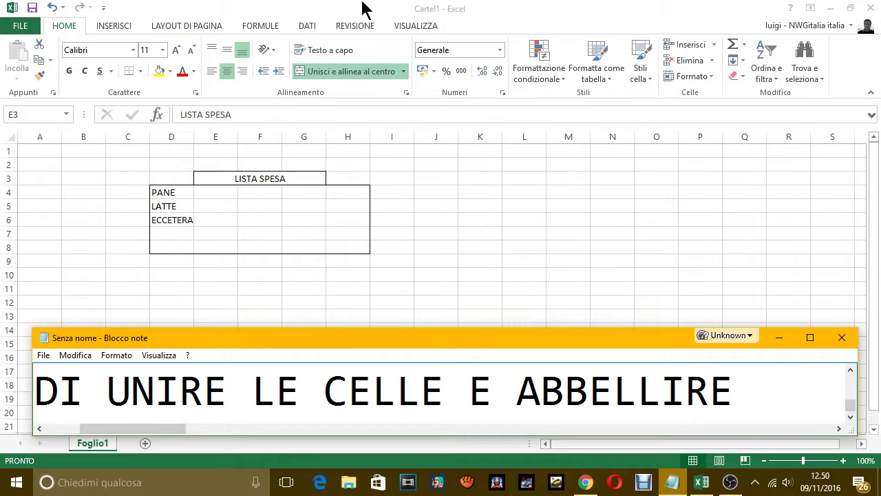
type(" LA LISTA")
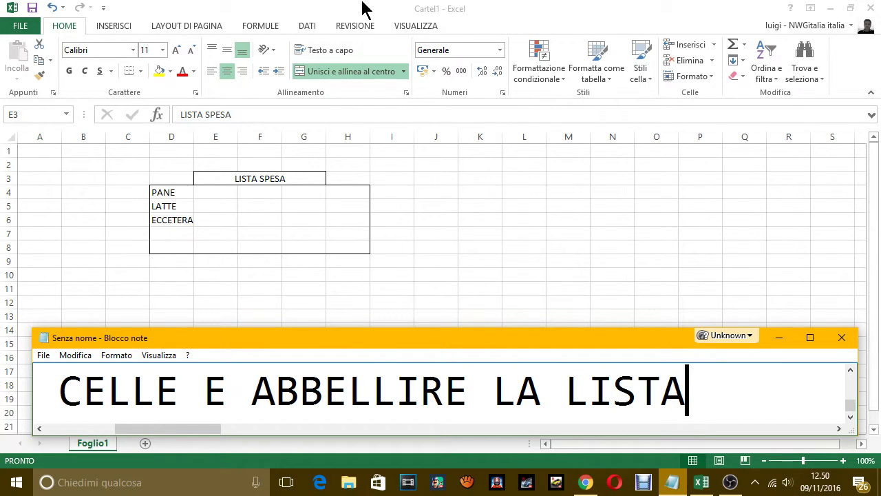
type(".")
- Add that this small example's command can serve in many other sheets, ending on a blank line
key("Return")
type("QUEST")
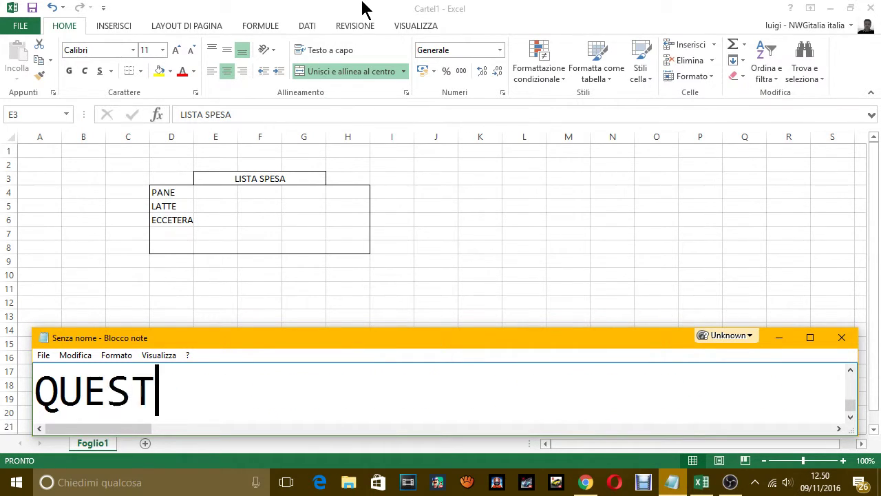
type("O è SOLO ")
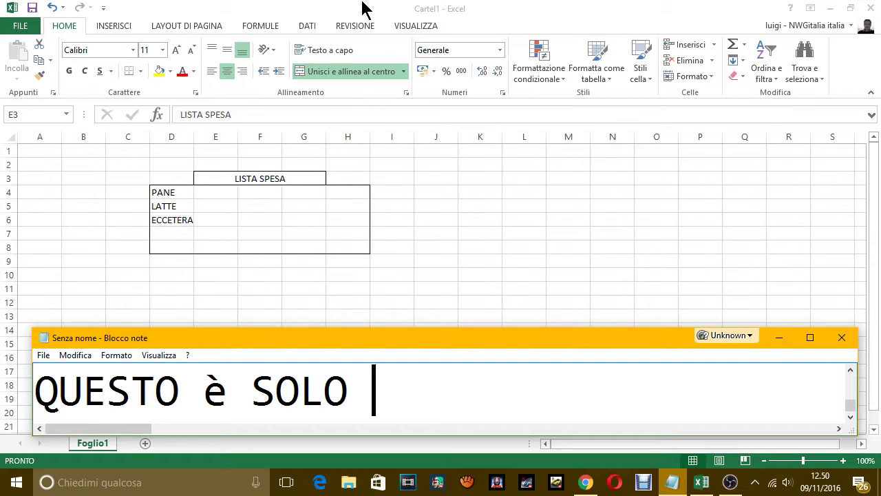
type(" UN PICCOLO E")
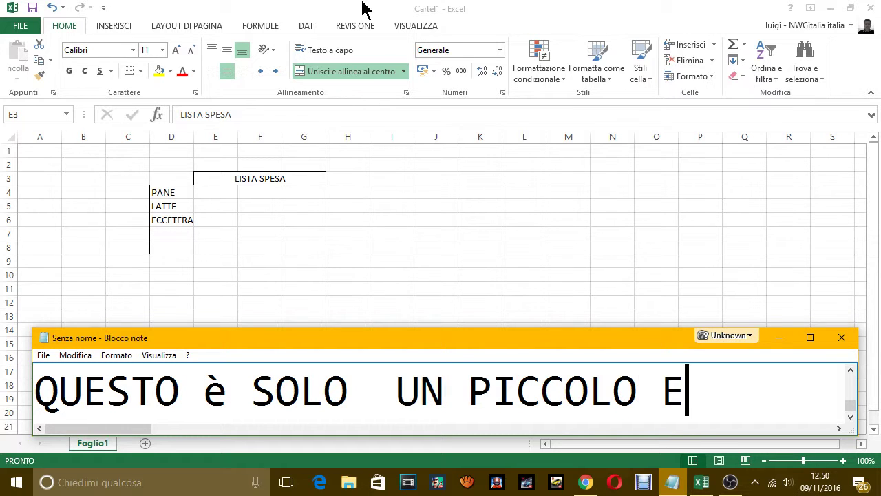
type("SEMPIO, MA ")
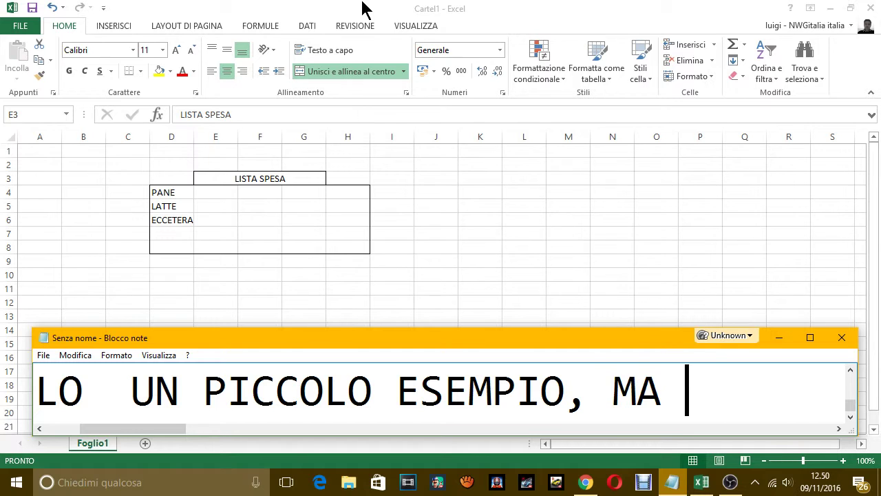
type("IL COMANDO PU")
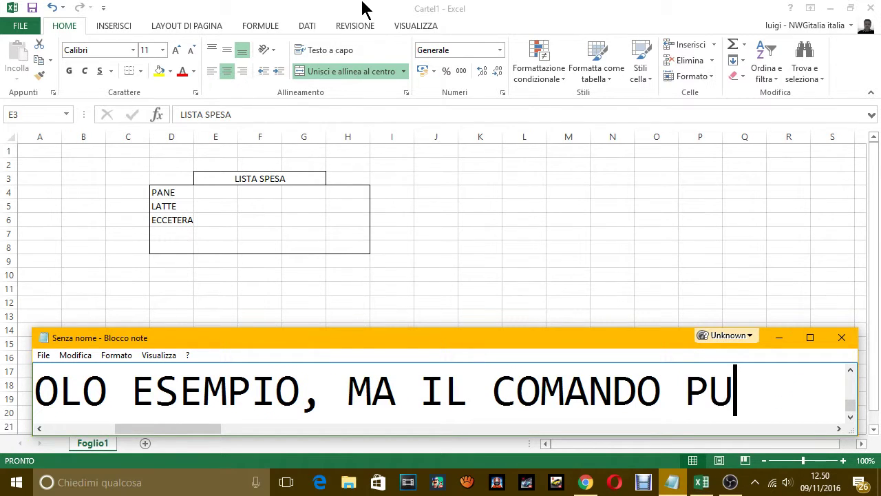
type("O SERVIRE IN ")
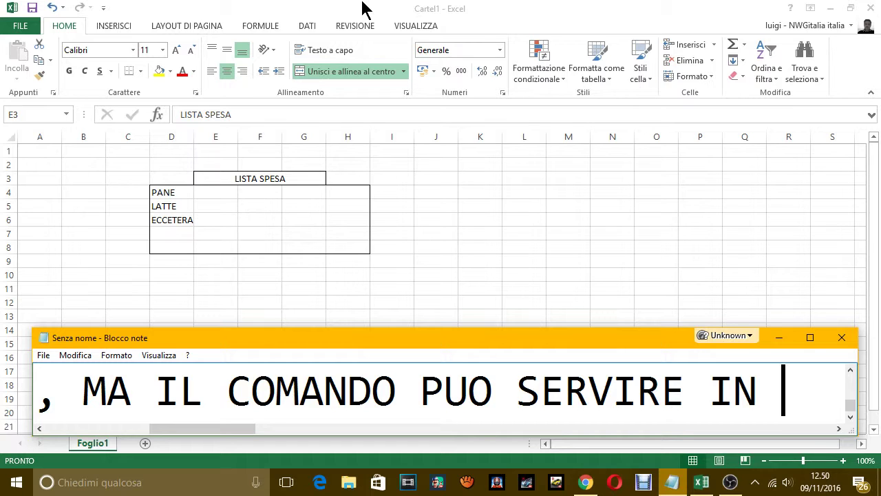
type("TANT")
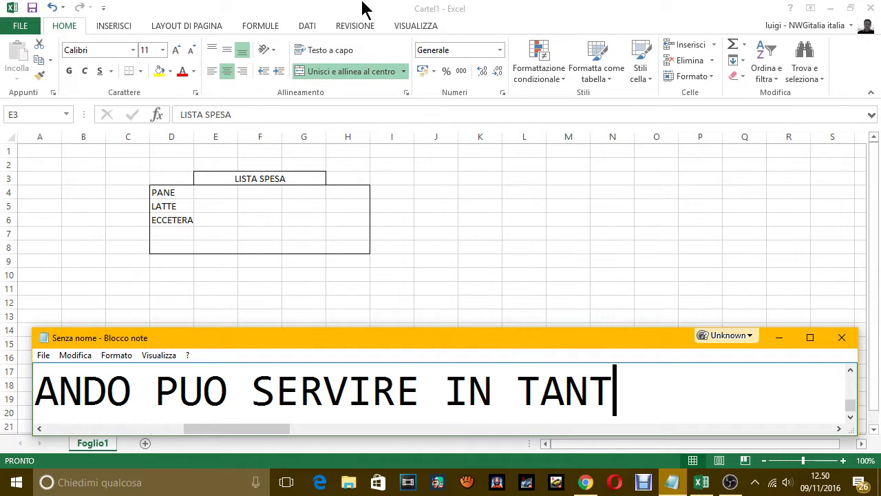
type("I ALTRI FOG")
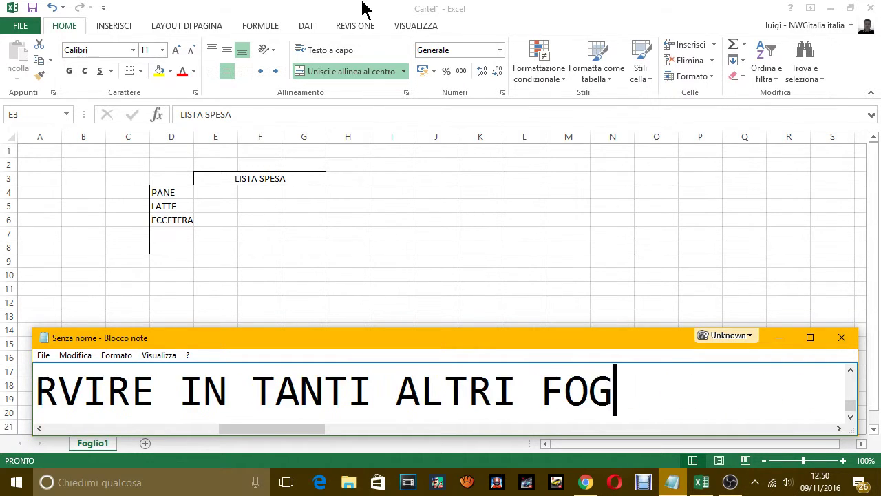
type("LI E LAVORI ")
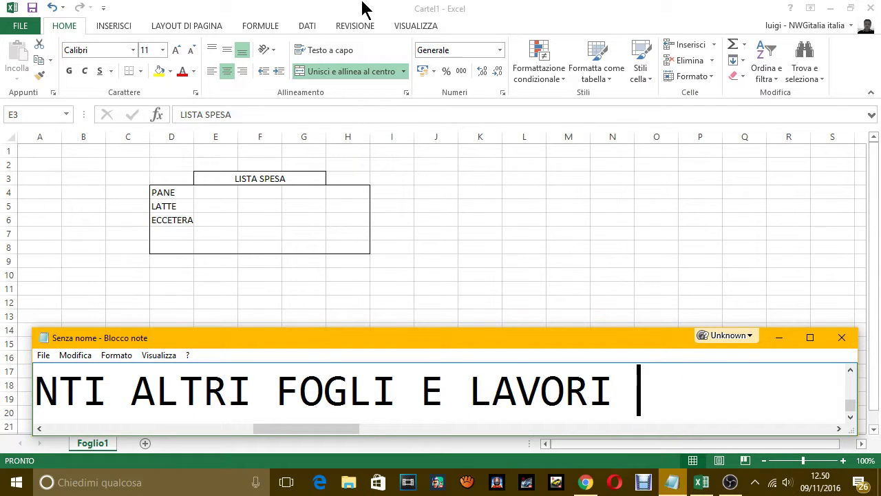
type("UTILI")
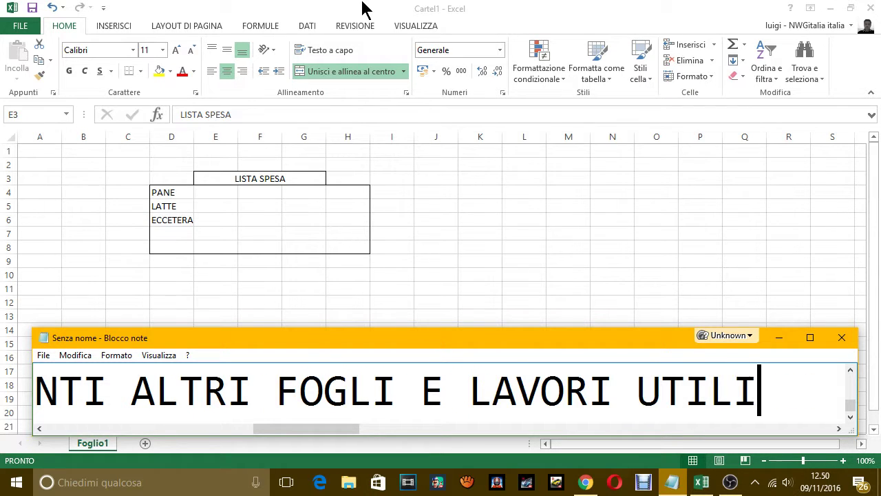
type(".")
key("Return")
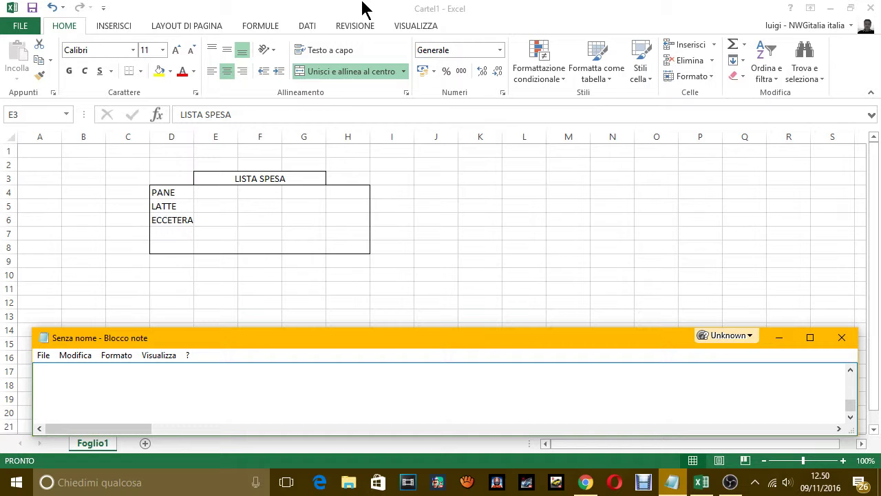
- Type 'FACCIO UN ALTRO ESEMPIO VELOCE' in Notepad, then switch back to the Excel sheet
left_click(215, 196)
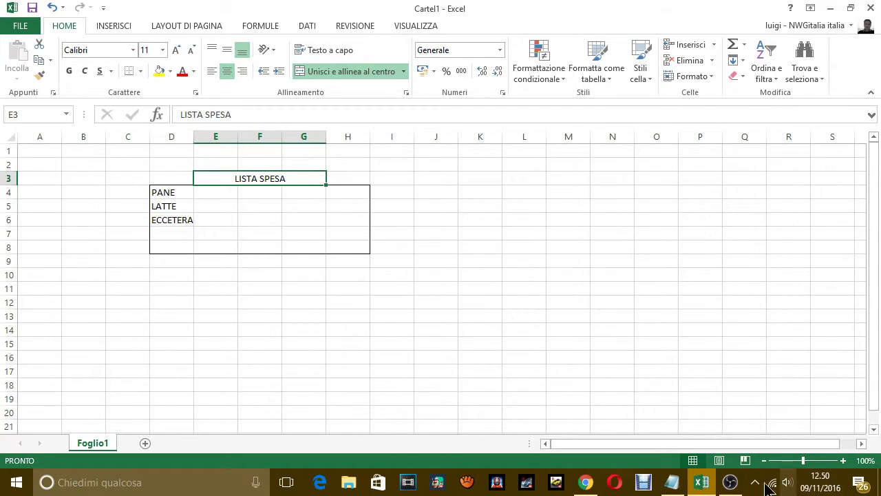
left_click(685, 480)
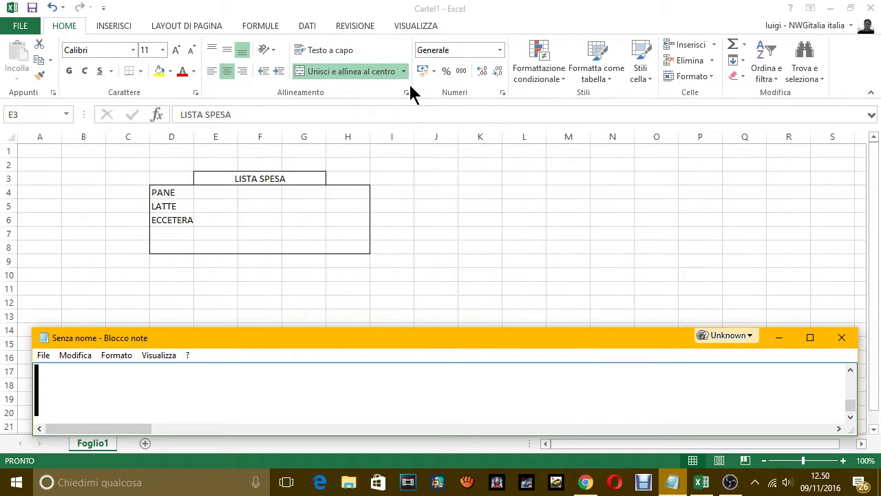
type("FACCIO UJN A")
key("BackSpace")
type("O ")
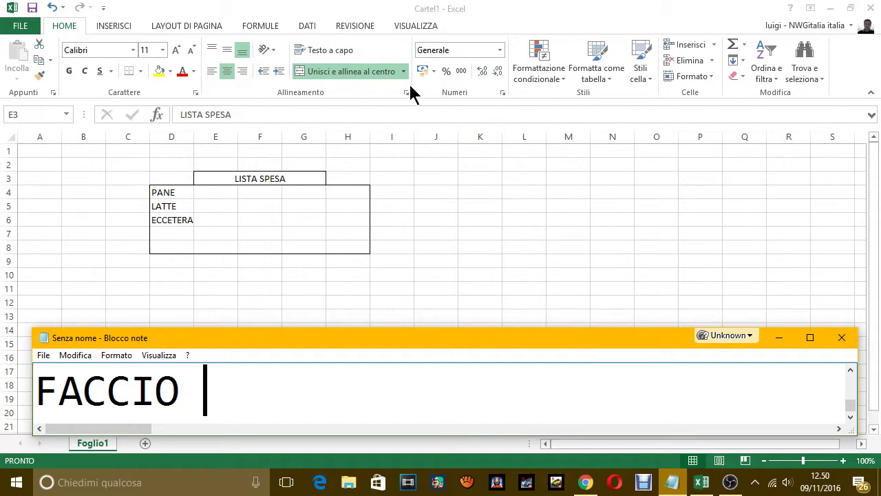
type("UJN A")
key("BackSpace")
key("BackSpace")
key("BackSpace")
key("BackSpace")
type("N ")
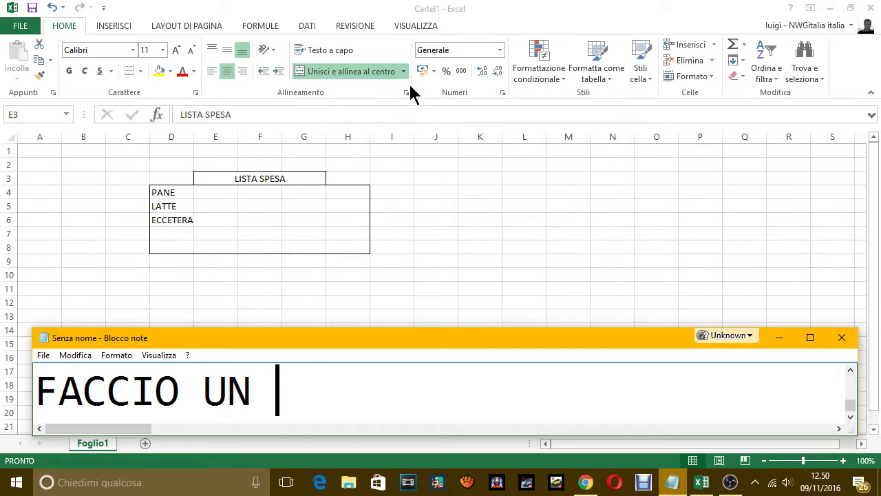
type("ALTRO ESEMPIO ")
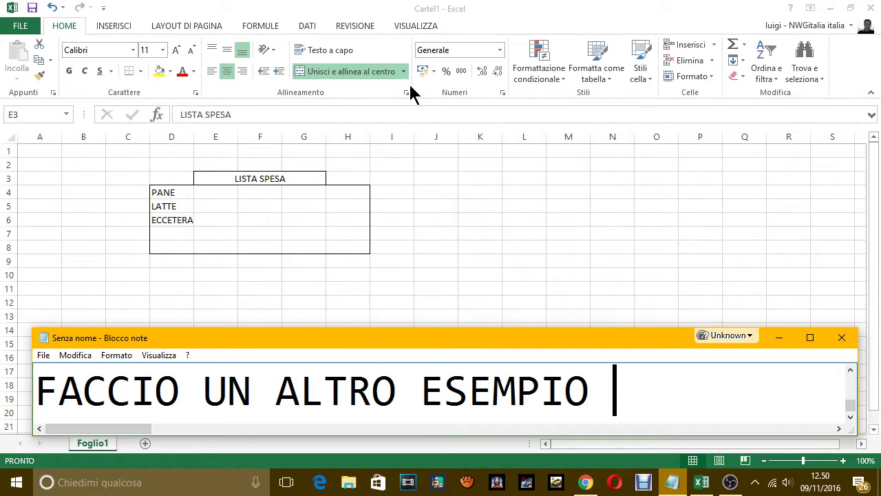
type("VELOCE")
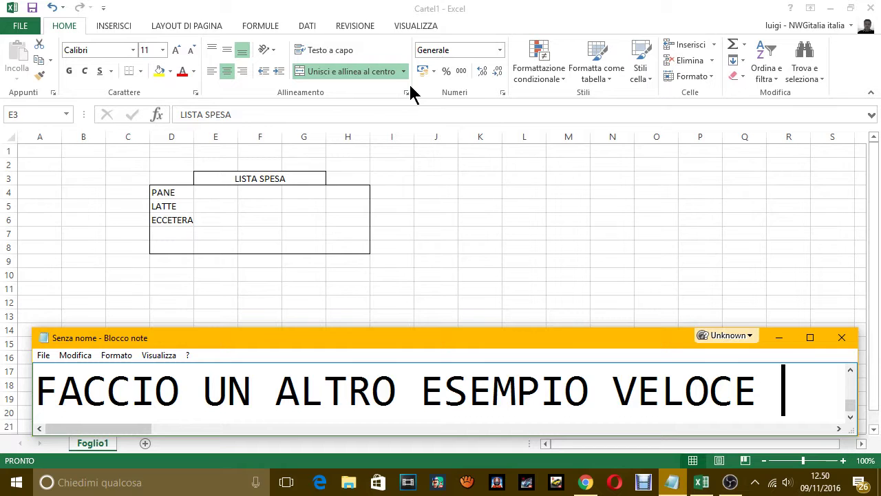
key("alt+Tab")
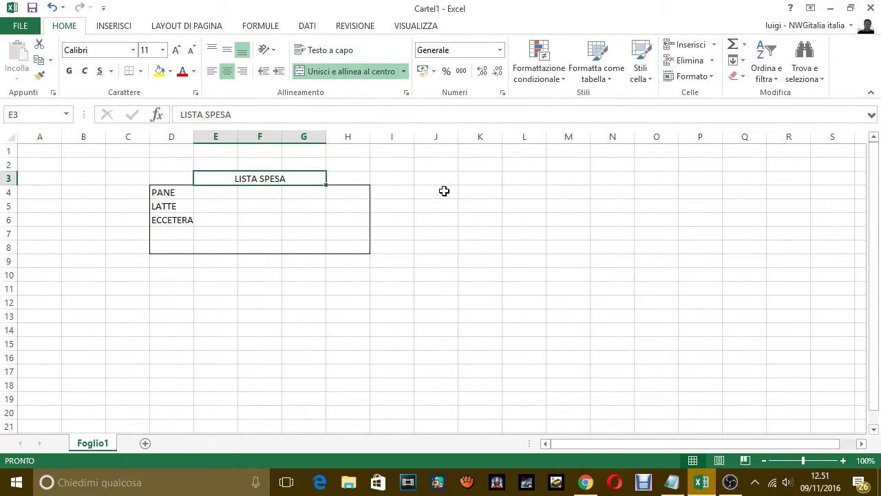
- Frame the block J4:O10 with a Bordato outline border via Formato celle
left_click_drag(442, 192, 667, 268)
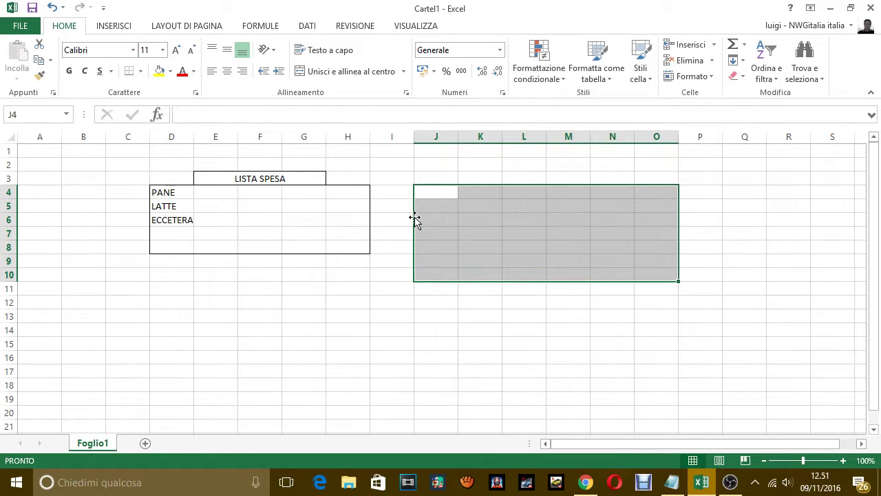
right_click(450, 252)
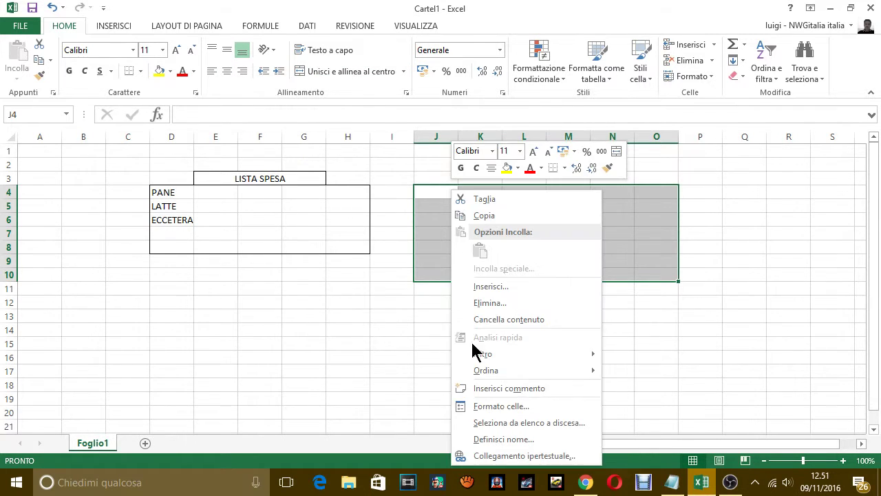
left_click(508, 410)
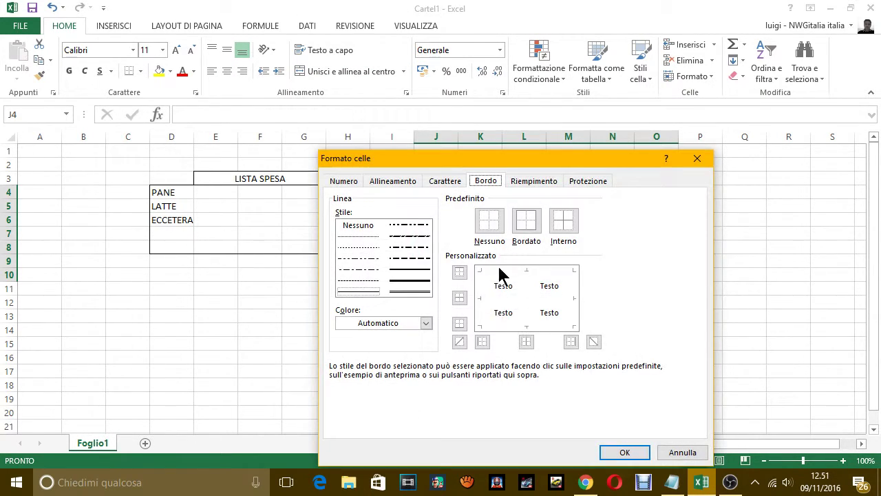
left_click(524, 221)
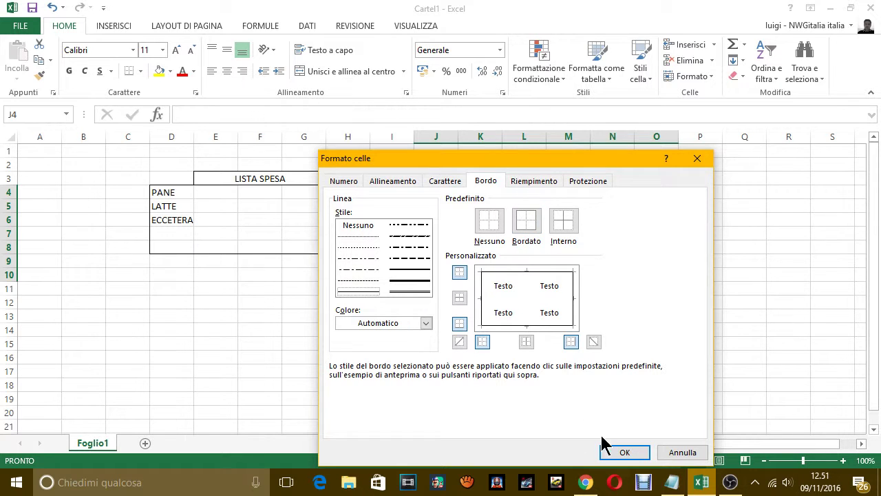
left_click(620, 453)
left_click(537, 234)
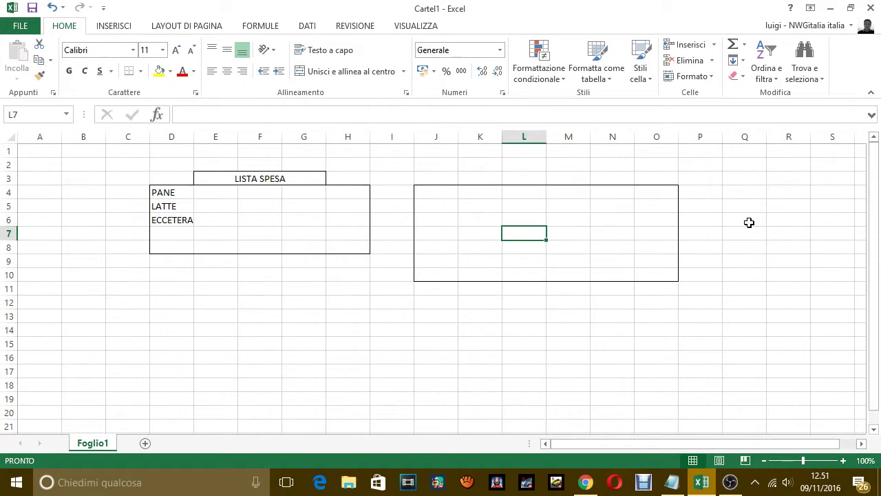
- Enter 'DICIAMO CHE QUI DENTRO HO TANTE TABELLE COME A FIANCO PER ESEMPIO' in cell J6
left_click(488, 219)
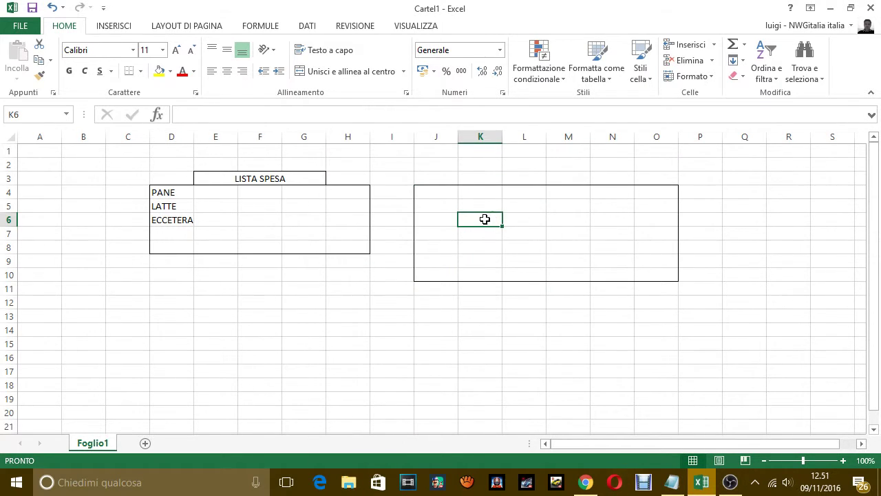
left_click(441, 219)
type("DICIA")
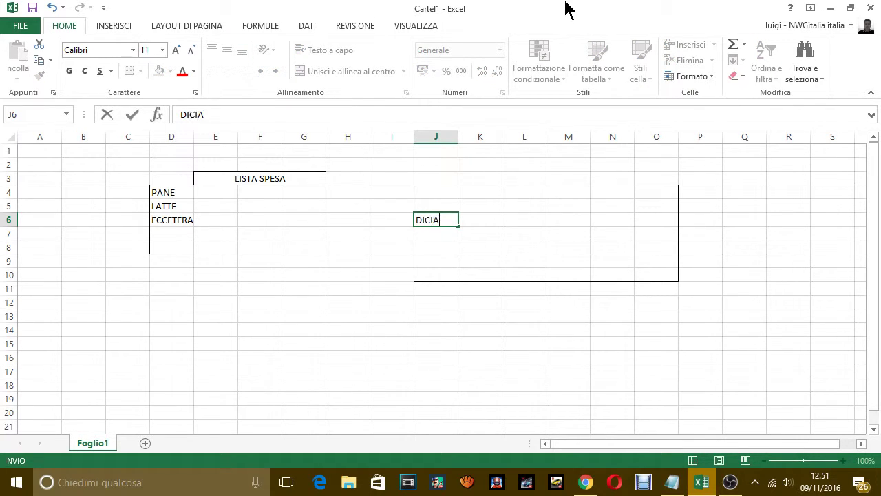
type("MO CHEQUEI")
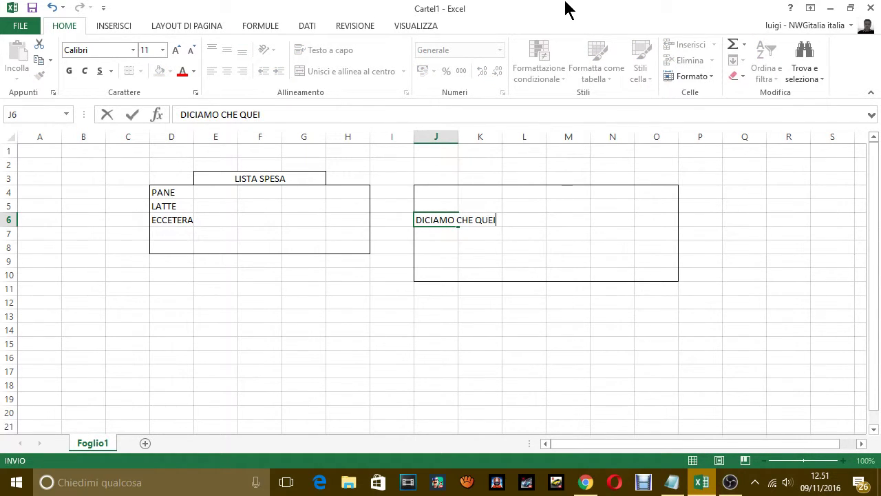
key("BackSpace")
key("BackSpace")
type("I DENTRO")
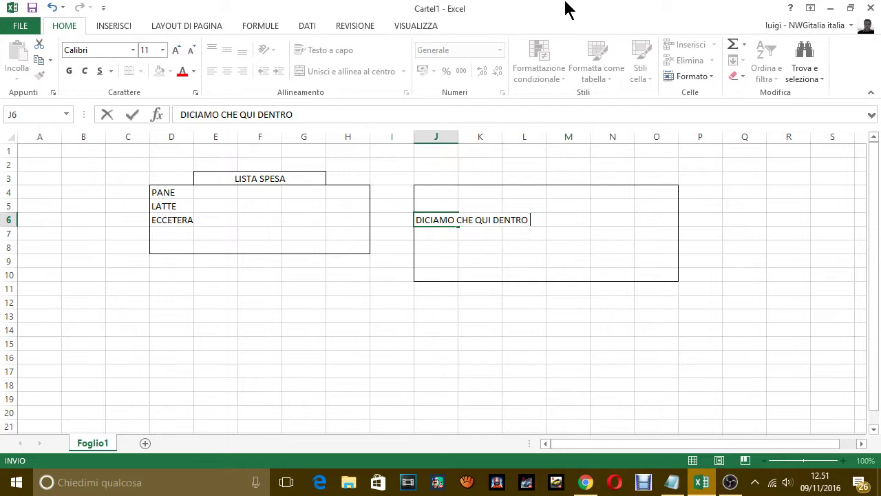
type(" HO")
type("TANTETABLE")
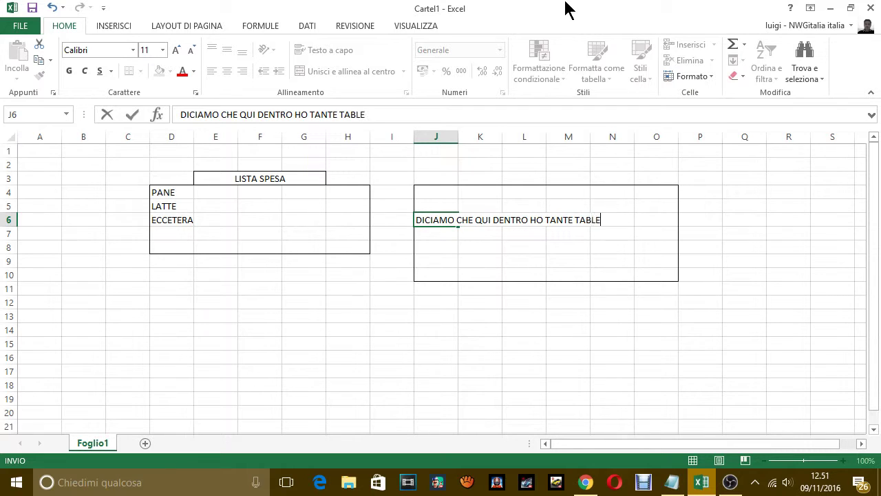
key("BackSpace")
key("BackSpace")
type("ELLE COME ")
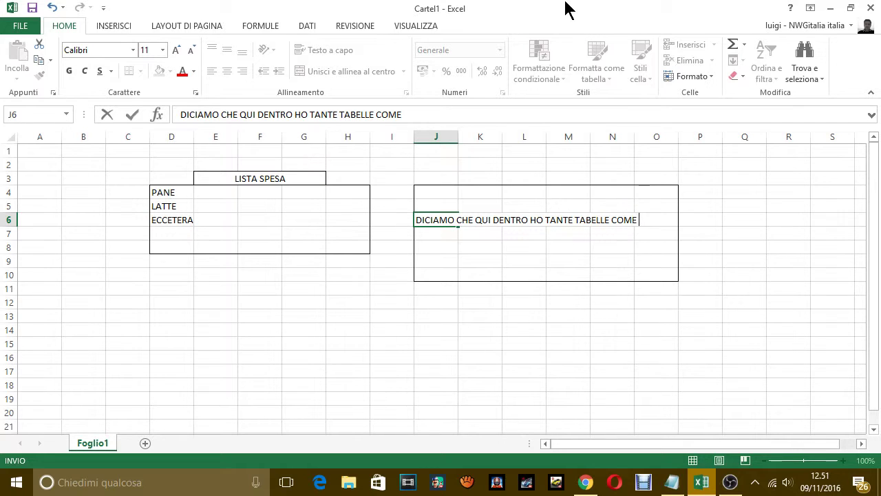
type("A FIANCO")
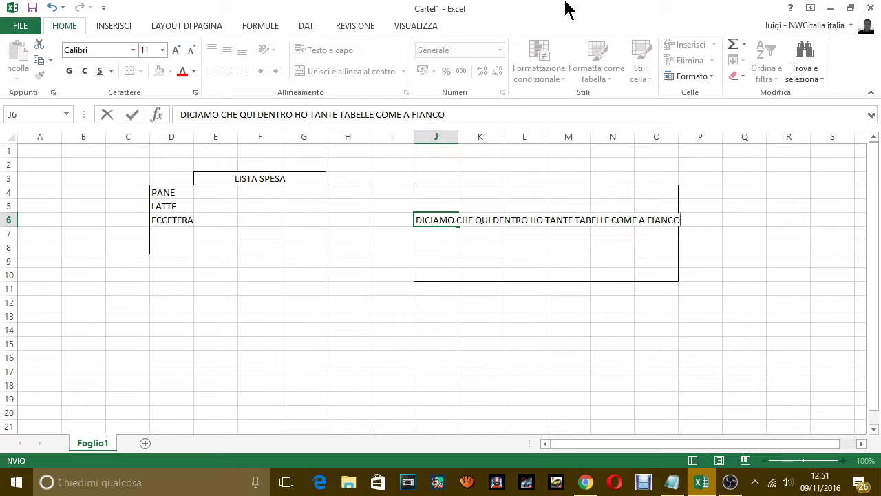
type(" PER ESE")
type("MPIO")
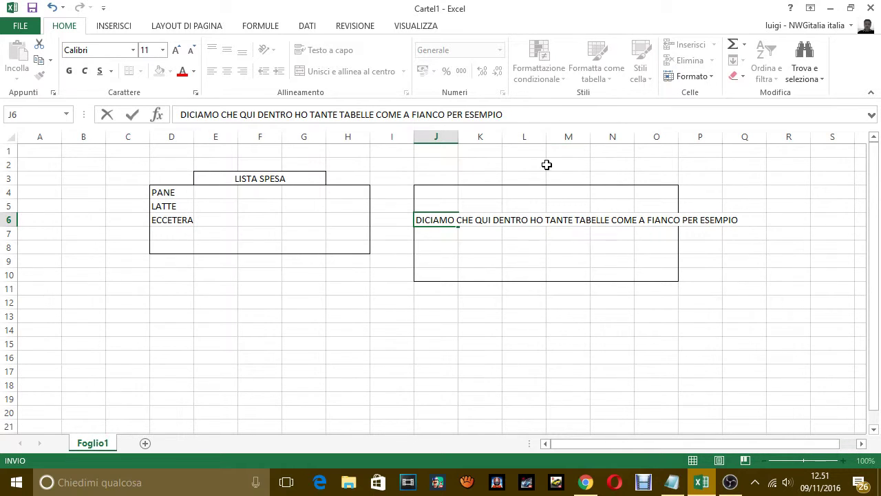
left_click(529, 176)
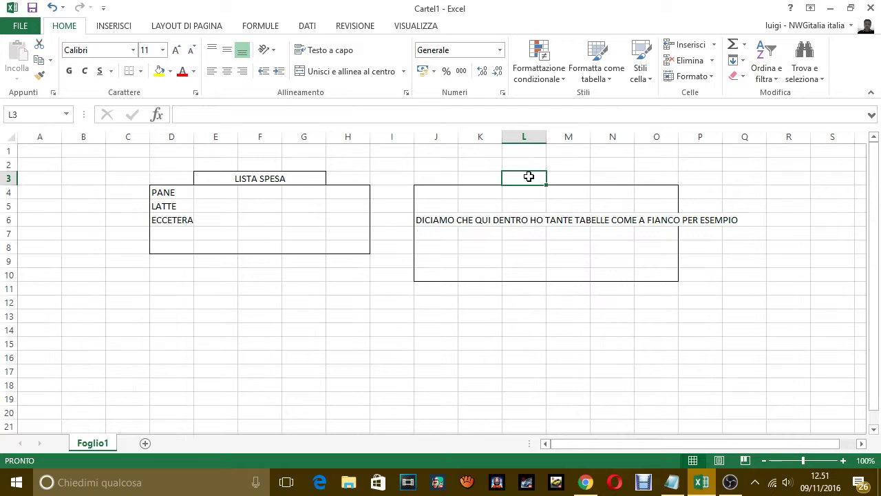
left_click(485, 180)
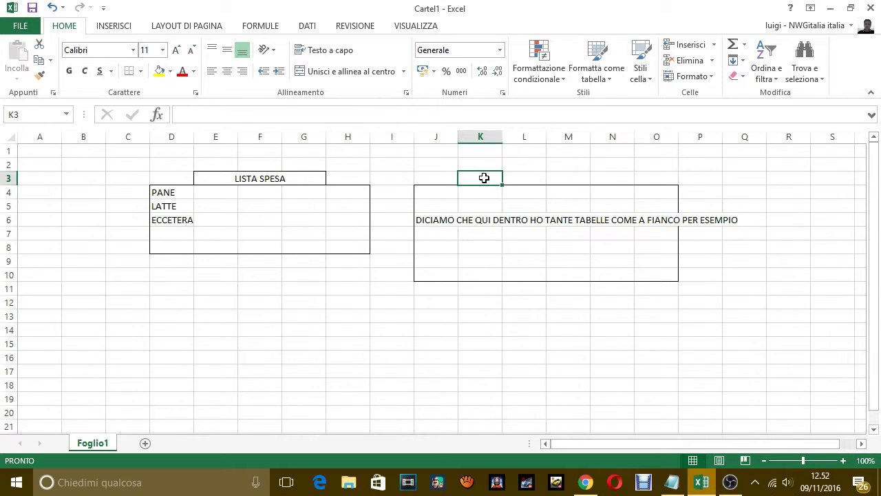
- Type the title LISTA DELLA SPESA into cell K3 above the right-hand table
mouse_move(484, 178)
left_mouse_down()
mouse_move(596, 178)
mouse_move(562, 177)
left_mouse_up()
left_click(484, 180)
type("LISTA TAB")
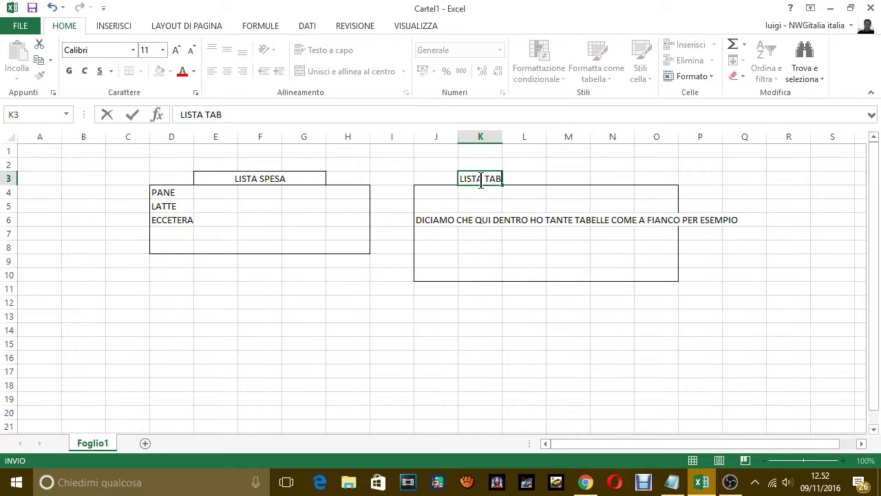
type("ELL")
key("BackSpace")
key("BackSpace")
key("BackSpace")
key("BackSpace")
key("BackSpace")
key("BackSpace")
key("BackSpace")
type("DELLA SP")
type("ESE")
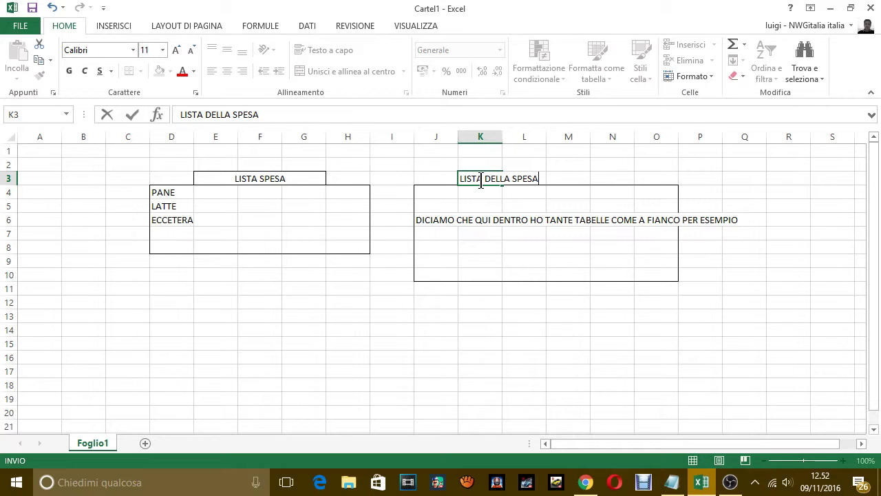
left_click(570, 176)
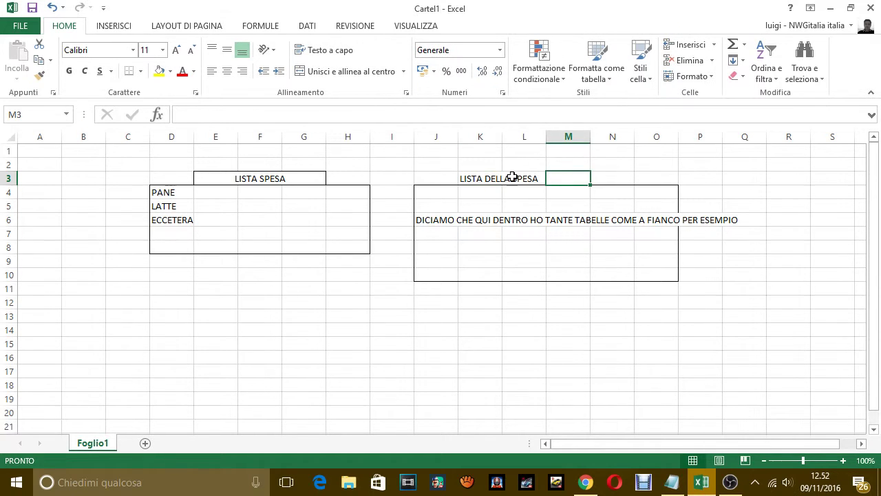
left_click(484, 178)
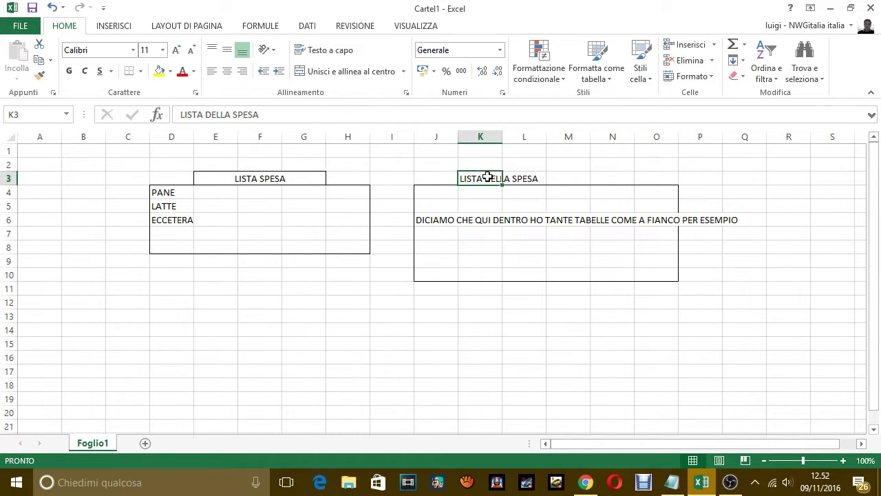
- Merge and centre K3:N3, make the title red on a yellow fill, then return to Notepad
left_click_drag(488, 177, 606, 183)
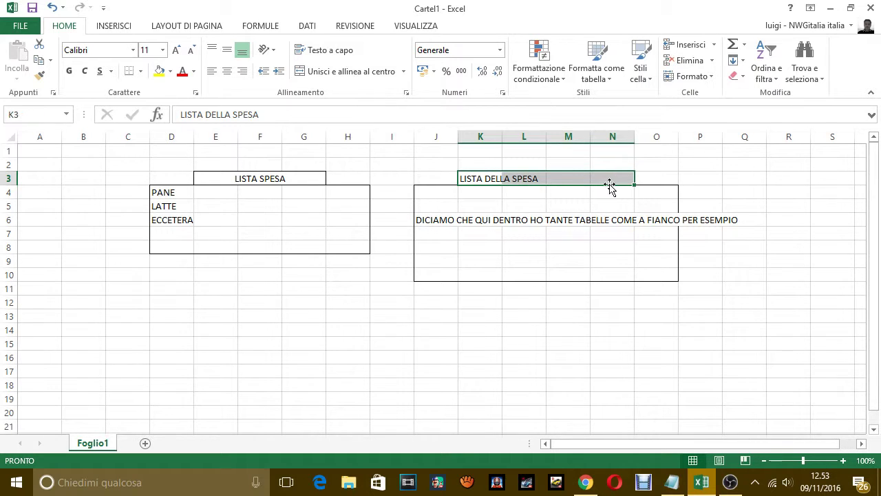
left_click(350, 72)
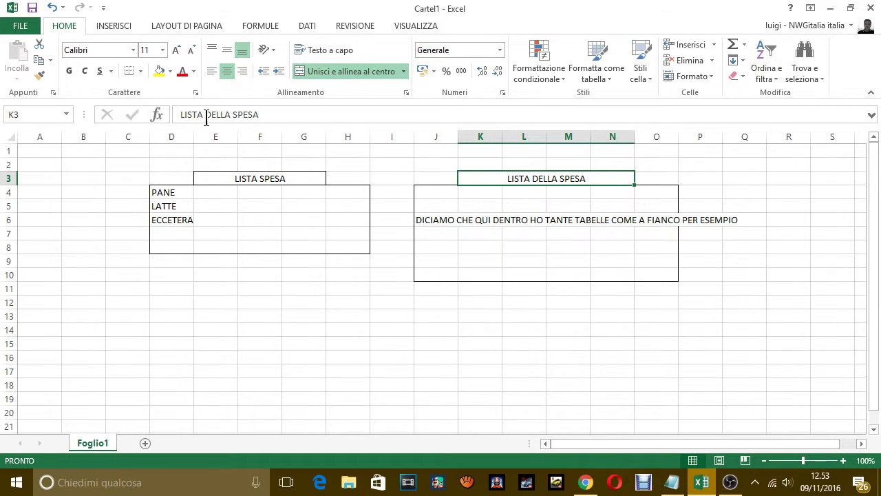
left_click(182, 72)
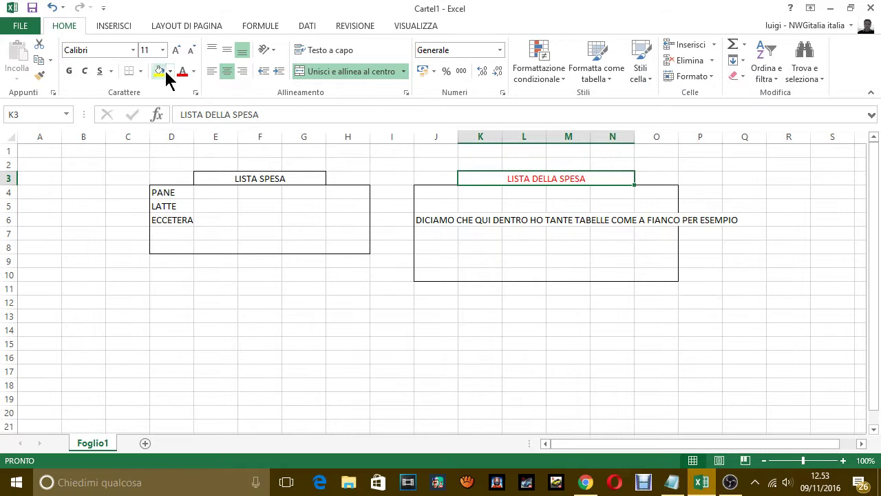
left_click(159, 72)
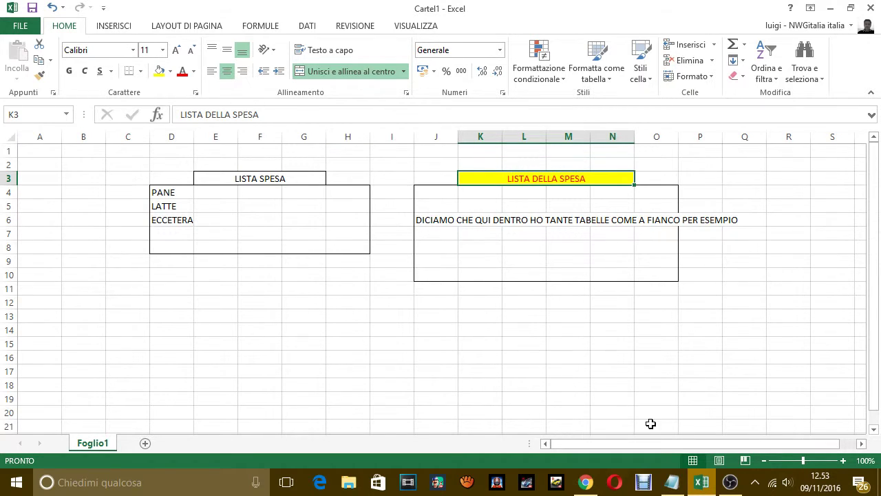
left_click(672, 482)
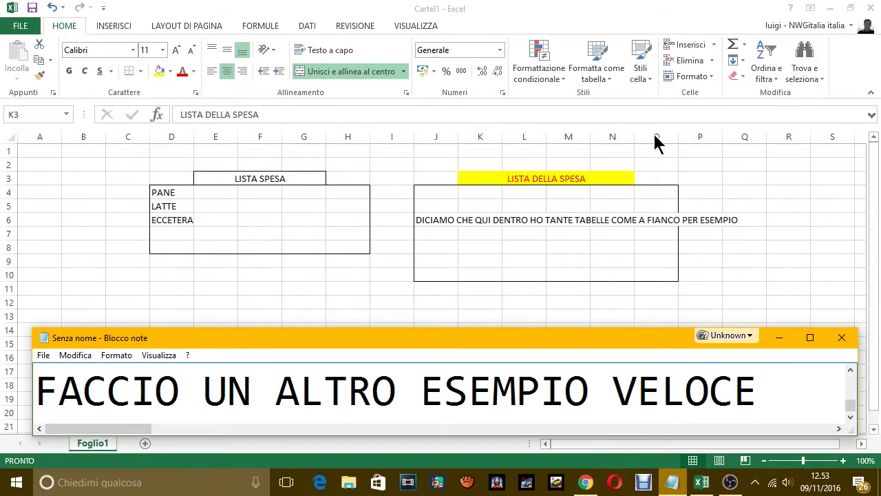
- Replace the Notepad text with 'VISTO, ORA HO UNITO QUATTRO CELLE' and 'E ABBIAMO ANCHE COLORATO LE PAROLE E LA CELLA'
key("ctrl+a")
key("BackSpace")
type("VISTO")
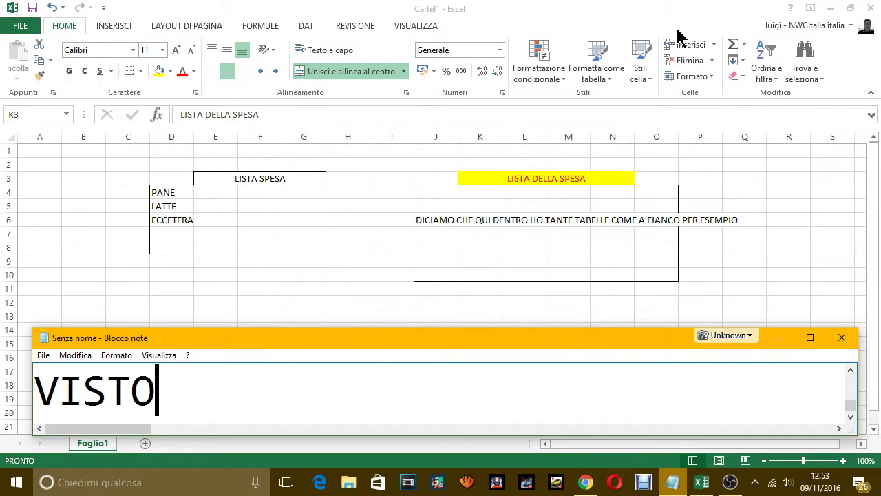
type(", ORA HO UN")
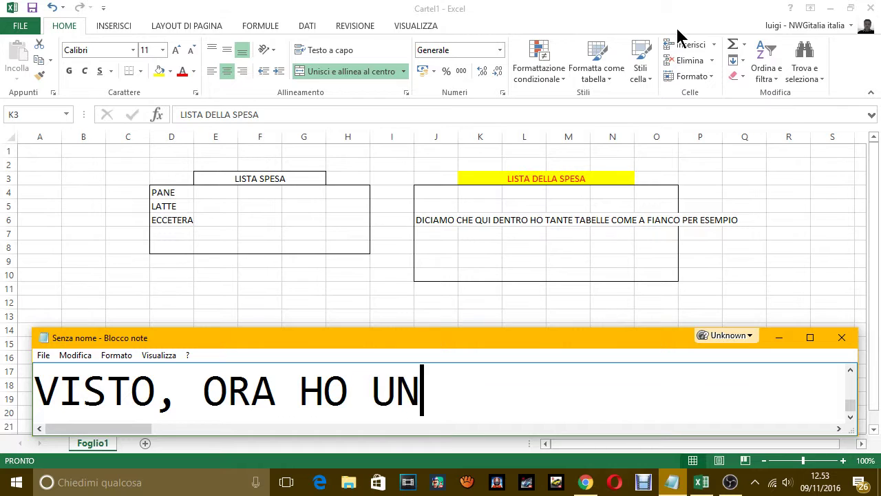
type("ITO QUA")
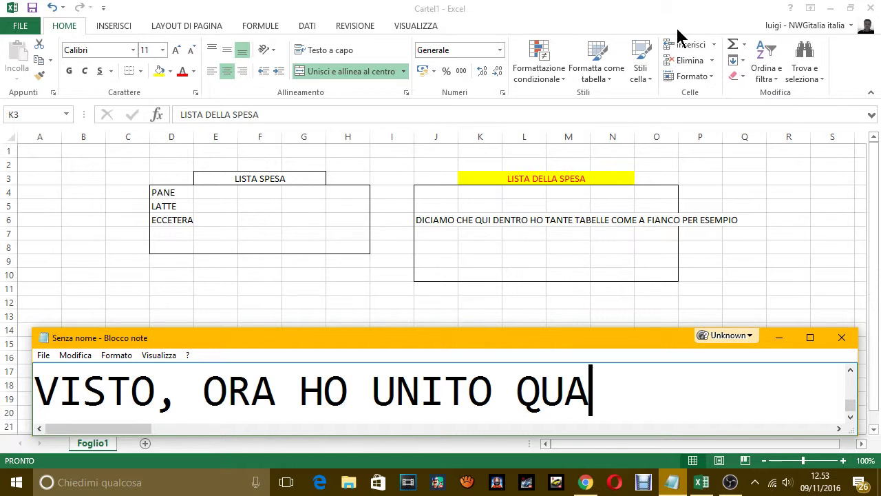
type("TTRO E")
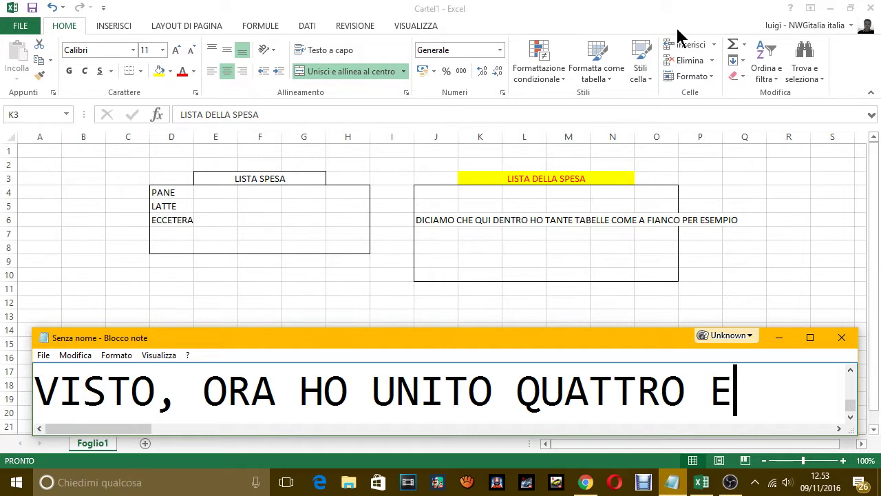
key("BackSpace")
key("BackSpace")
type("CE")
key("BackSpace")
key("BackSpace")
type("CEL")
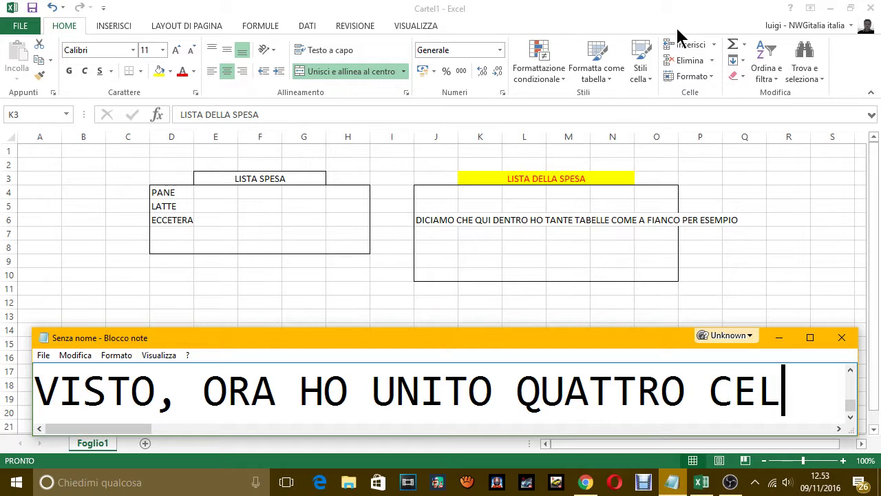
type("LE")
key("Return")
type("E ABBI")
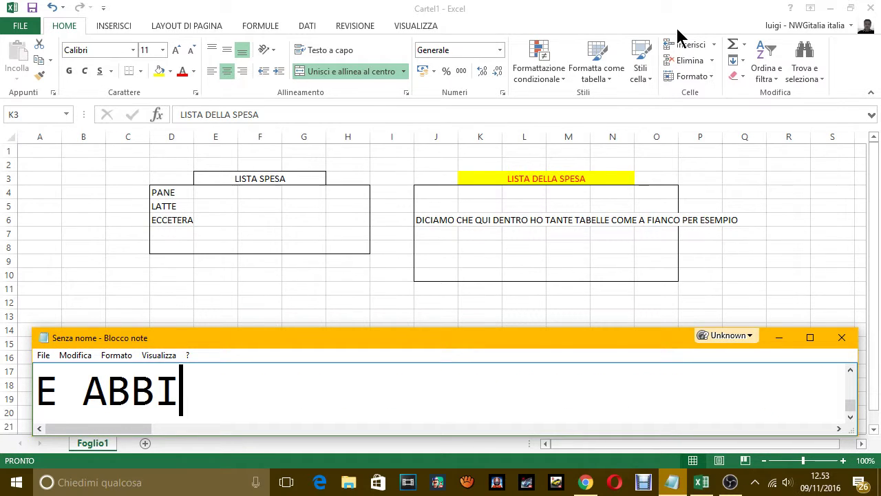
type("AMO ANCHE ")
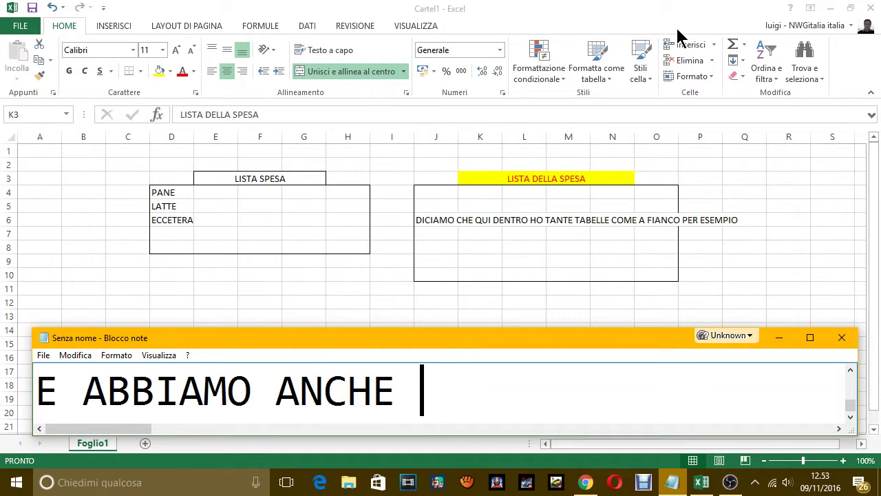
type("COLORATO ")
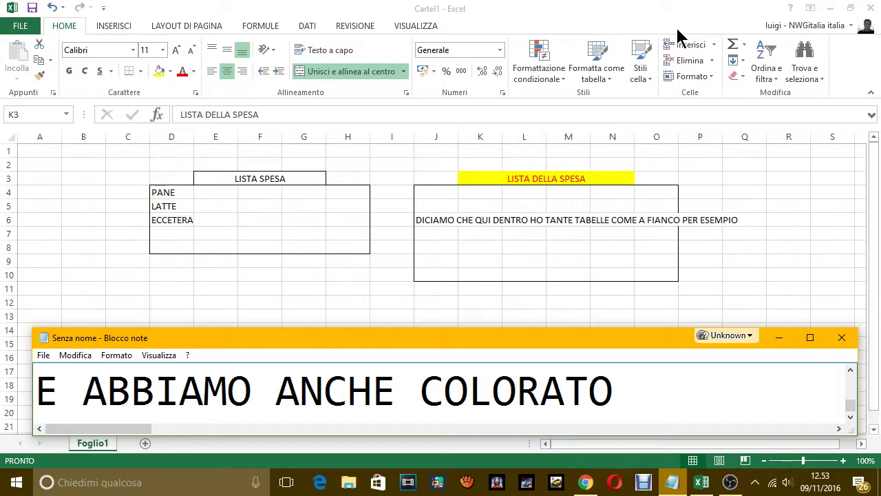
type("LE PAR")
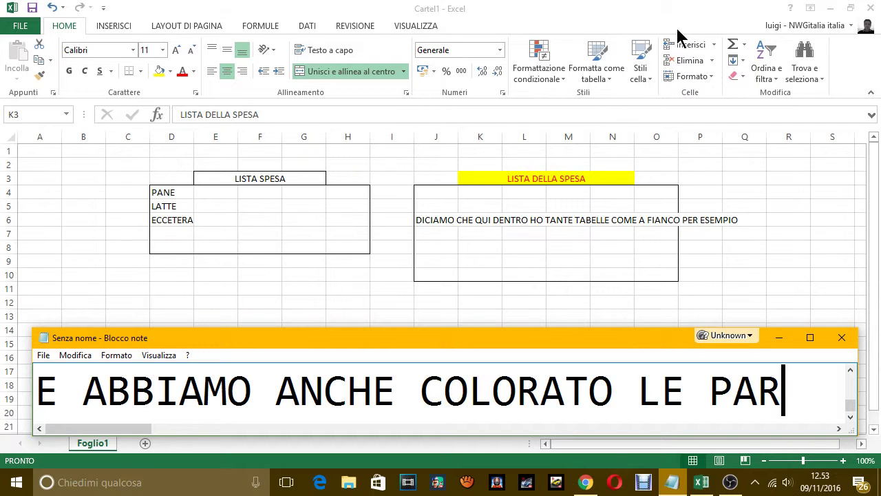
type("OLE E LA C")
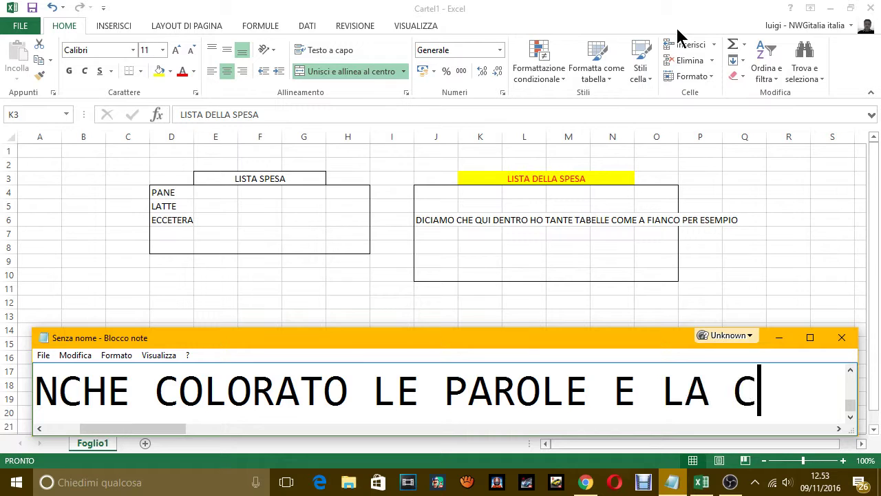
type("ELLA")
key("Return")
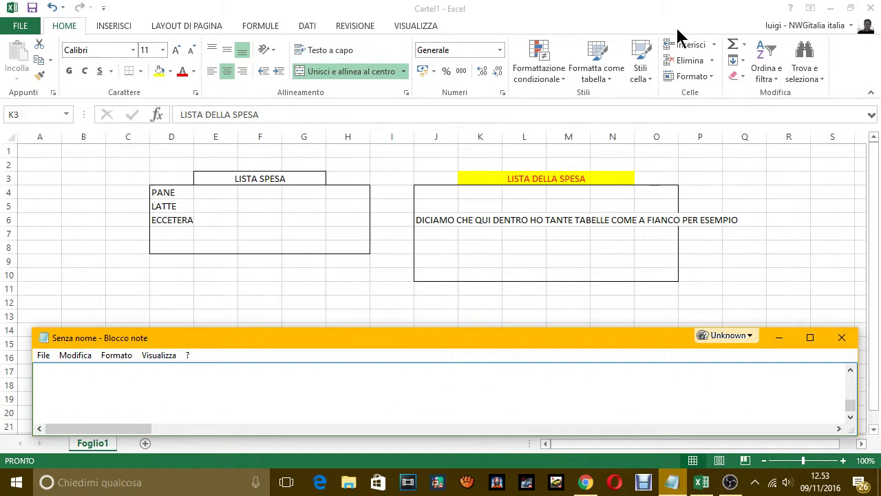
- Add the line 'QUINDI COME VEDI SI POSSONO FARE TANTE COSE.' and fix its typos
type("QUINDI C")
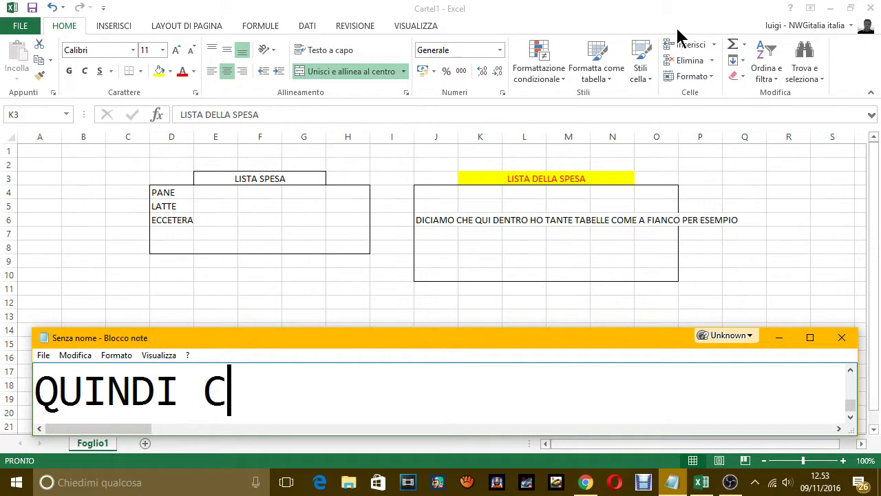
type("OME VEI")
key("BackSpace")
type("DI")
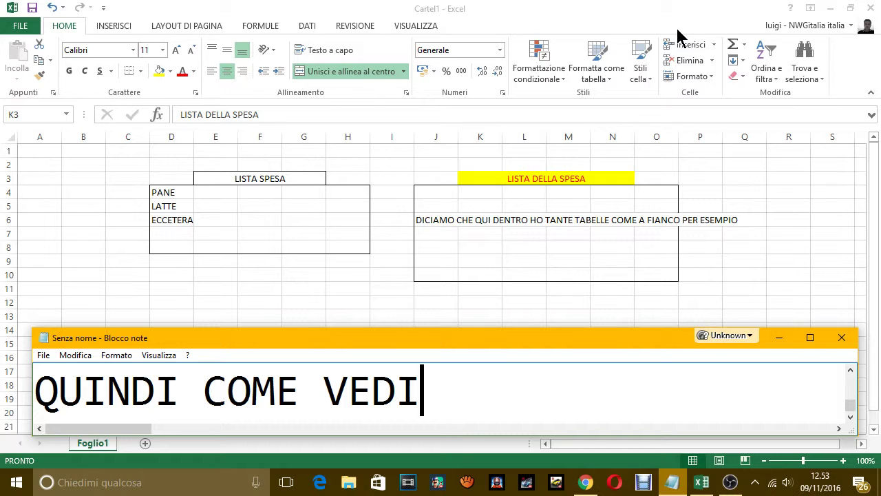
type(" SI")
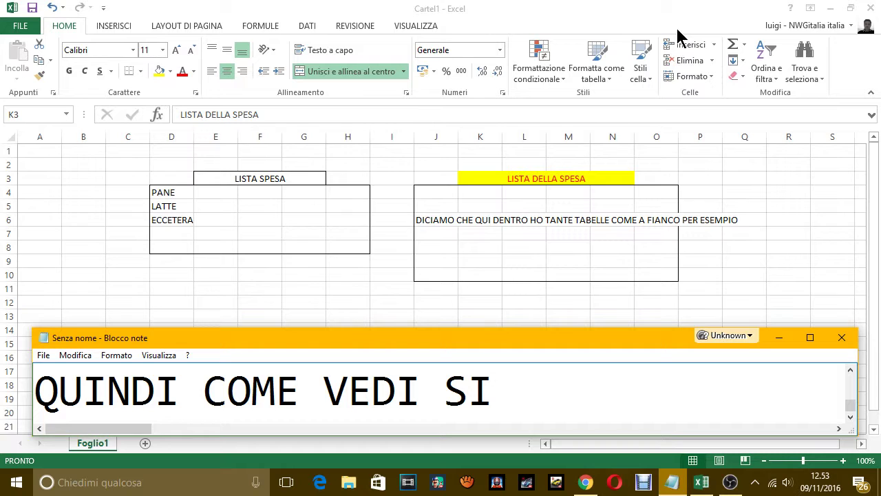
type("POSSONO B")
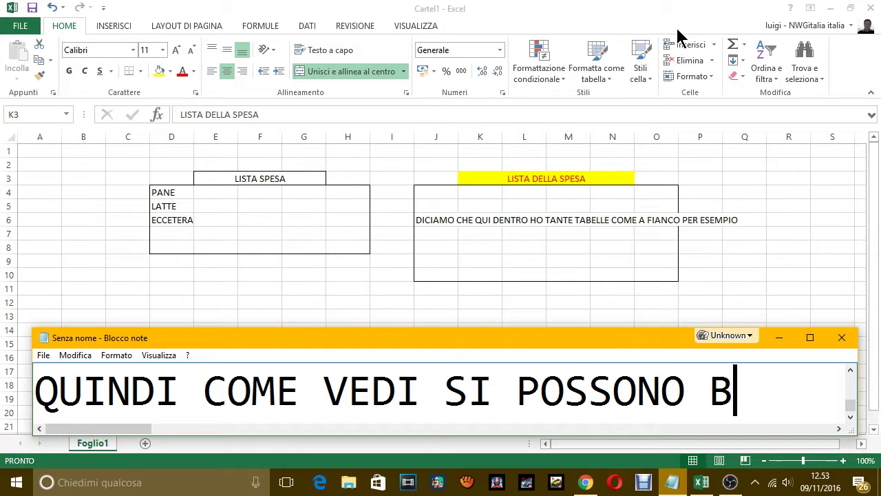
key("BackSpace")
type("FARE TANTA ")
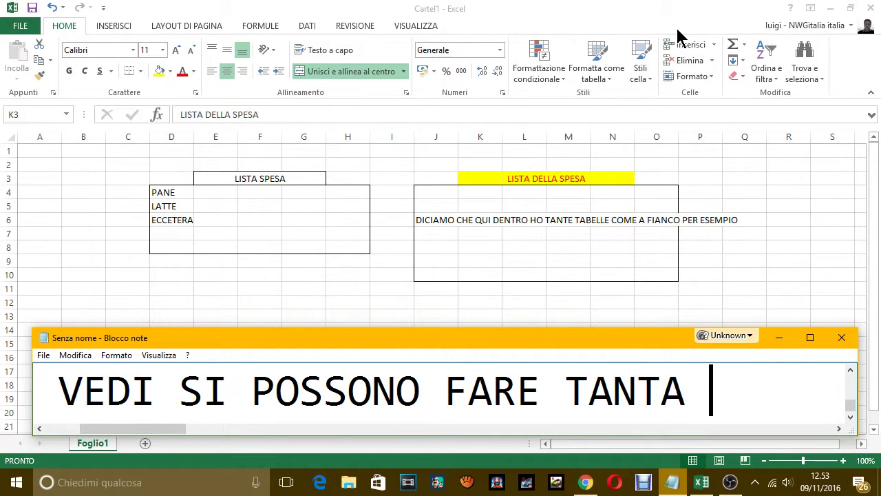
type("C")
key("BackSpace")
key("BackSpace")
key("BackSpace")
type("E COSE.")
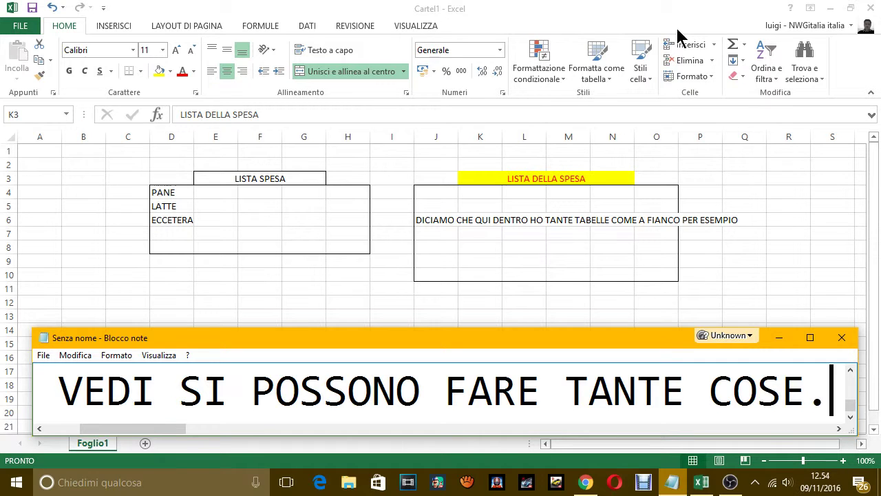
key("Return")
- Add 'ANCORA ANDIAMO AD ABBELLIRE O FARE ALTRO' and a line saying 'PER ESEMPIO LA FACCIAMO ANCHE PIU GRANDE'
type("ANCOR")
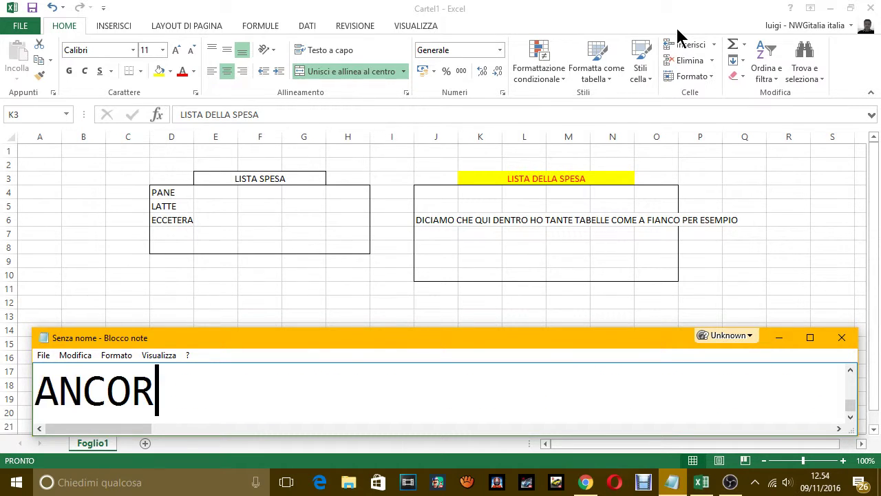
type("A AD")
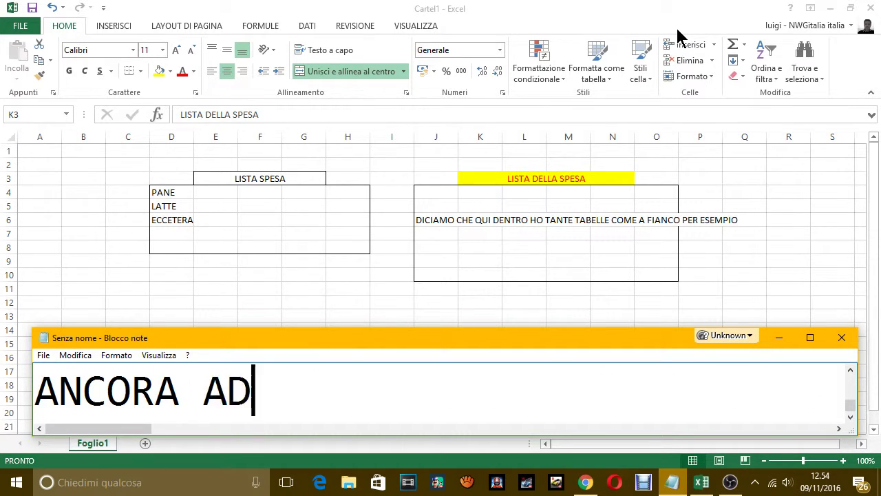
key("BackSpace")
type("NDIA")
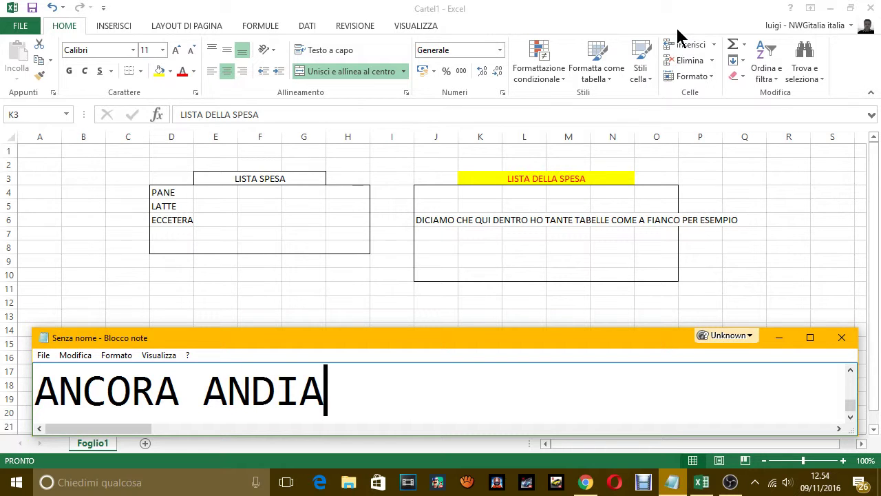
type("MO AD ABB")
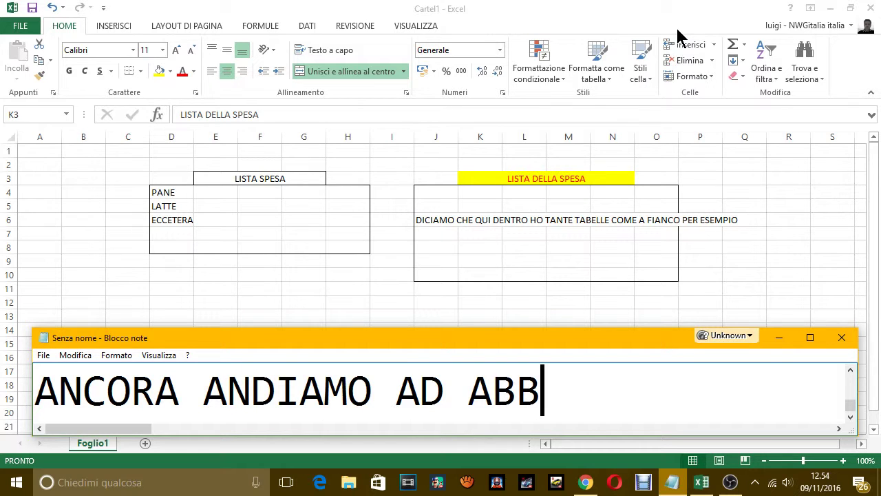
type("ELLIRE ")
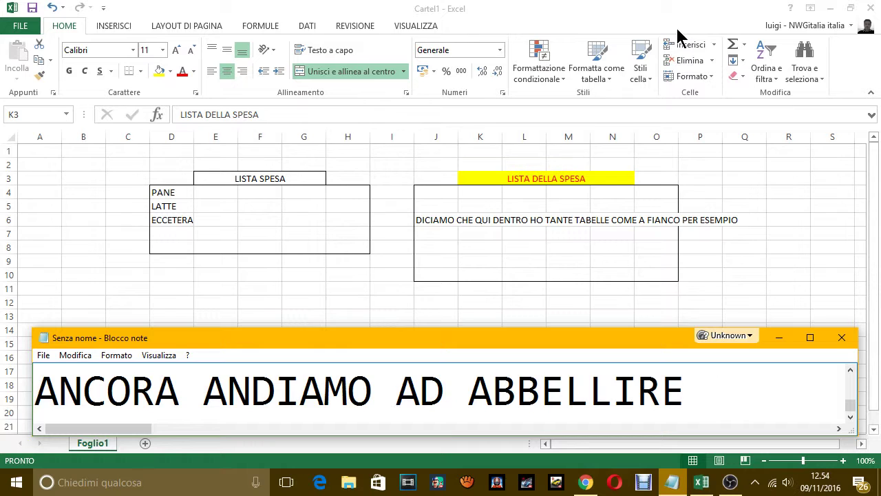
type("O FARE ALT")
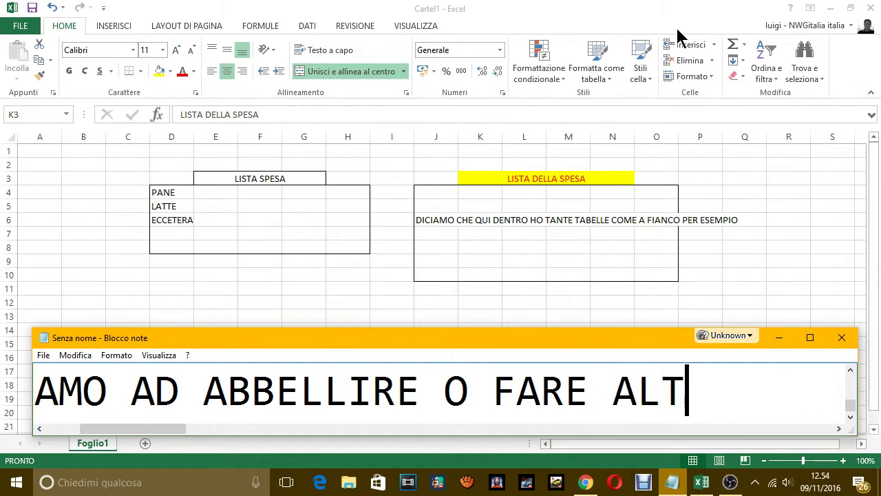
type("RO")
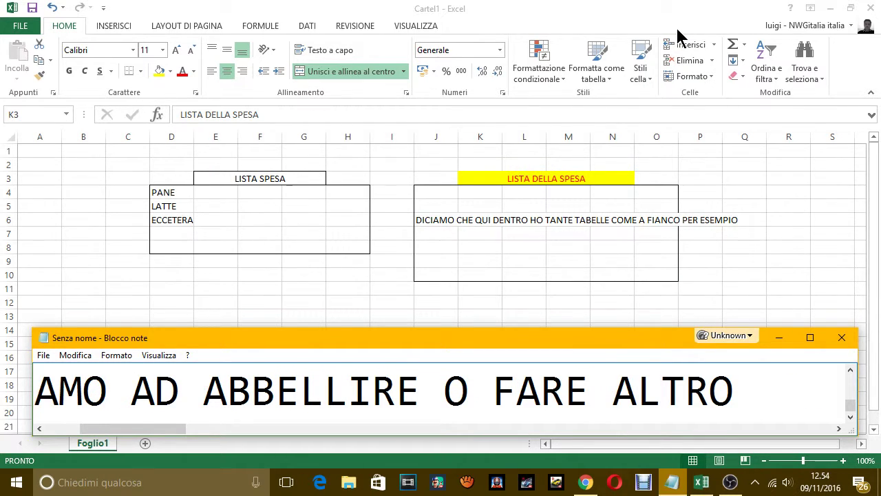
key("Return")
type("PER ESEMP")
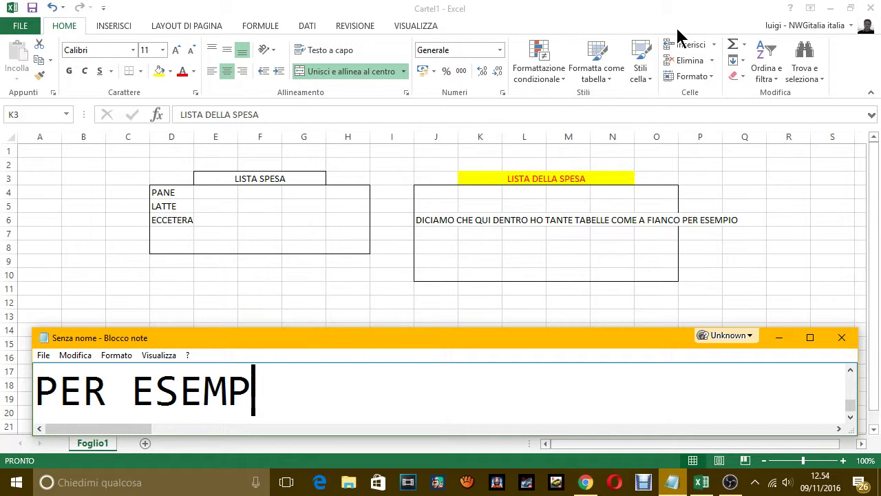
type("IO LA FACCI")
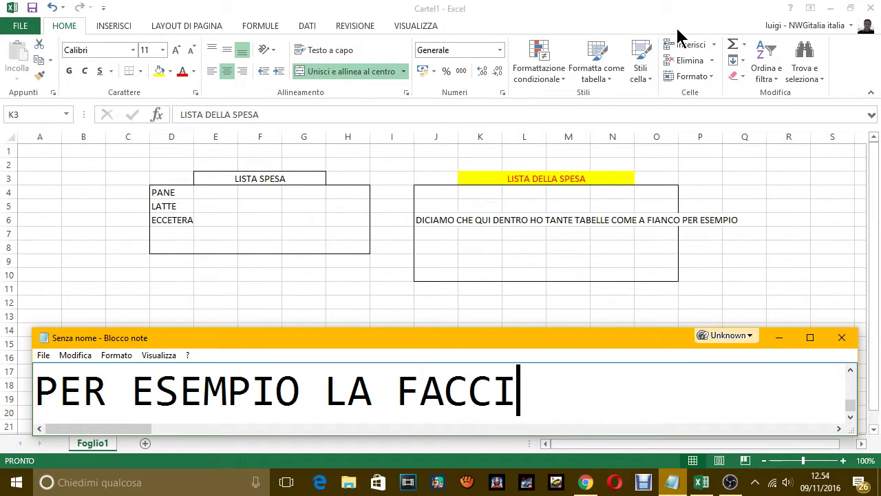
type("AMO ANCHE PIU G")
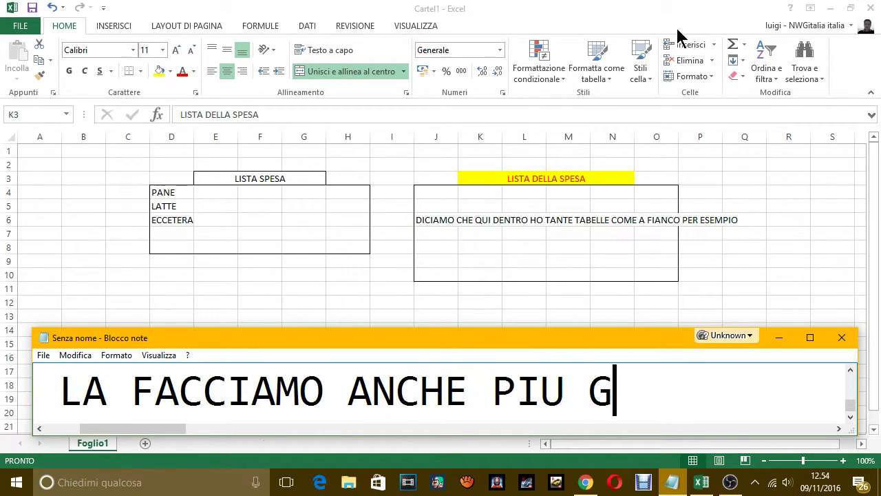
type("RANDE")
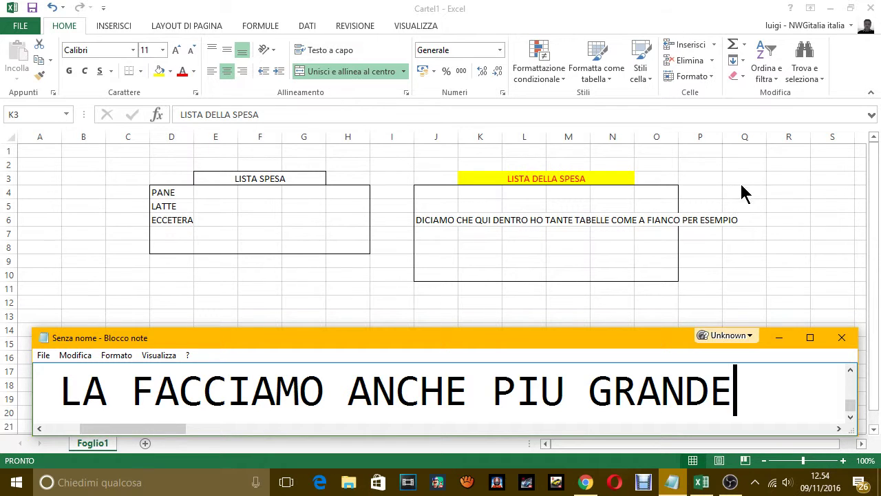
- Set the LISTA DELLA SPESA title in merged K3 to font size 48
left_click(545, 175)
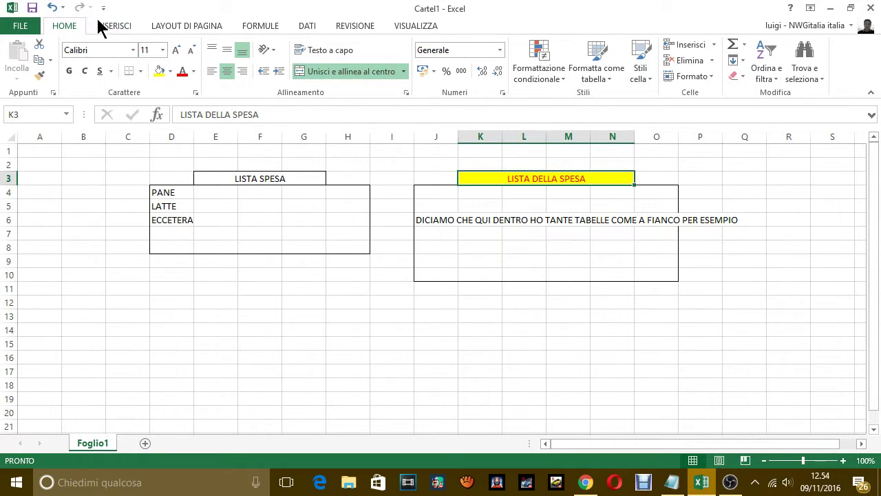
left_click(162, 50)
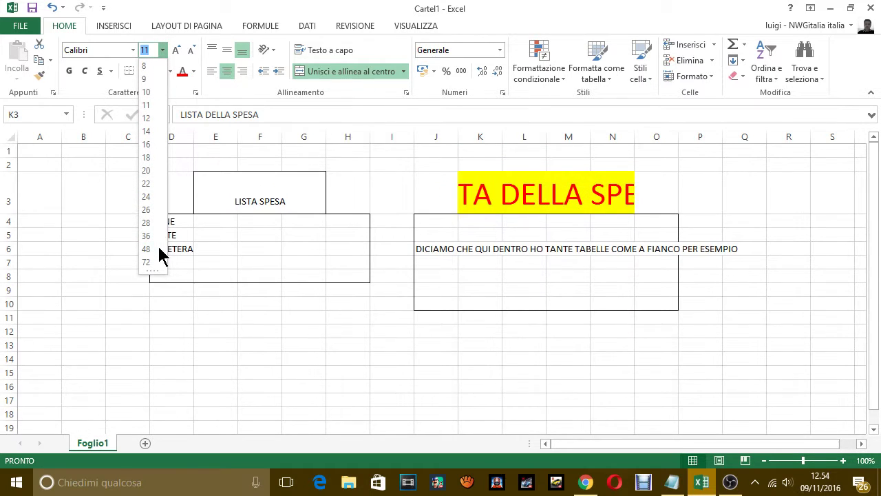
left_click(145, 249)
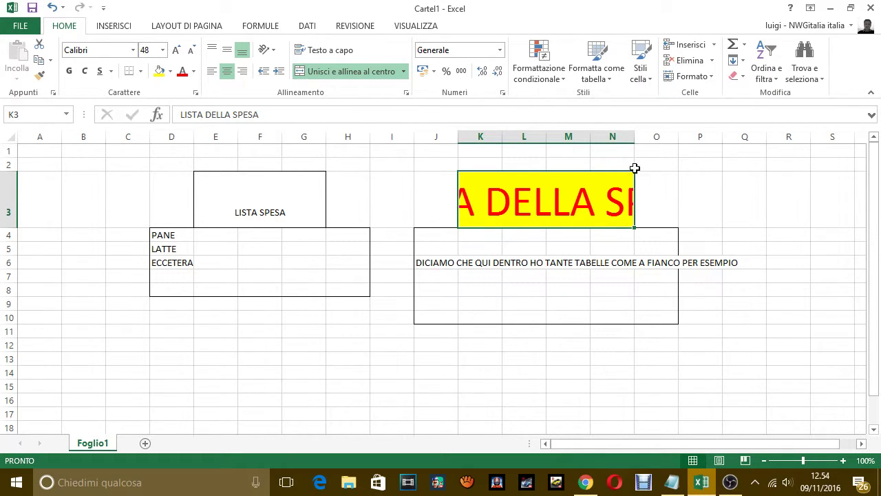
- Collapse columns I and J and widen column N so the size-48 title fits within K3:N3
left_click_drag(636, 140, 778, 142)
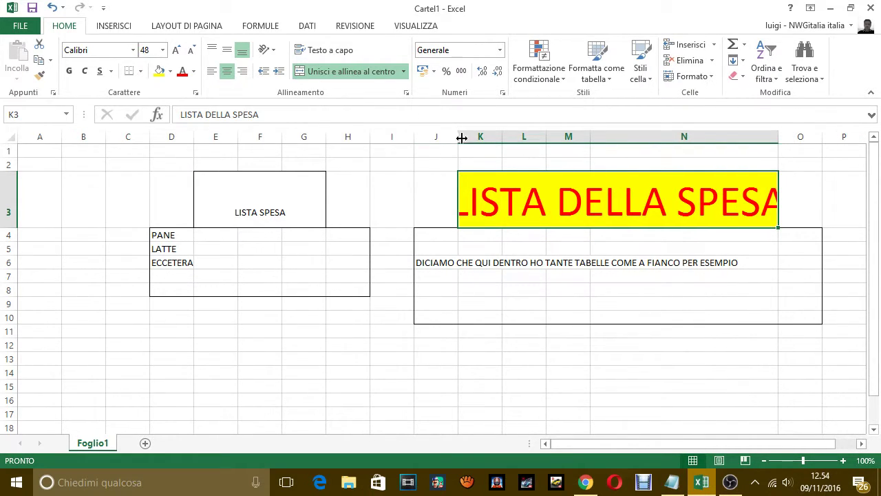
left_click_drag(460, 137, 351, 140)
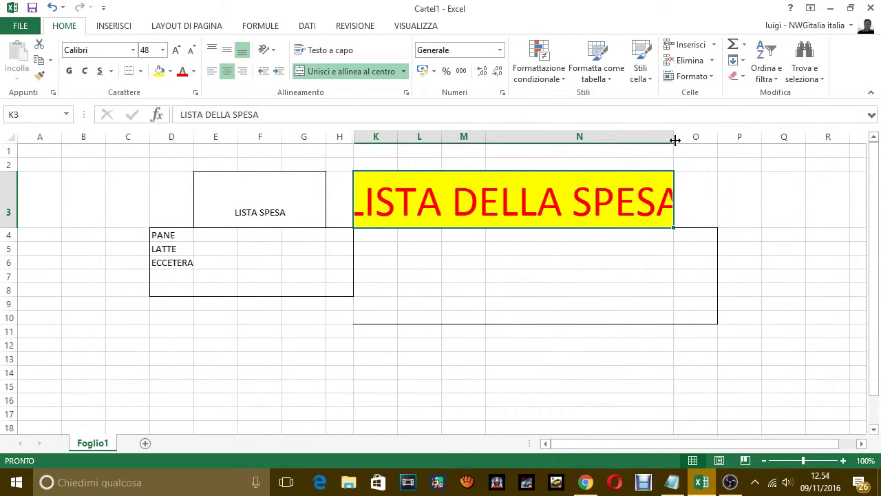
left_click_drag(675, 140, 769, 142)
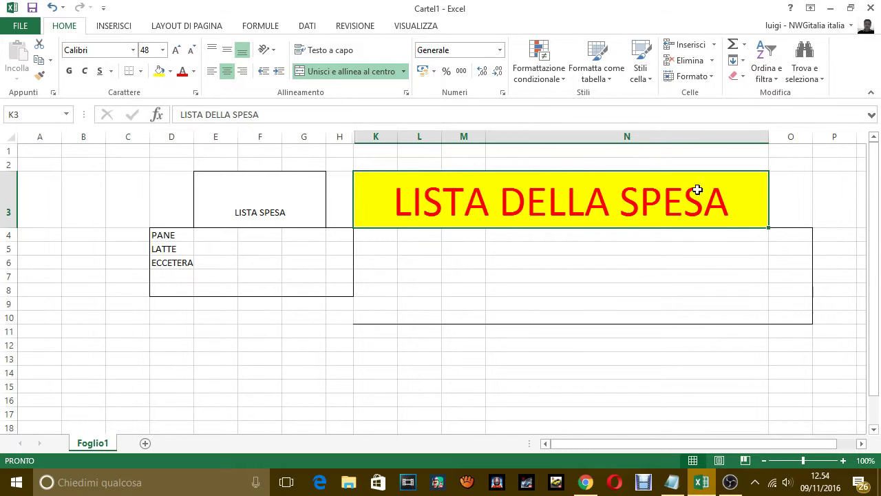
left_click(371, 237)
left_click(379, 302)
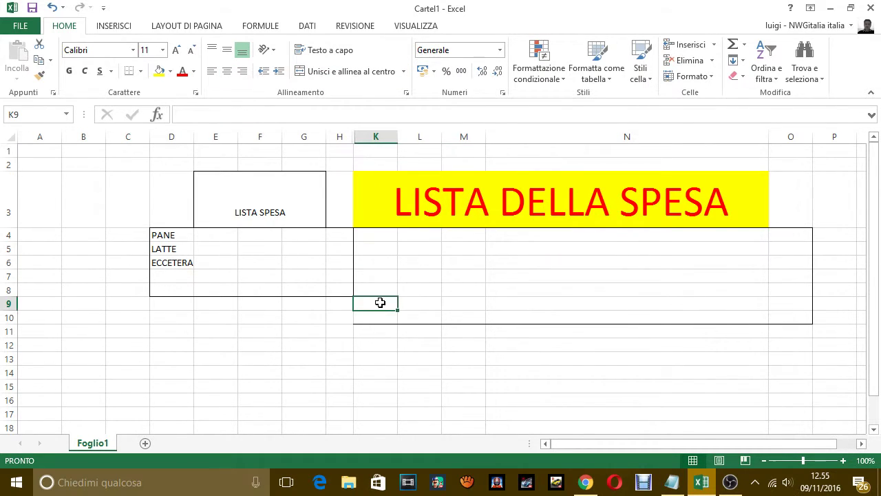
left_click(383, 315)
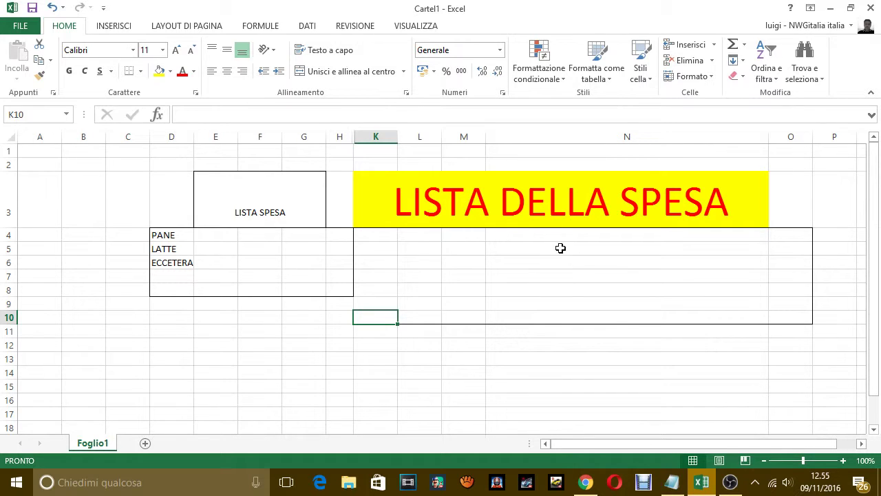
left_click(549, 211)
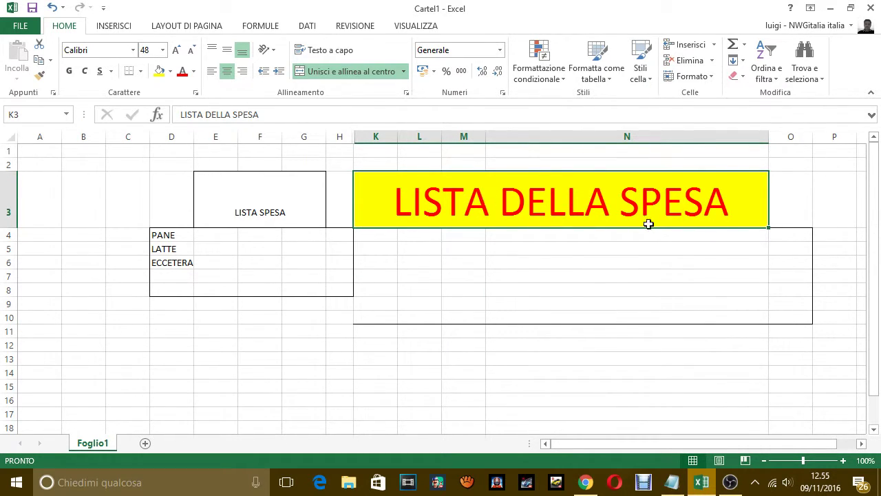
- In Notepad, replace the text with 'SI INGRANDISCE ANCHE IL TUTTO.'
left_click(672, 482)
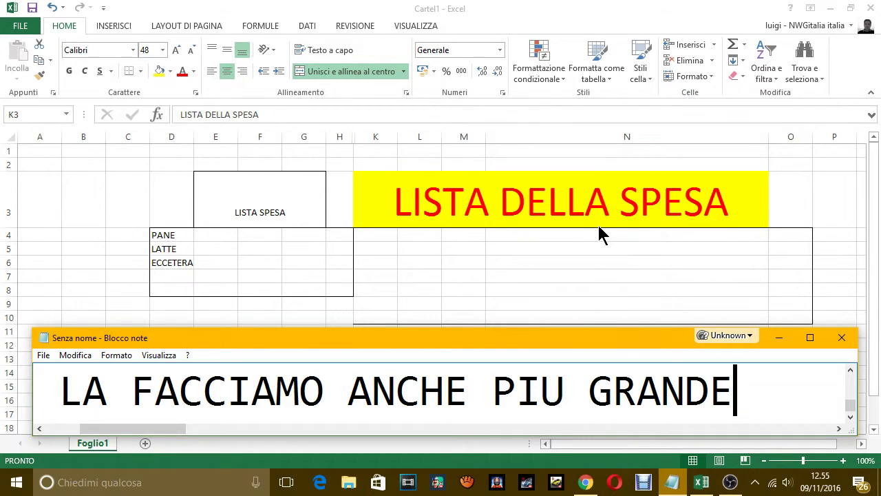
key("ctrl+a")
key("BackSpace")
type("è SOLO U")
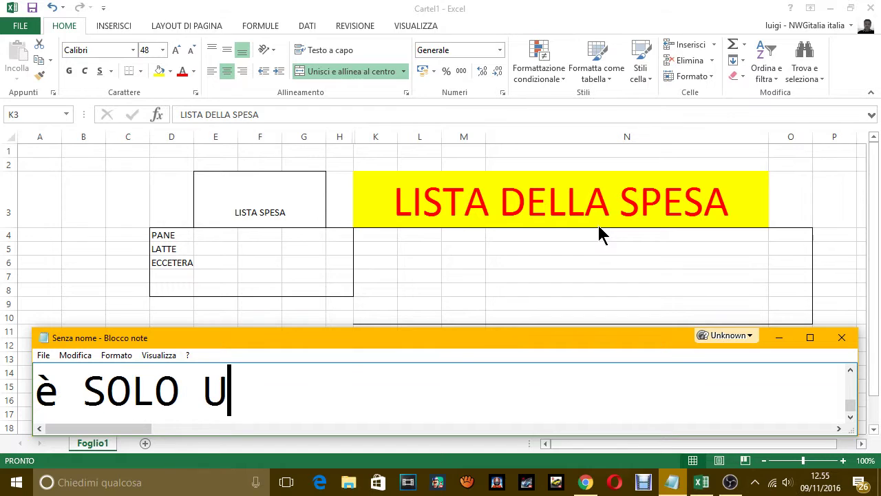
type("N ESEMPIO, MA ")
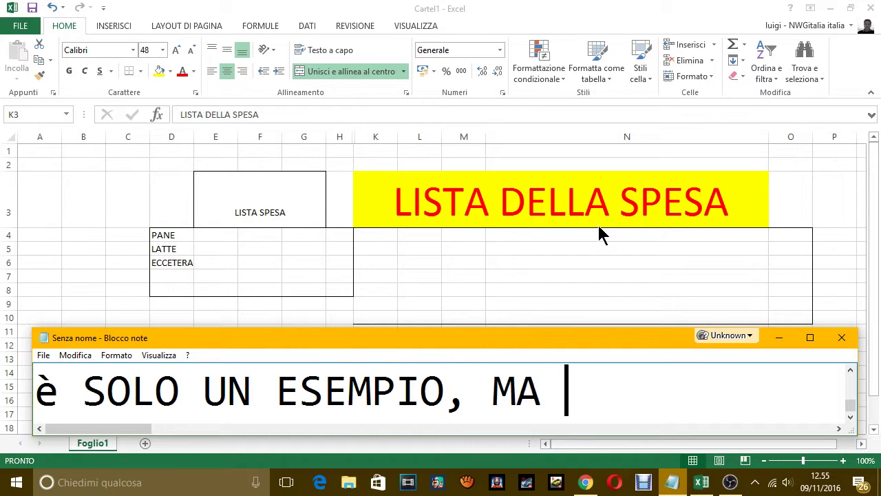
type("COME VEDI")
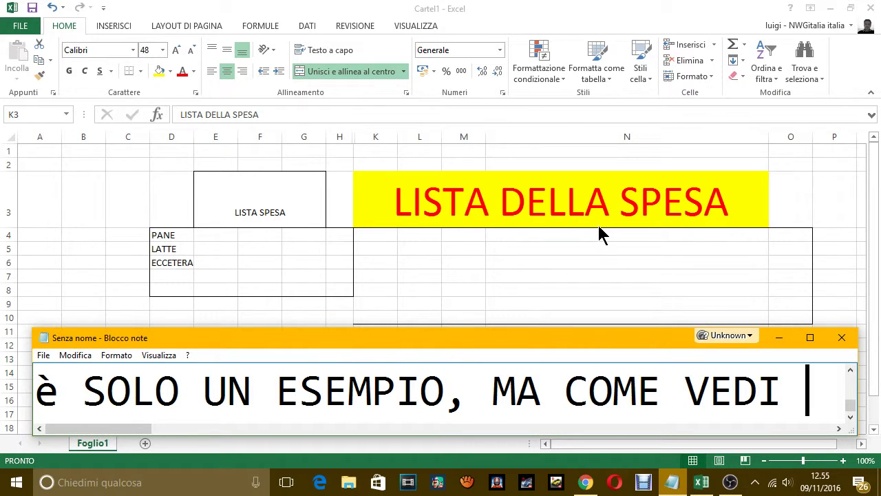
key("ctrl+a")
type("SI INGRAND")
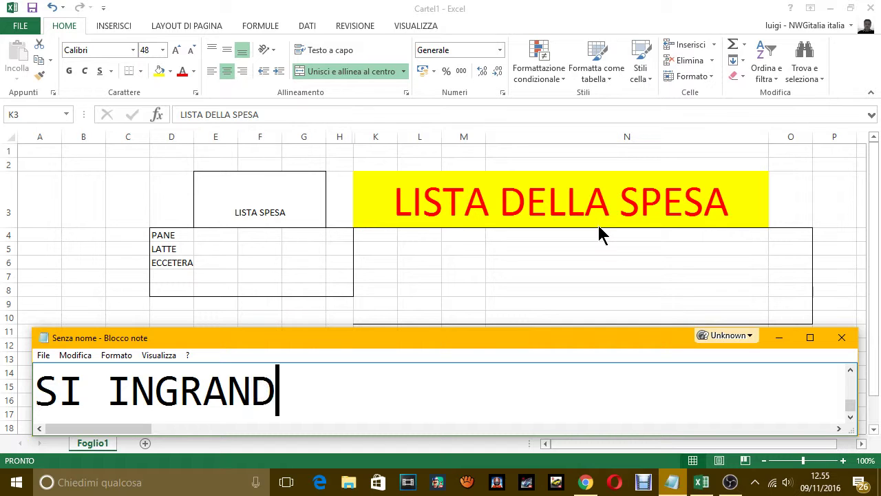
type("ISCE ANCHE IL TU")
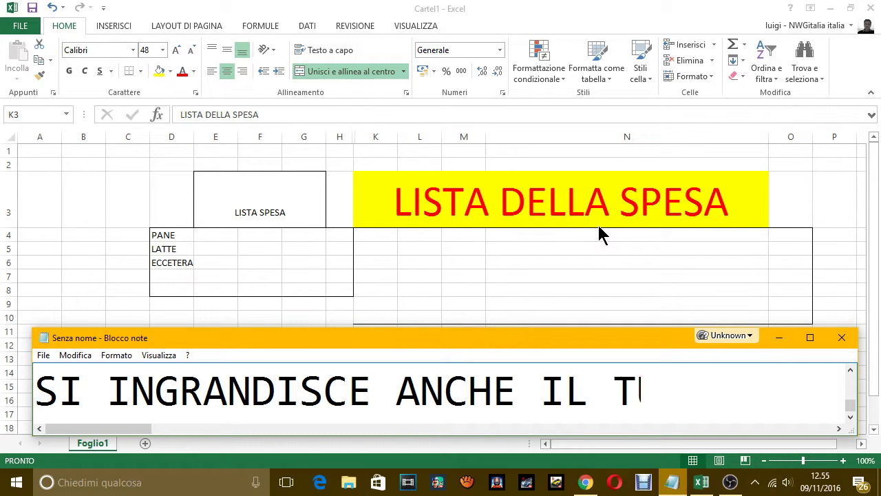
type("TTO.")
key("Return")
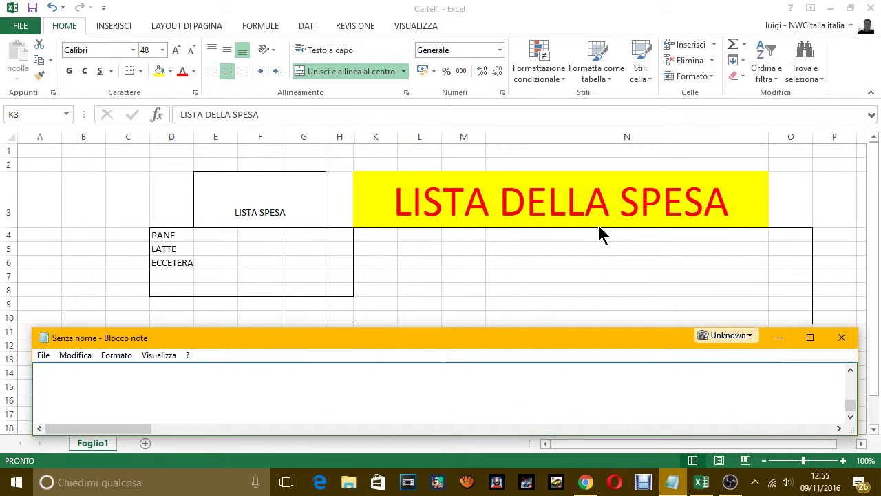
- Add the farewell line 'UN SALUTO E ALLA PROSSIMA LEZIONE.' with its typos corrected
type("UN S")
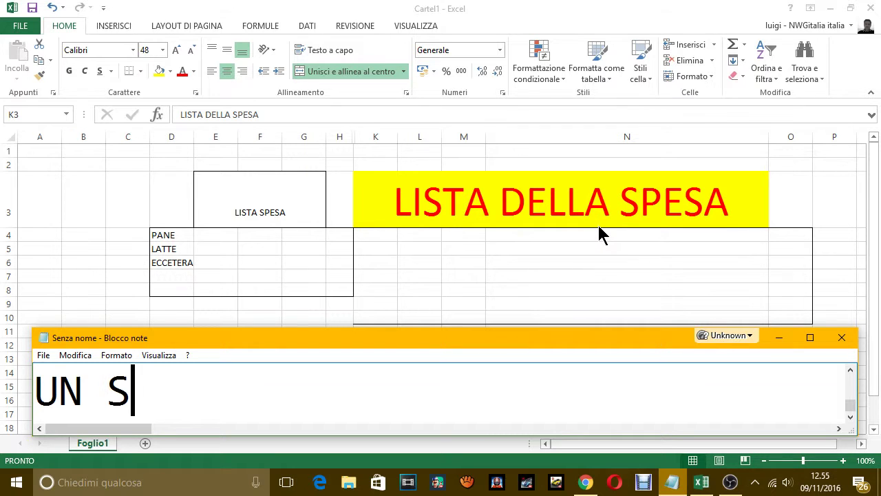
type("LA")
key("BackSpace")
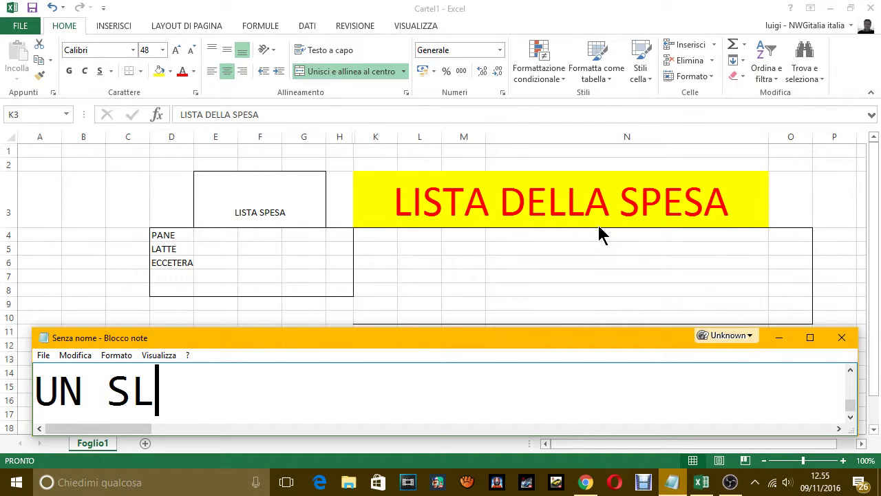
key("BackSpace")
type("ALUTO E ALL")
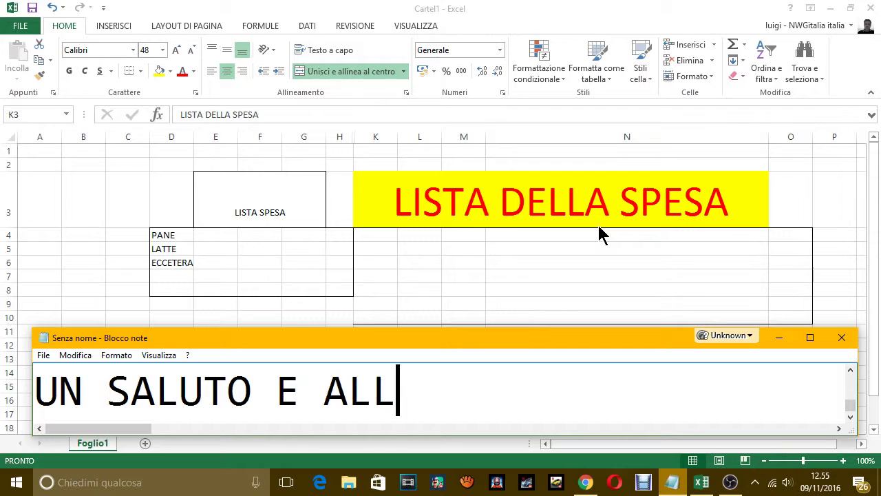
type("A PRO")
key("BackSpace")
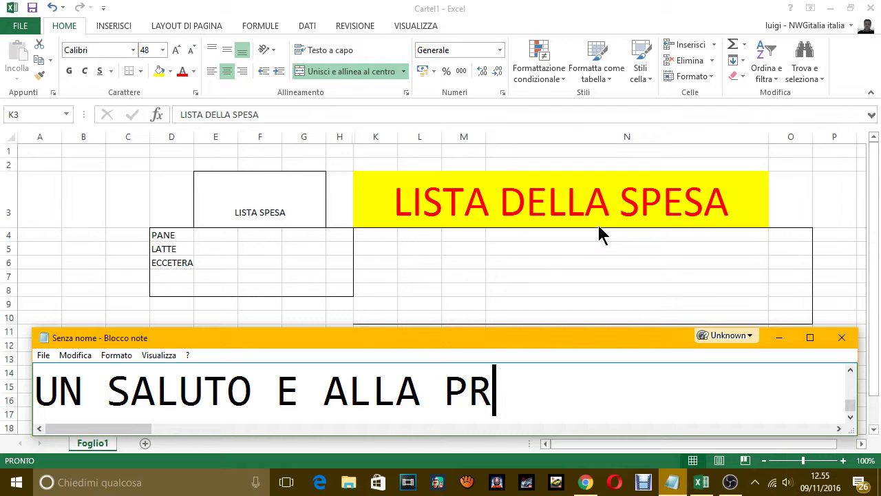
type("OSSIMA LE")
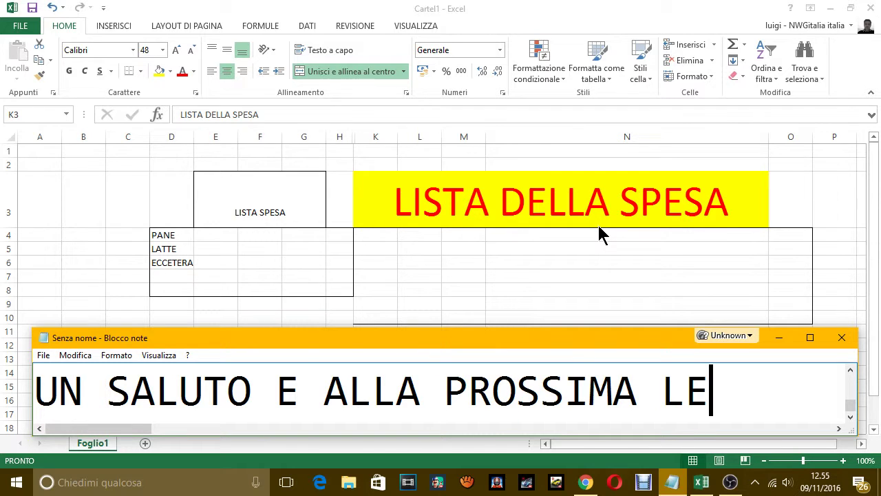
type("ION")
key("BackSpace")
- Replace it with a request to like the video if useful, then 'MI FARESTI UN GRANDISSIMO FAVORE'
key("BackSpace")
type("ZIO")
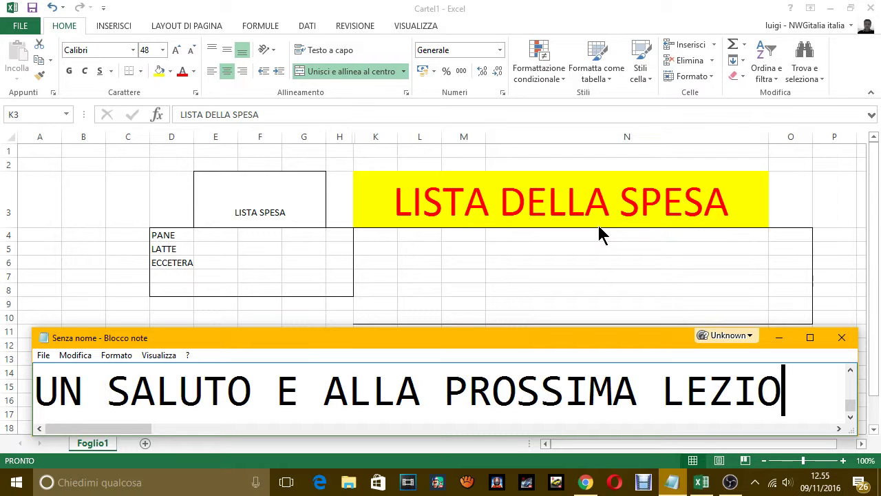
type("NE.")
key("ctrl+a")
key("BackSpace")
type("ME")
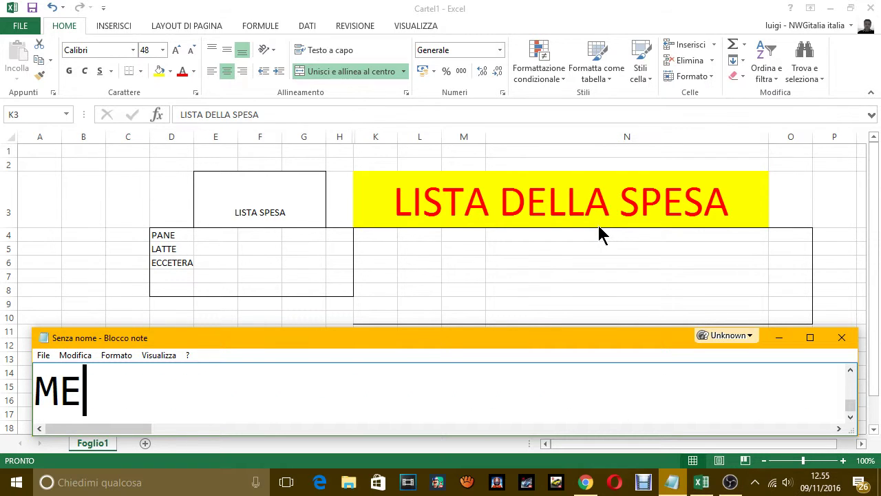
type("TTI ")
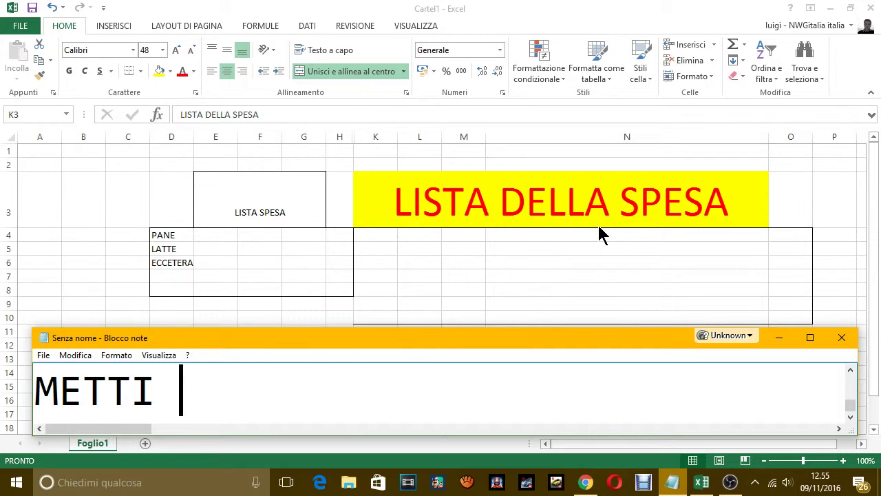
type("2")
key("BackSpace")
type("MI ")
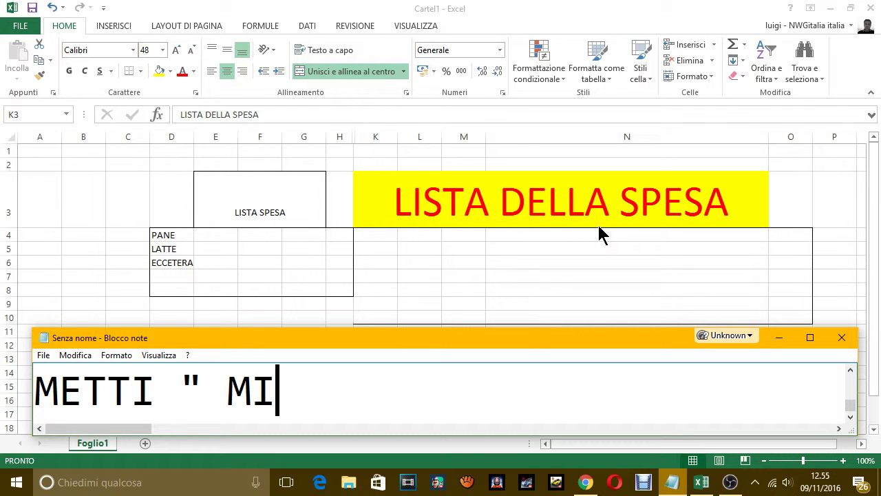
type("I")
key("BackSpace")
type("PIAC")
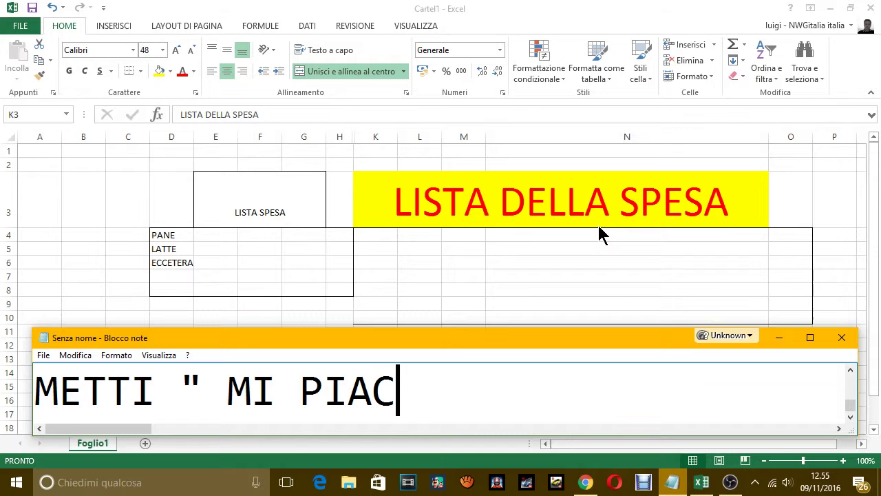
type("E\" S")
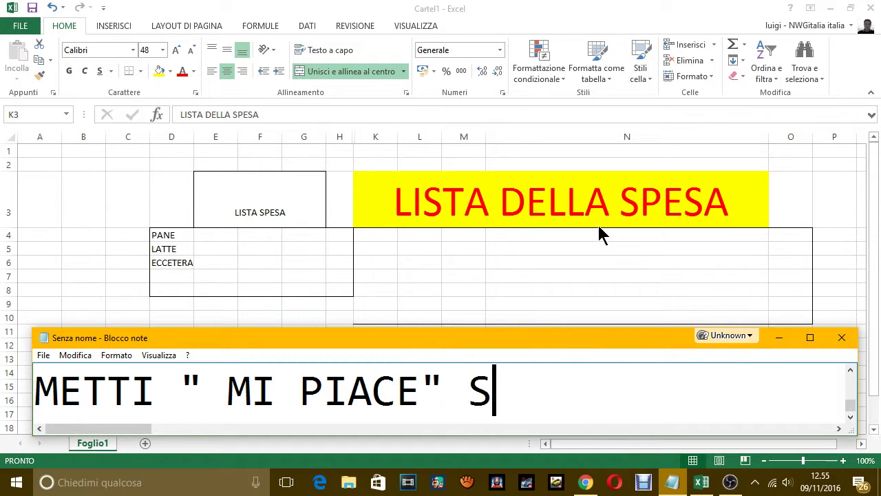
type("E IL VEI")
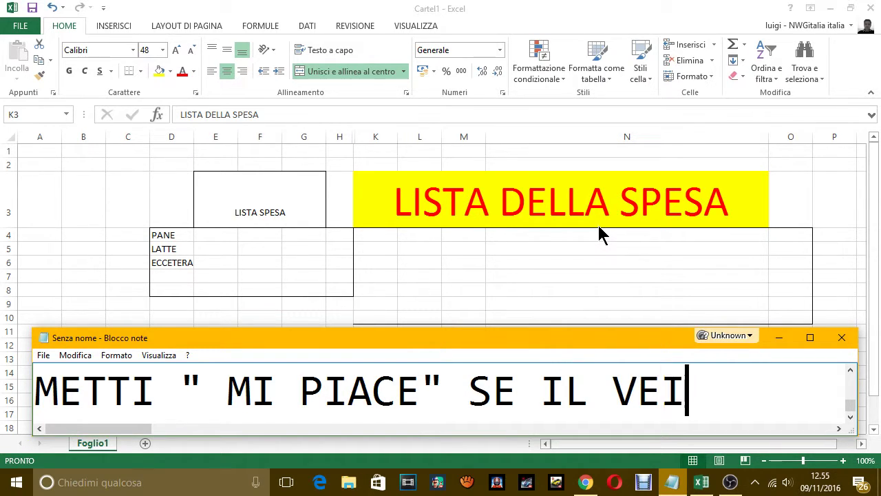
key("BackSpace")
key("BackSpace")
type("IDEO TI è ")
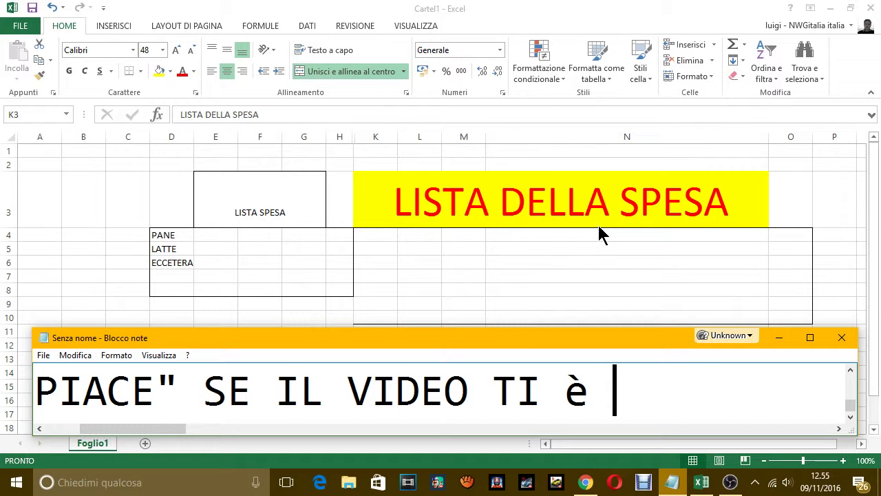
type("STATO UTI")
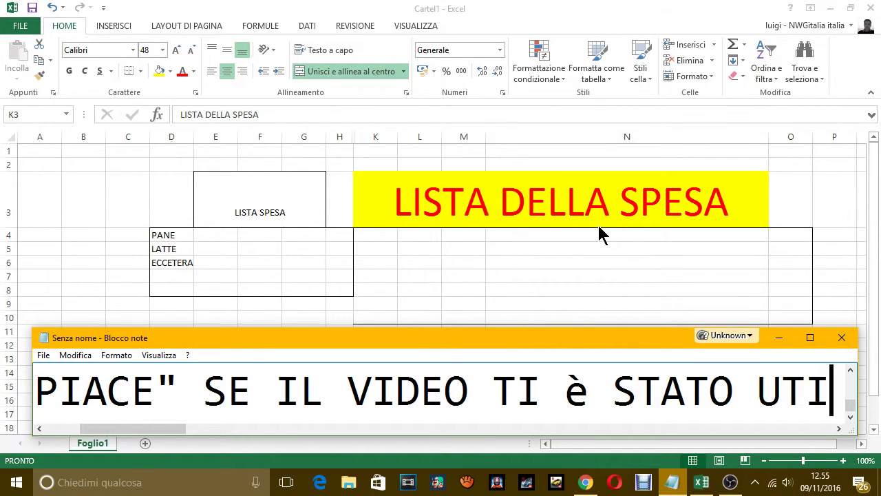
type("LE O TI è P")
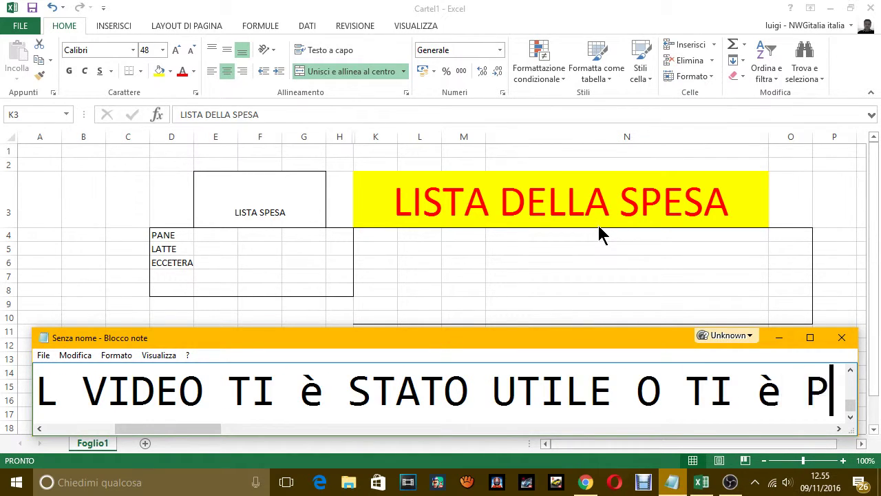
type("IACIUTO")
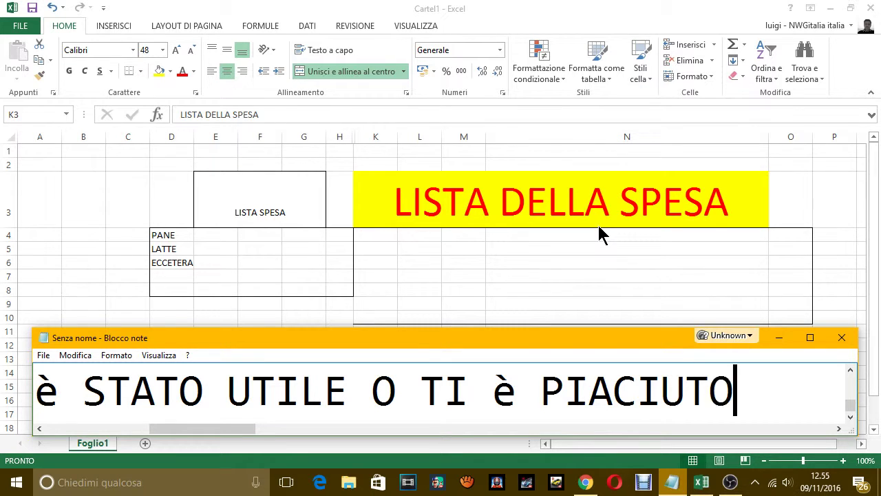
key("Return")
type("MI FAR")
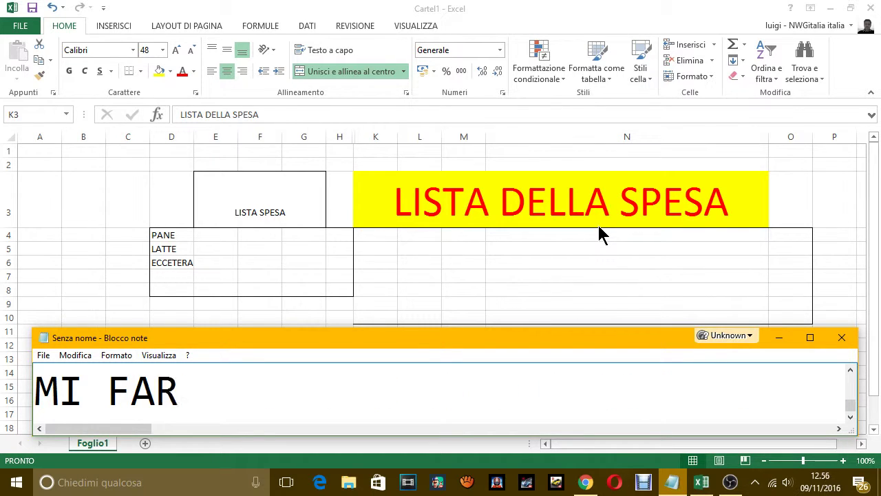
type("ESTI UN GRA")
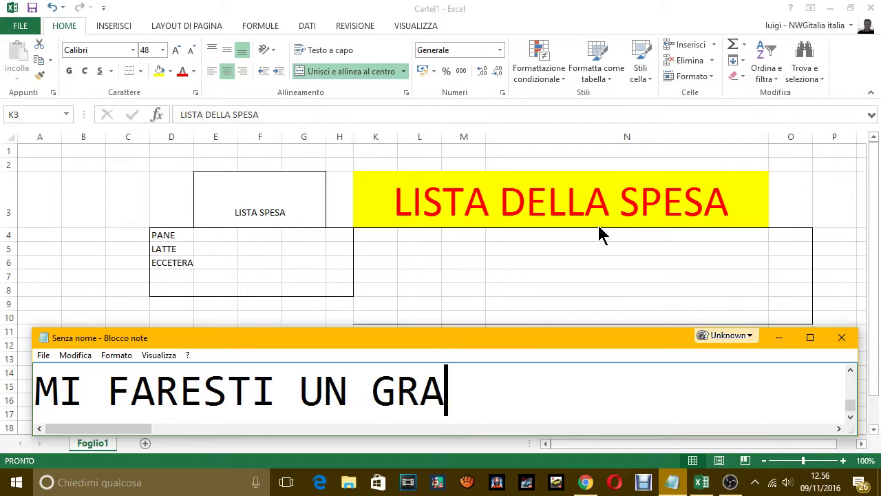
type("NDISSIMO ")
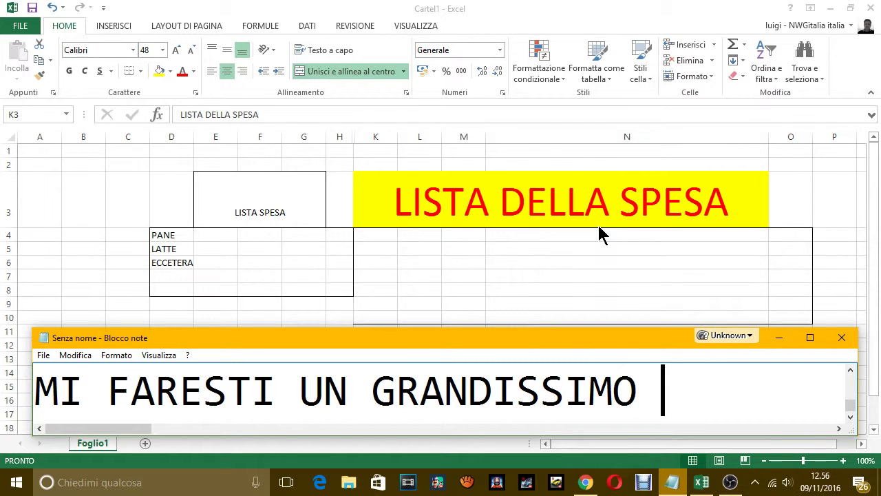
type("FAVORE")
- Replace the page text with a drawn-out 'GRAZIEEEE…' thank-you
key("ctrl+a")
key("BackSpace")
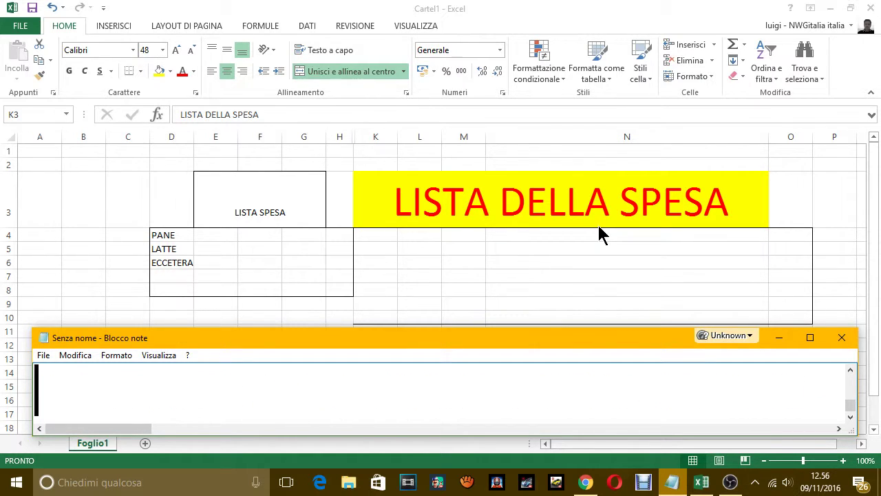
type("GRAZEEEEEEEEEEEEEE")
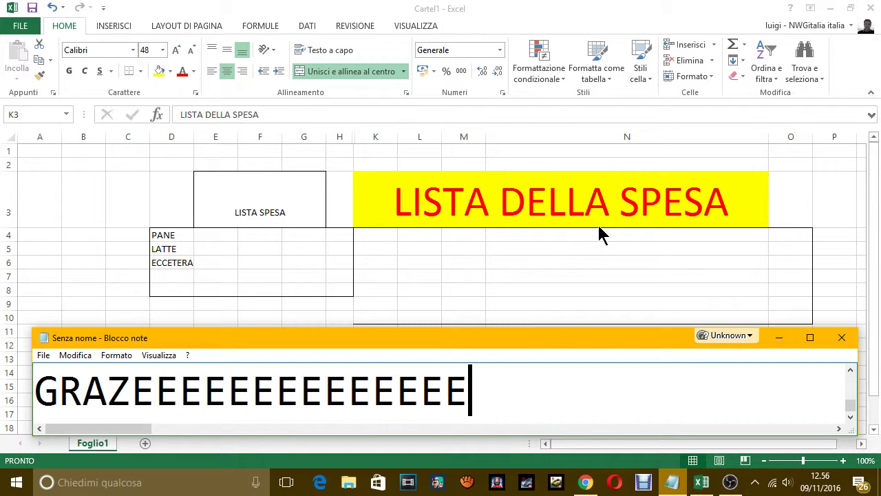
type("EEE")
key("BackSpace")
key("BackSpace")
key("BackSpace")
key("BackSpace")
key("BackSpace")
key("BackSpace")
key("BackSpace")
key("BackSpace")
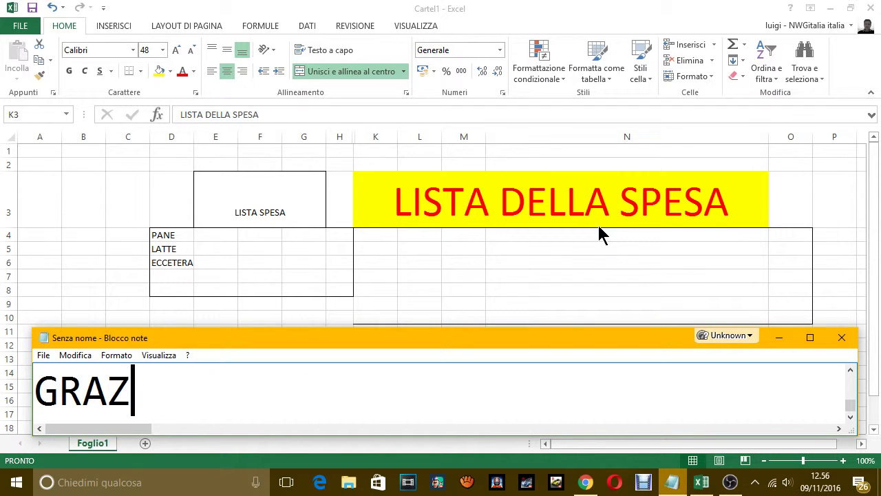
type("IEEEEEEEEEEEEEEEEE")
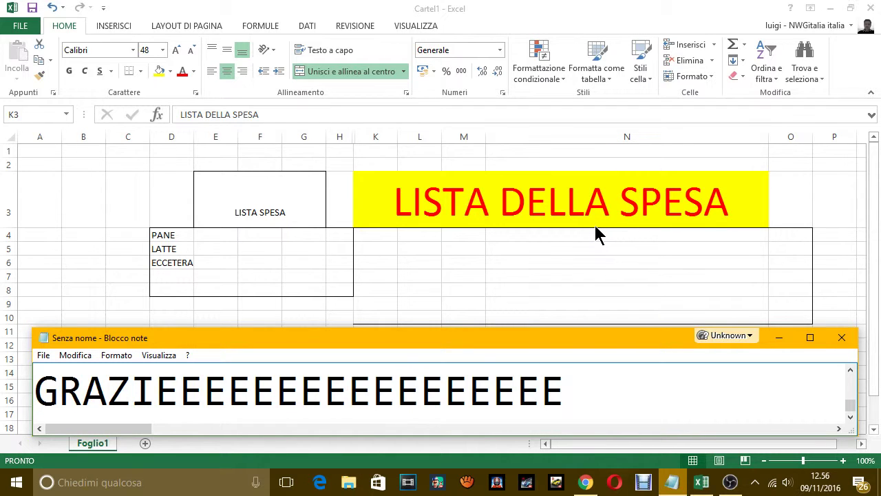